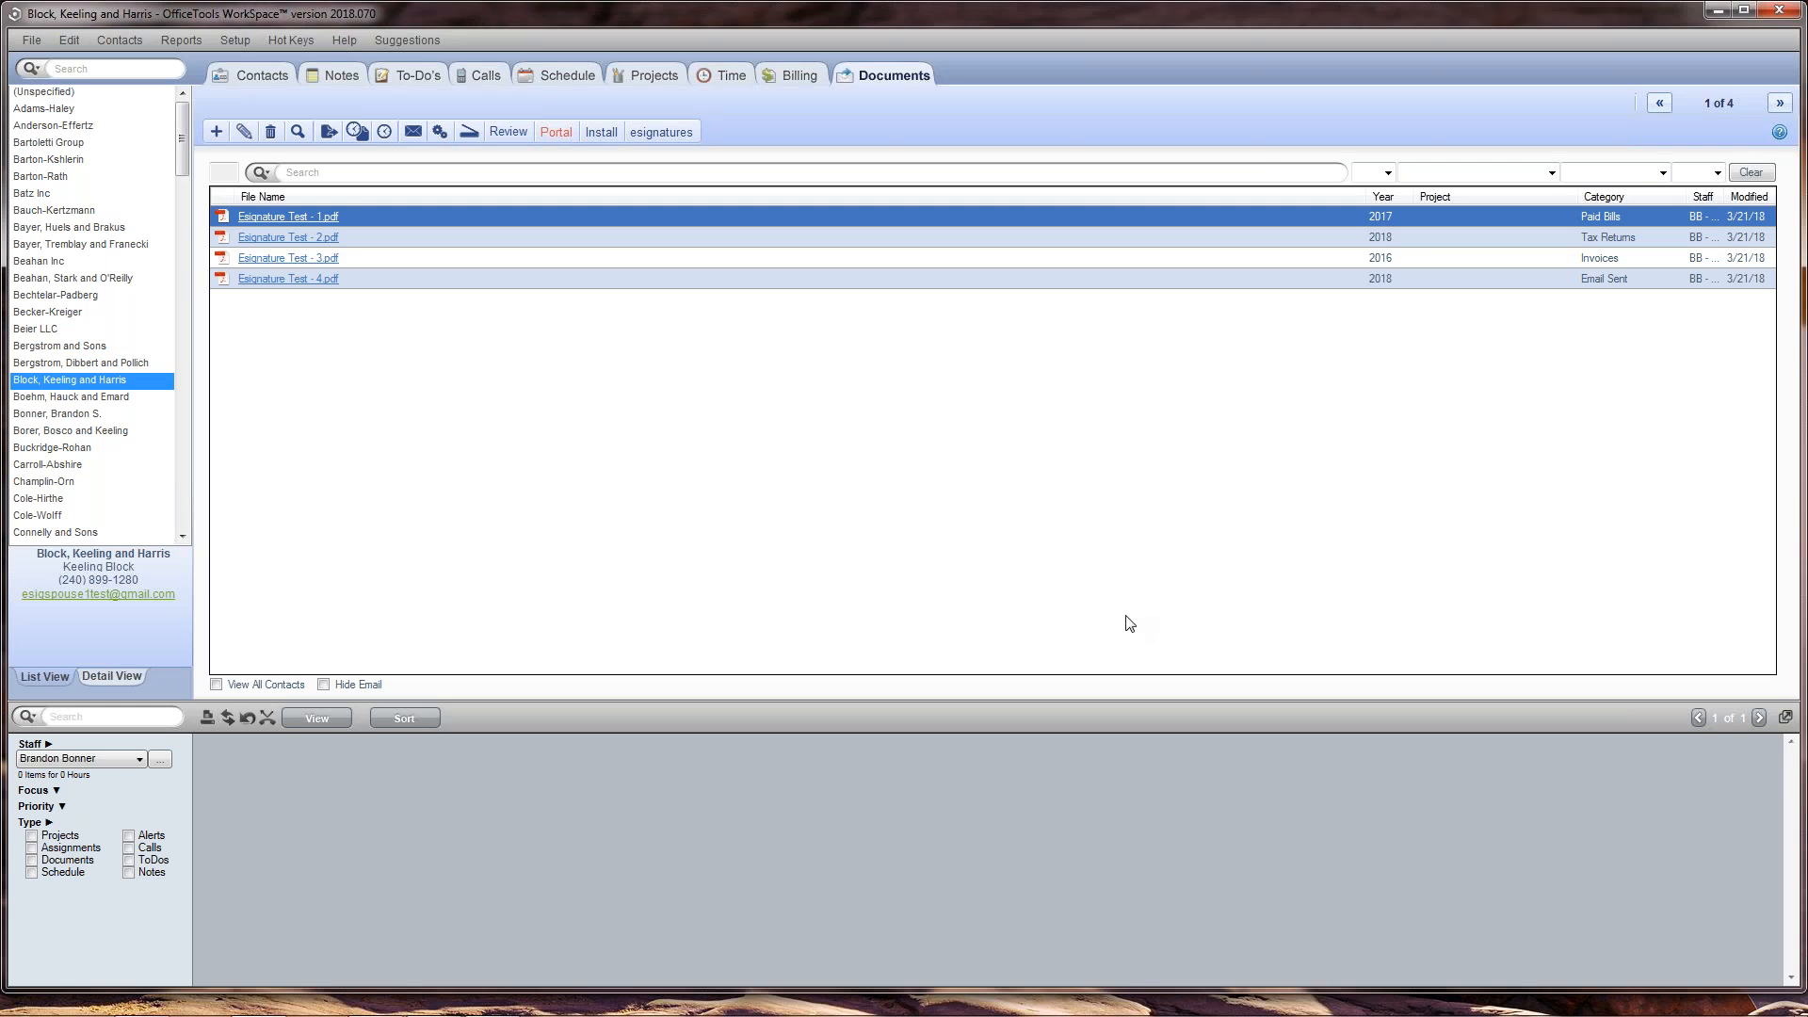
Step: Open the esignatures settings from the company's information and settings
{"action": "left_click", "coordinate": [226, 42]}
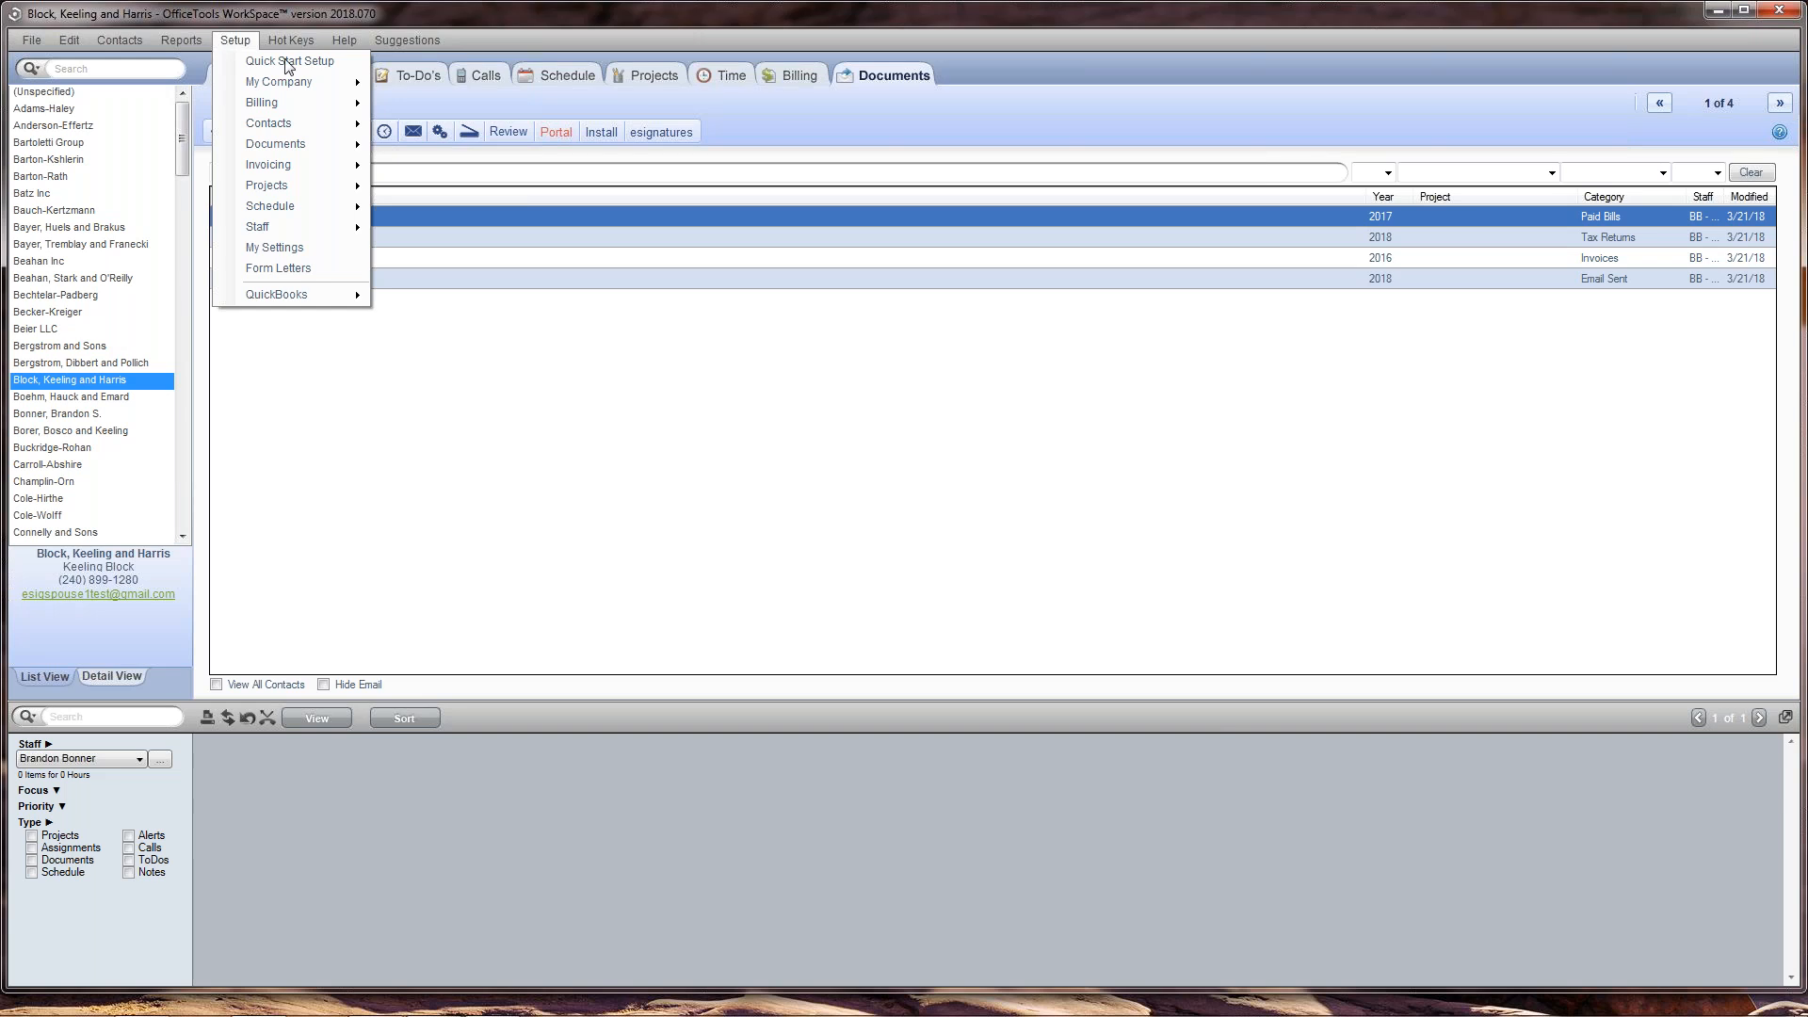
{"action": "mouse_move", "coordinate": [302, 81]}
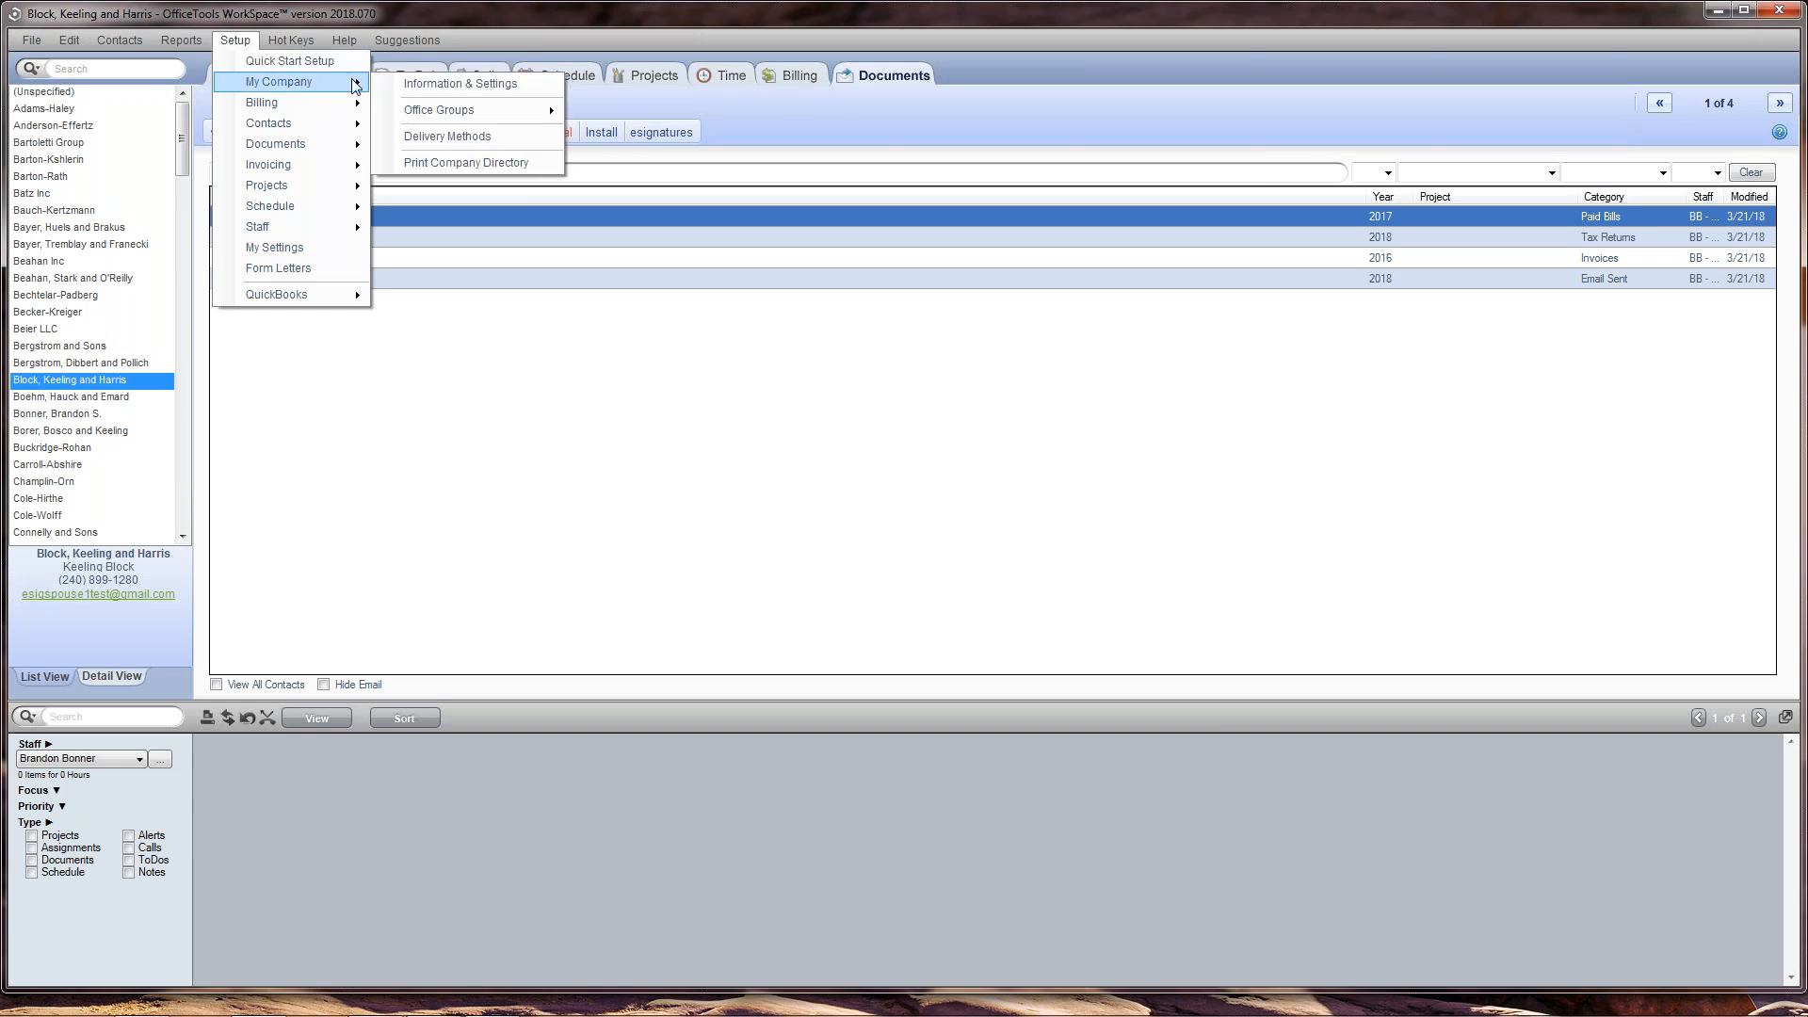
{"action": "left_click", "coordinate": [415, 84]}
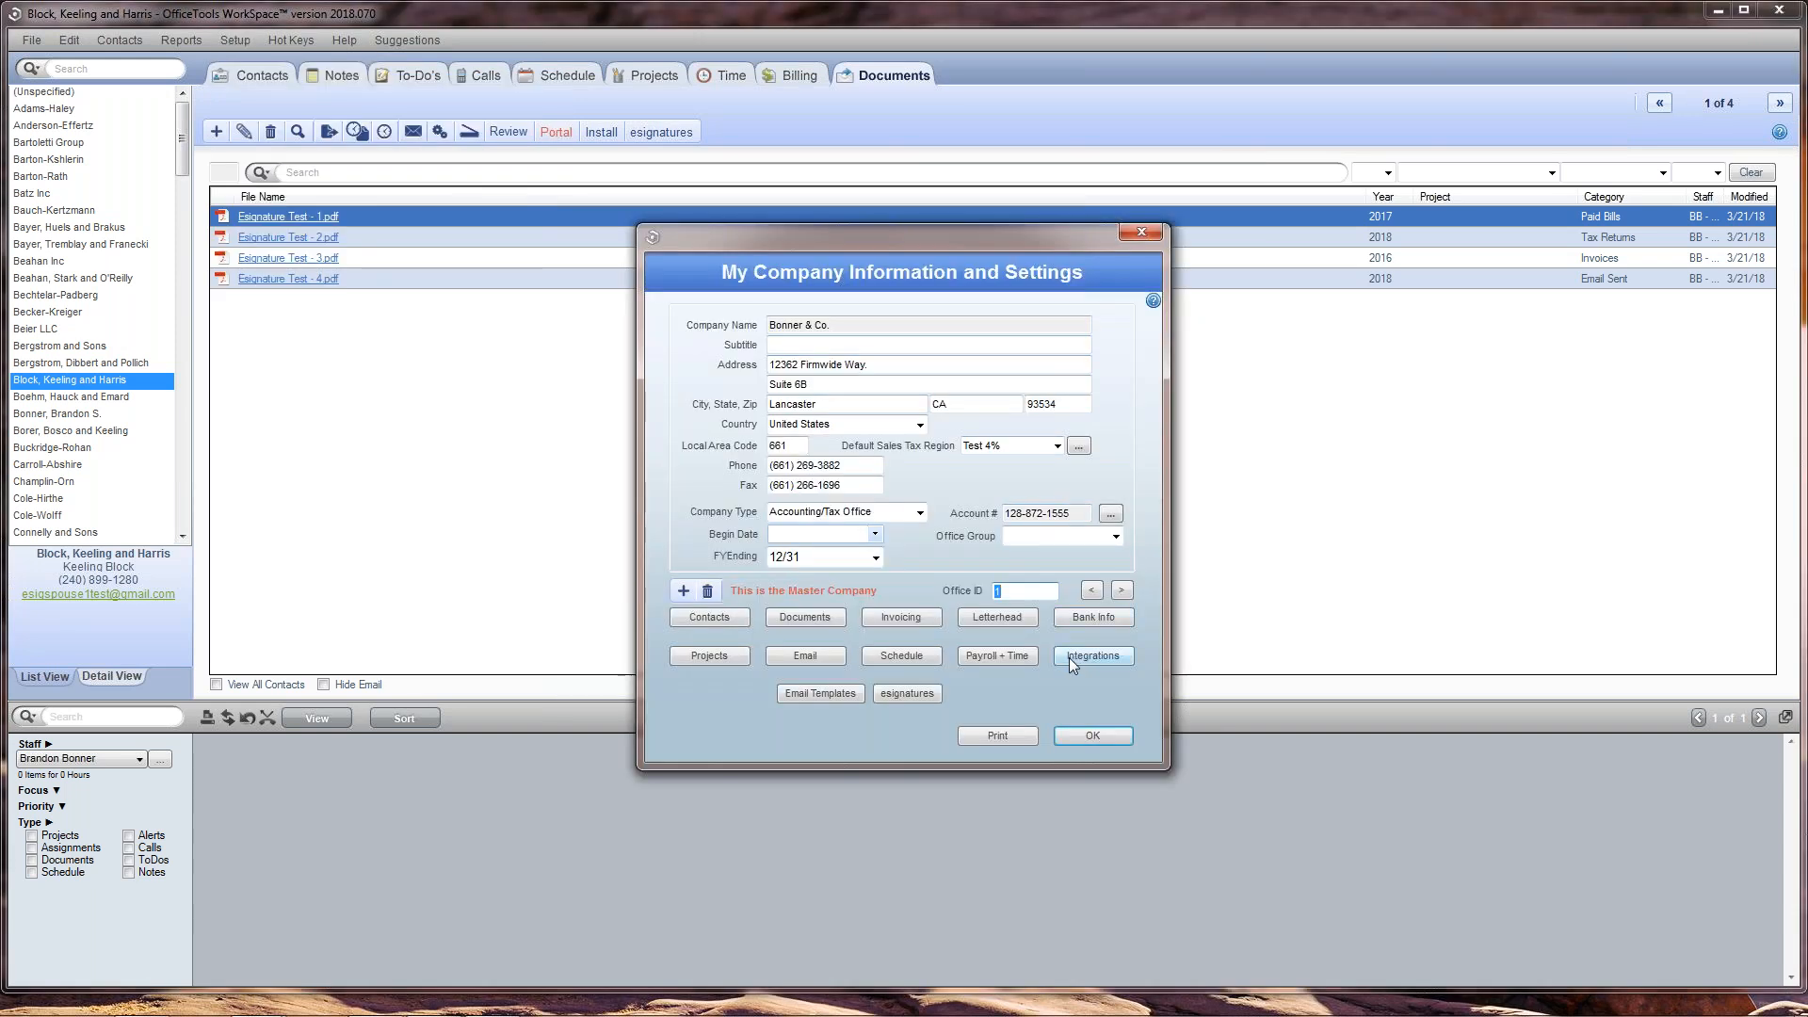
{"action": "left_click", "coordinate": [932, 691]}
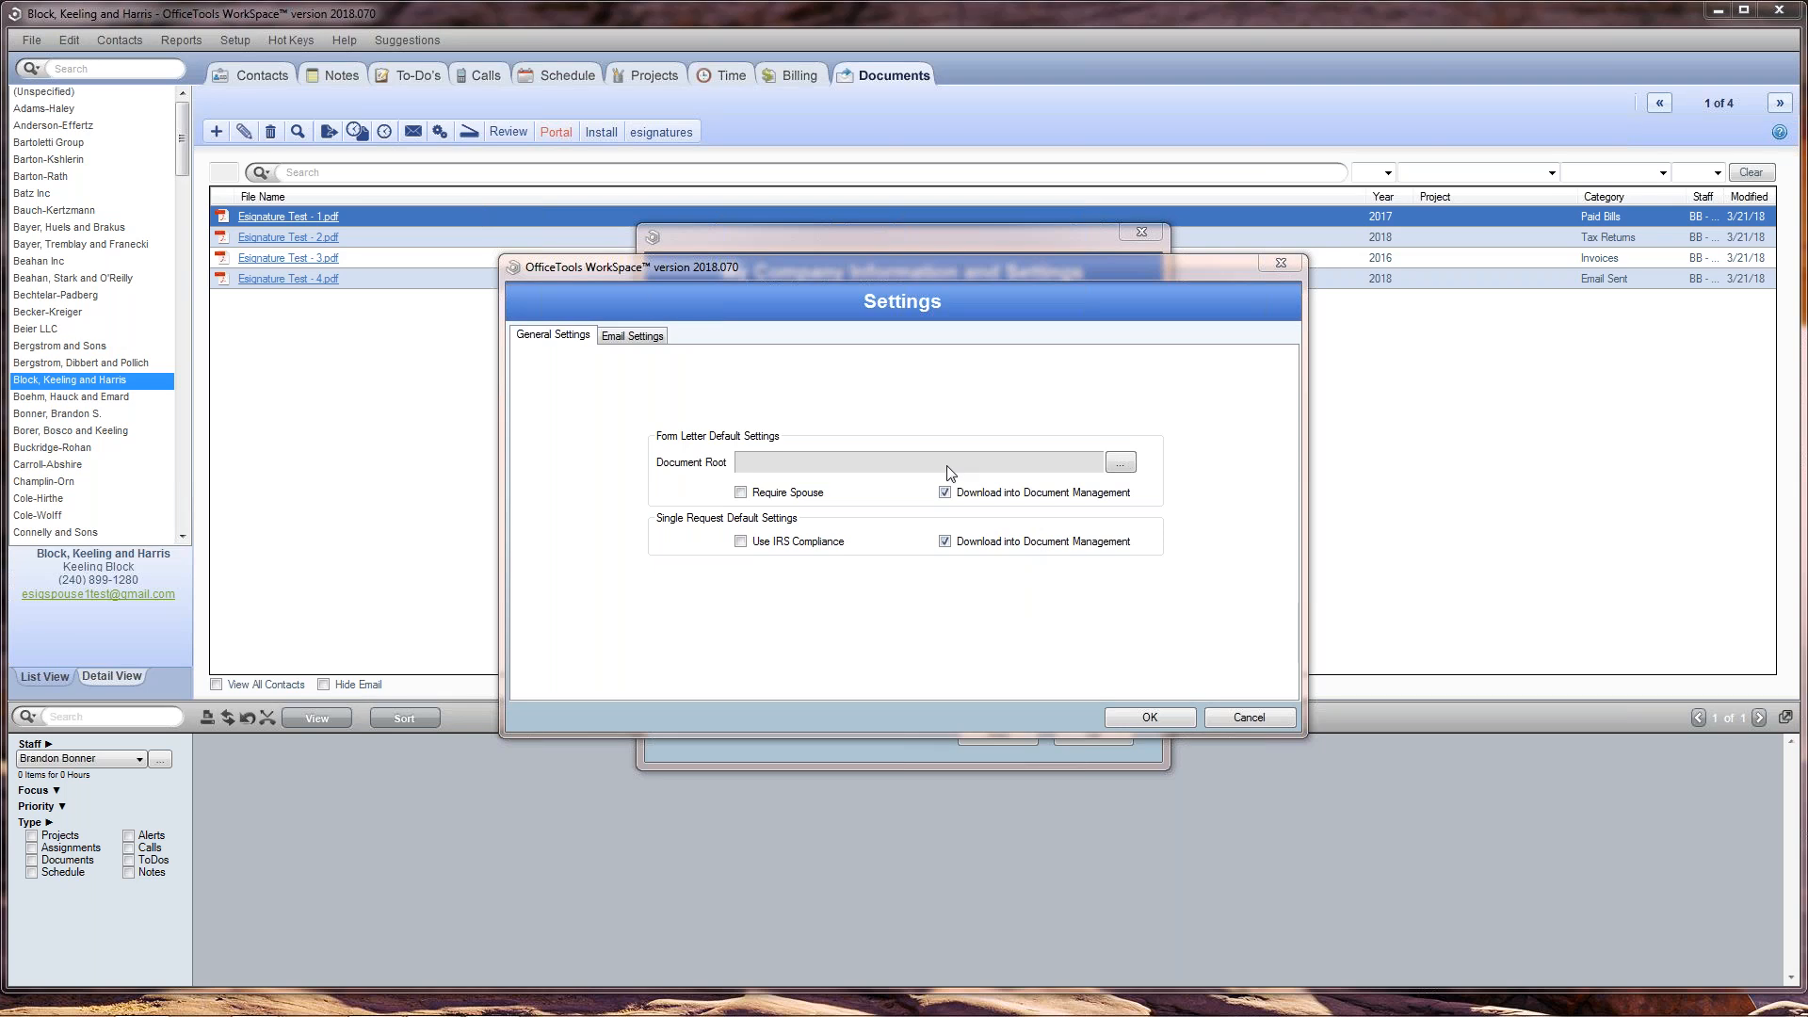
Step: Examine the esignature email settings, covering the header image and the request, declined and completed notification paragraphs
{"action": "left_click", "coordinate": [631, 336]}
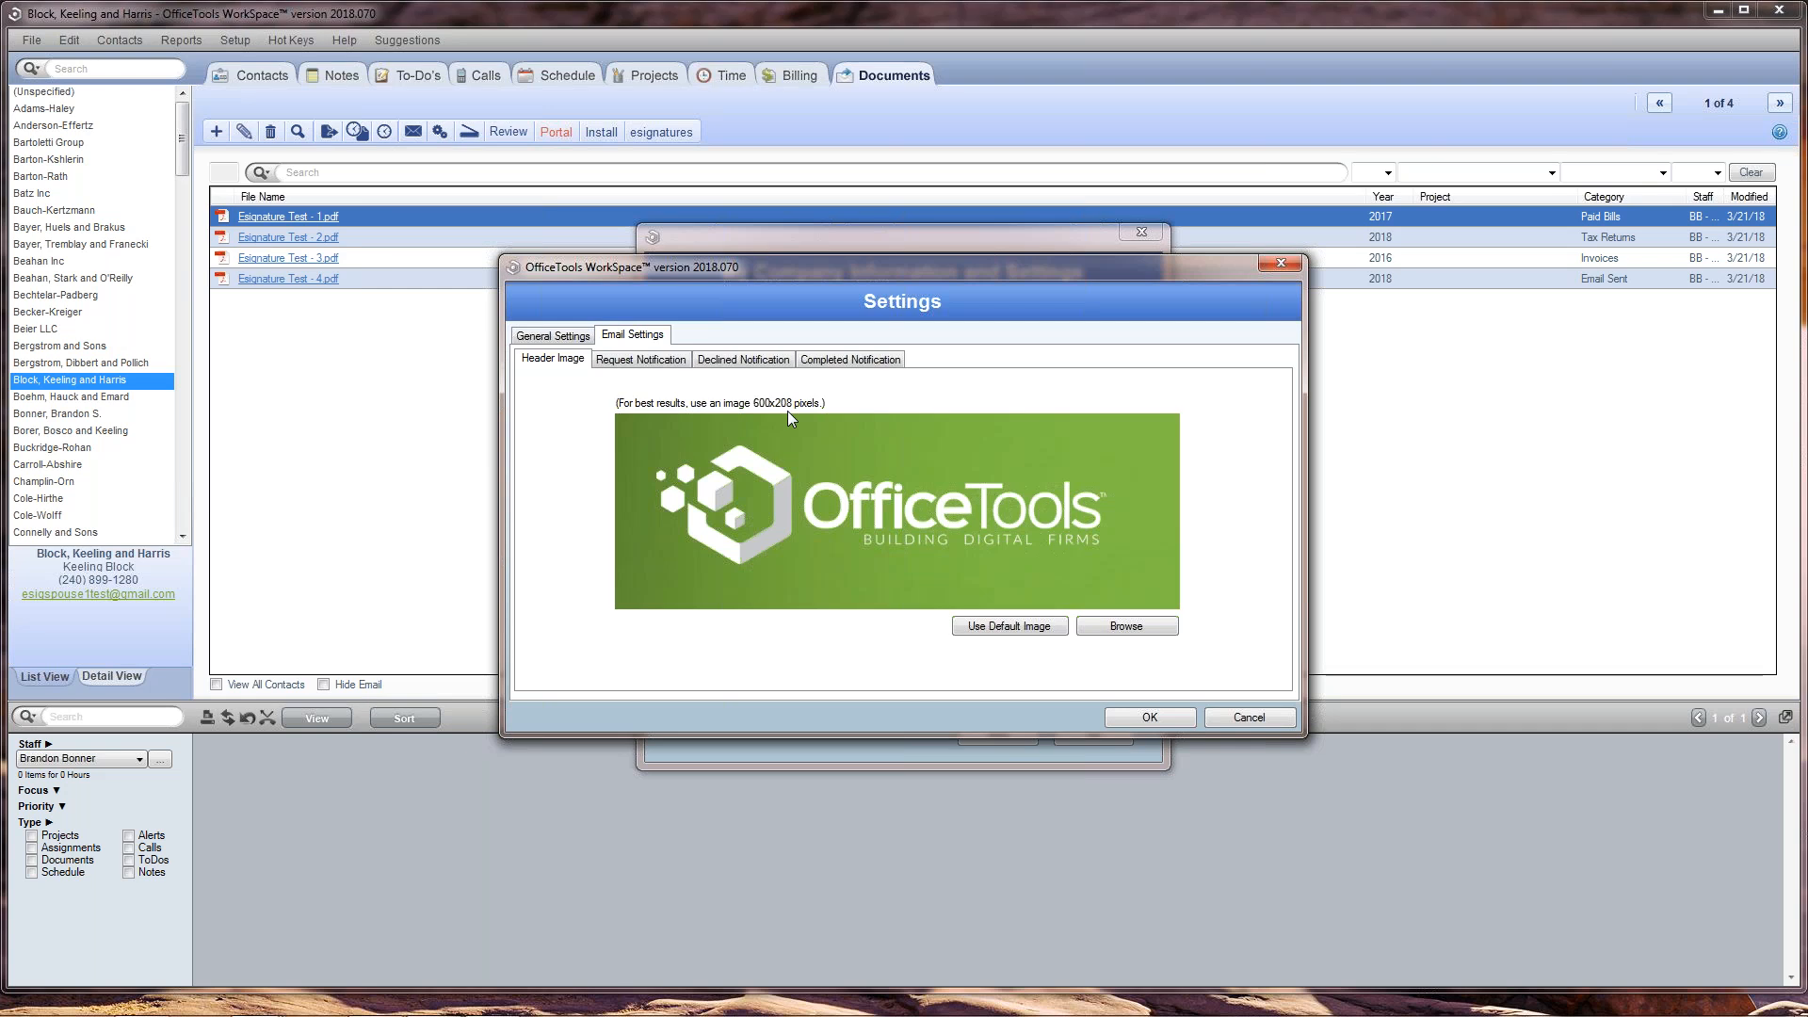
{"action": "left_click", "coordinate": [652, 368]}
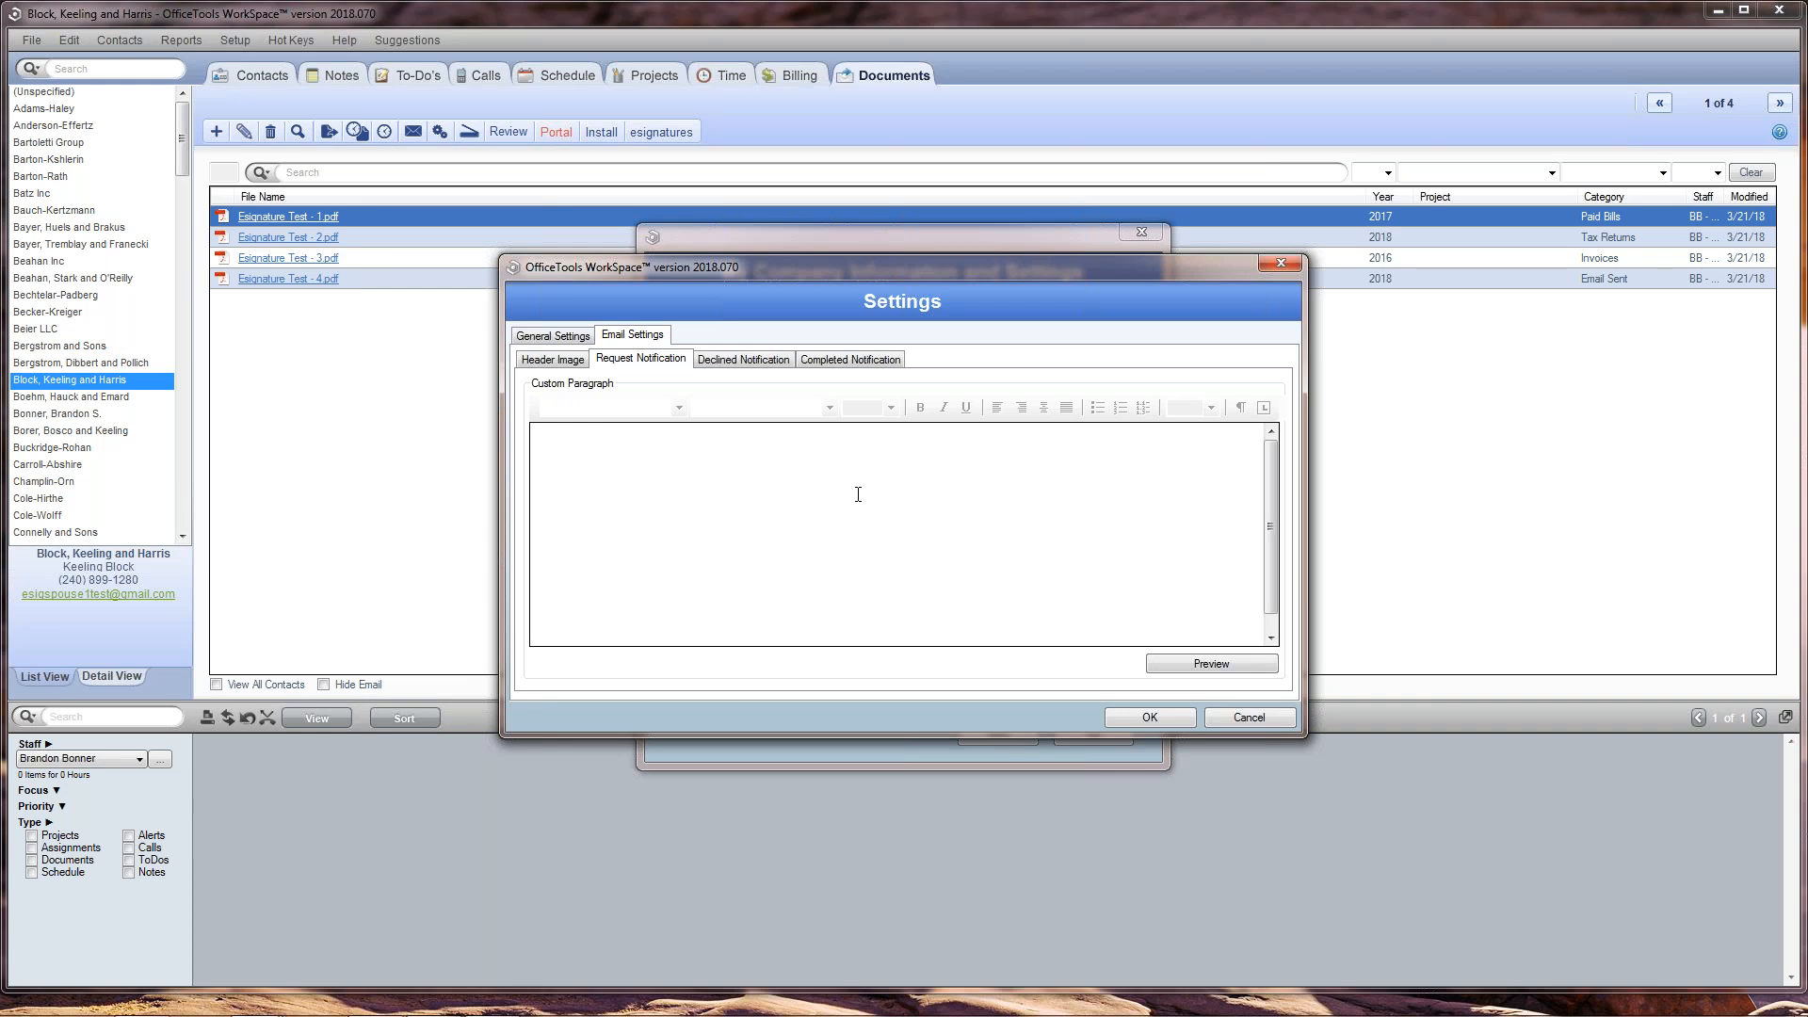
{"action": "left_click", "coordinate": [774, 363]}
{"action": "left_click", "coordinate": [853, 365]}
{"action": "left_click", "coordinate": [659, 365]}
{"action": "left_click", "coordinate": [720, 367]}
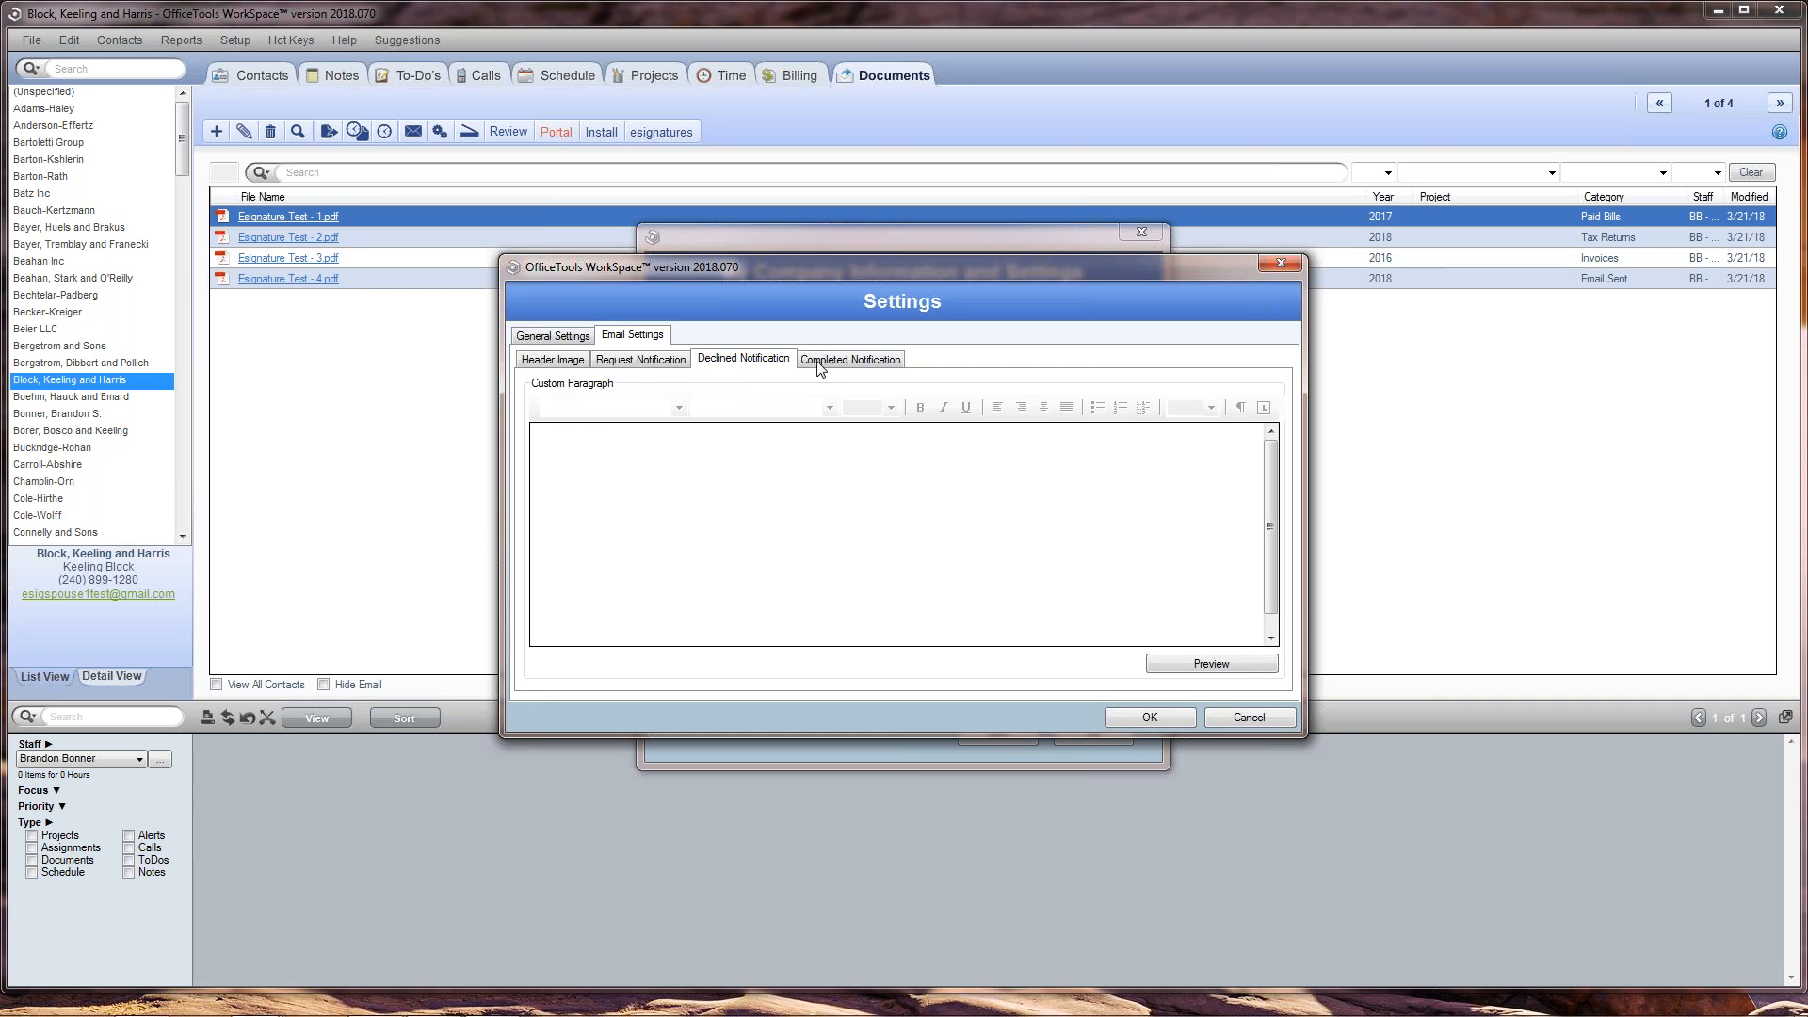
{"action": "left_click", "coordinate": [834, 365]}
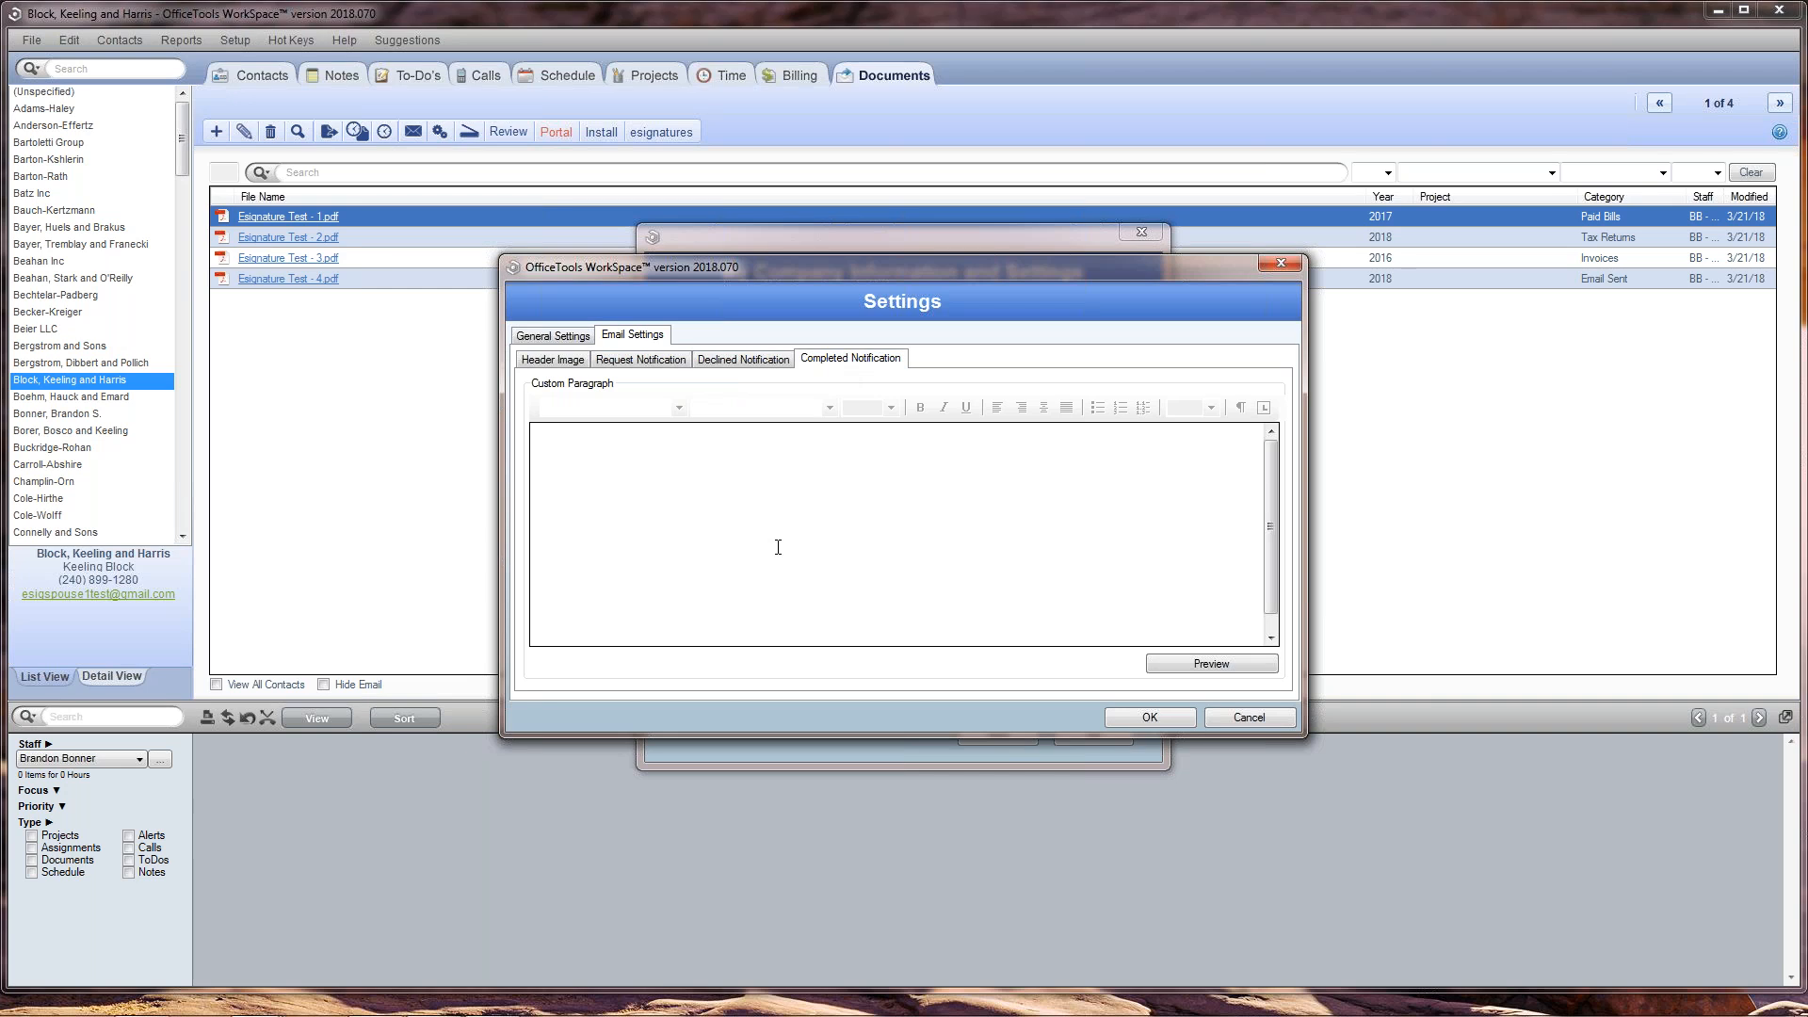
{"action": "left_click", "coordinate": [667, 370]}
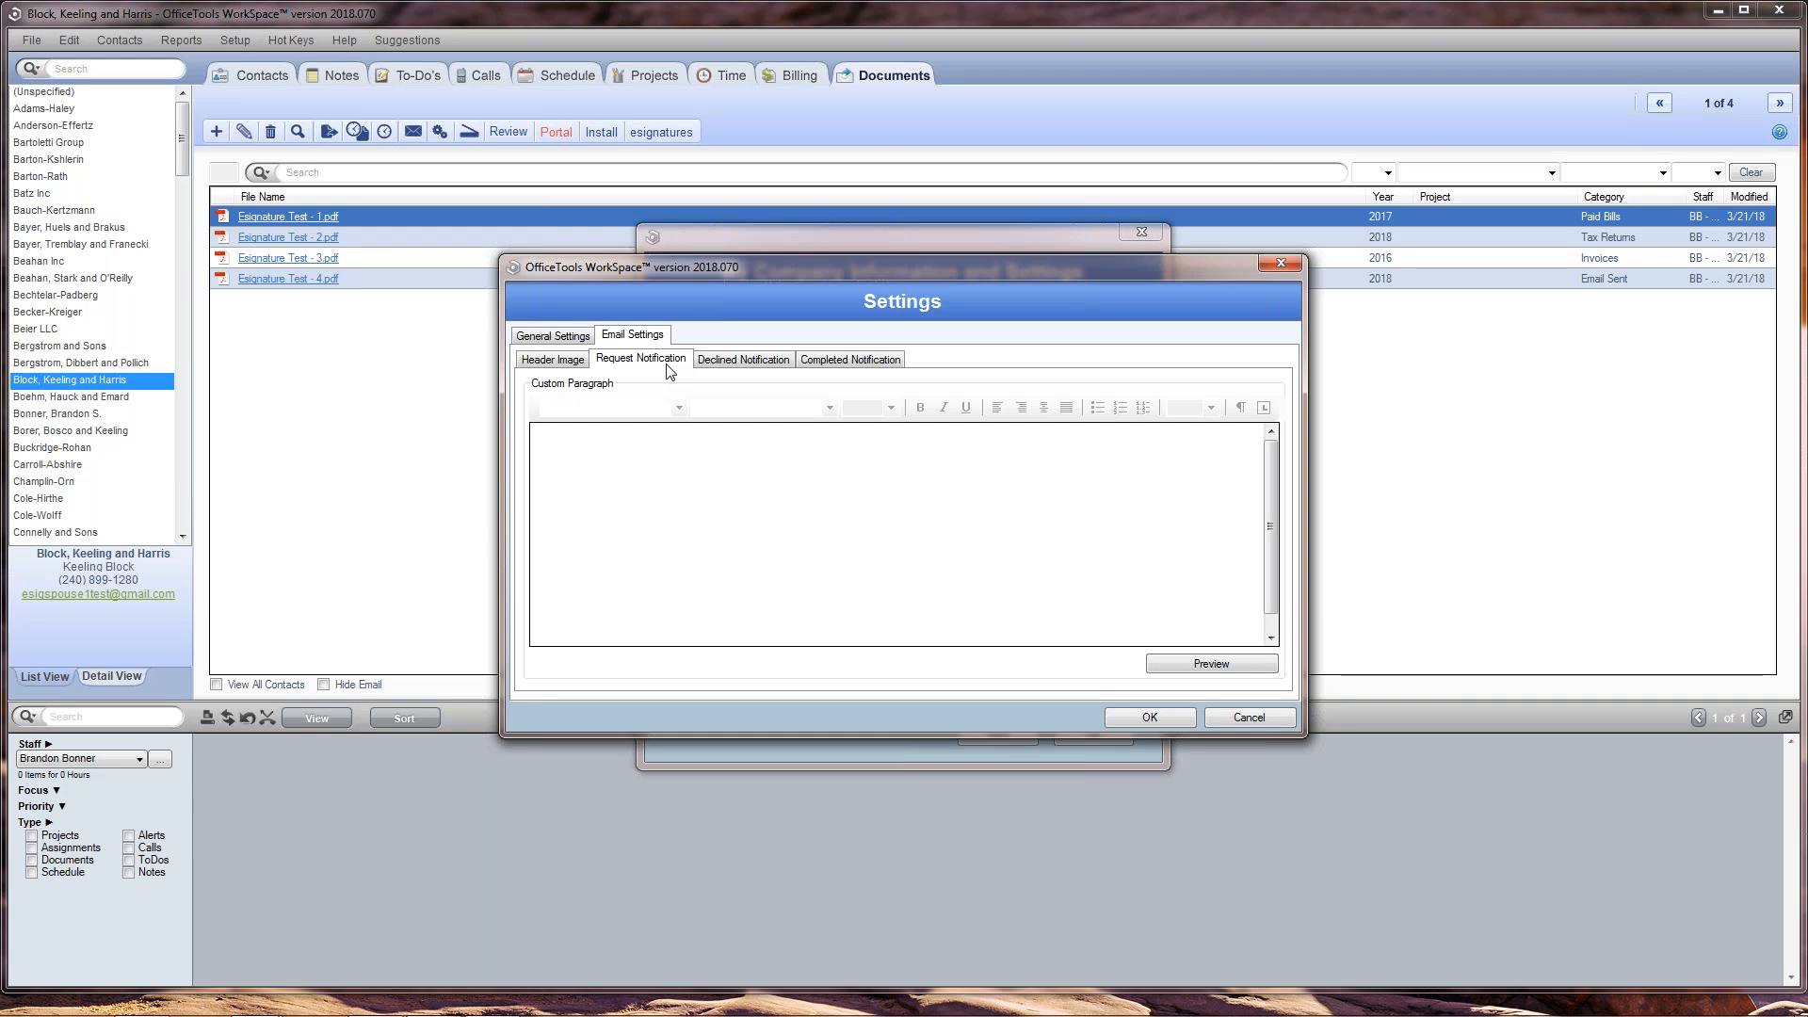
{"action": "left_click", "coordinate": [729, 364]}
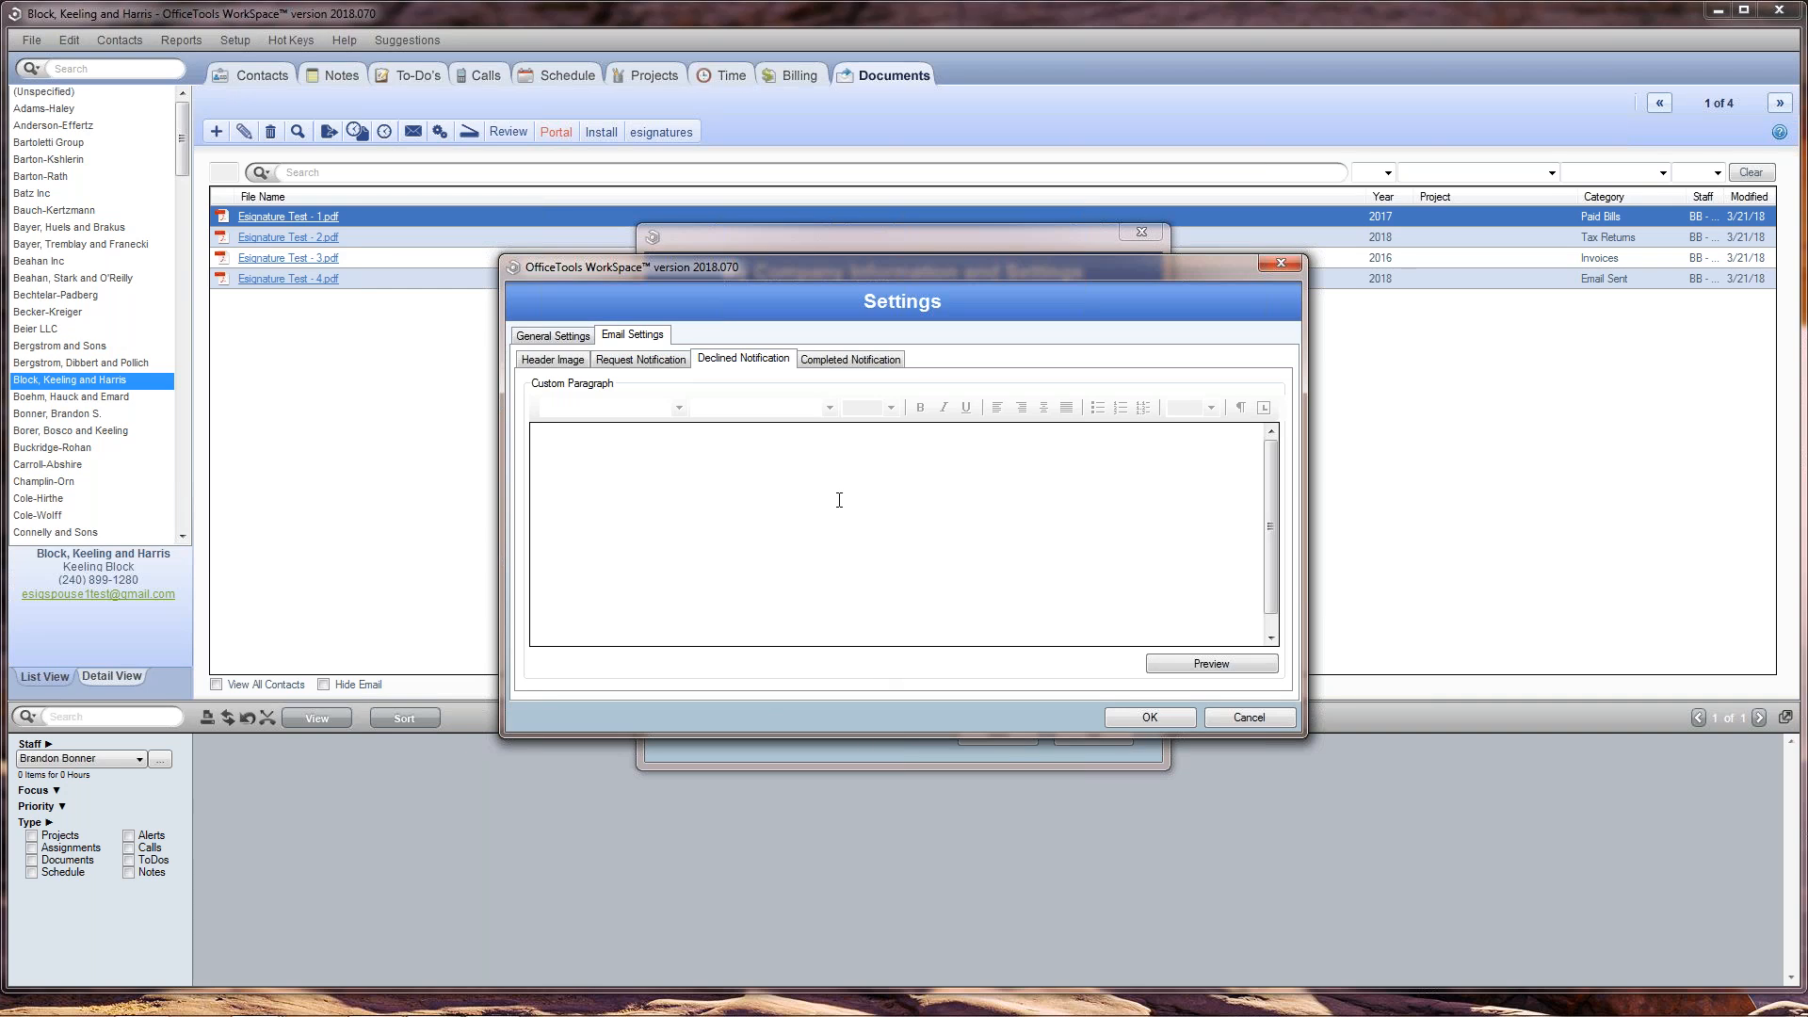
{"action": "left_click", "coordinate": [854, 361]}
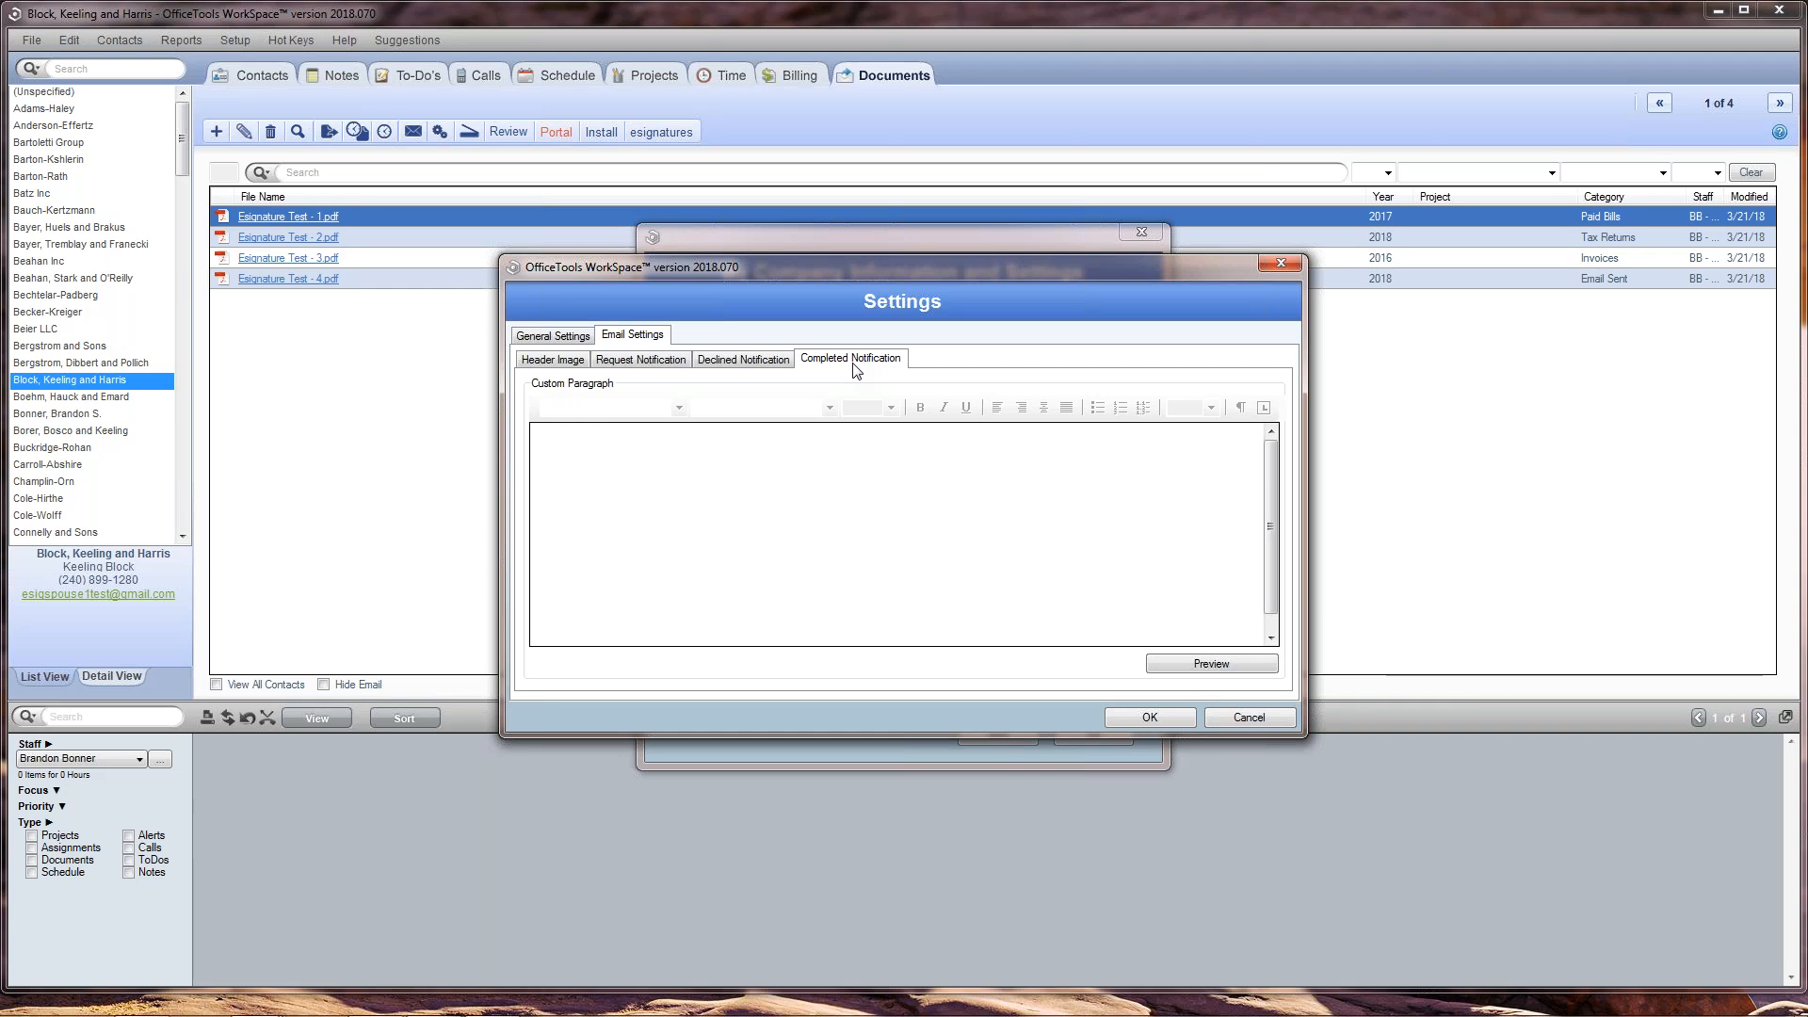
Step: Preview the full completed notification email, including its lower part, and close the preview and the company settings
{"action": "left_click", "coordinate": [854, 468]}
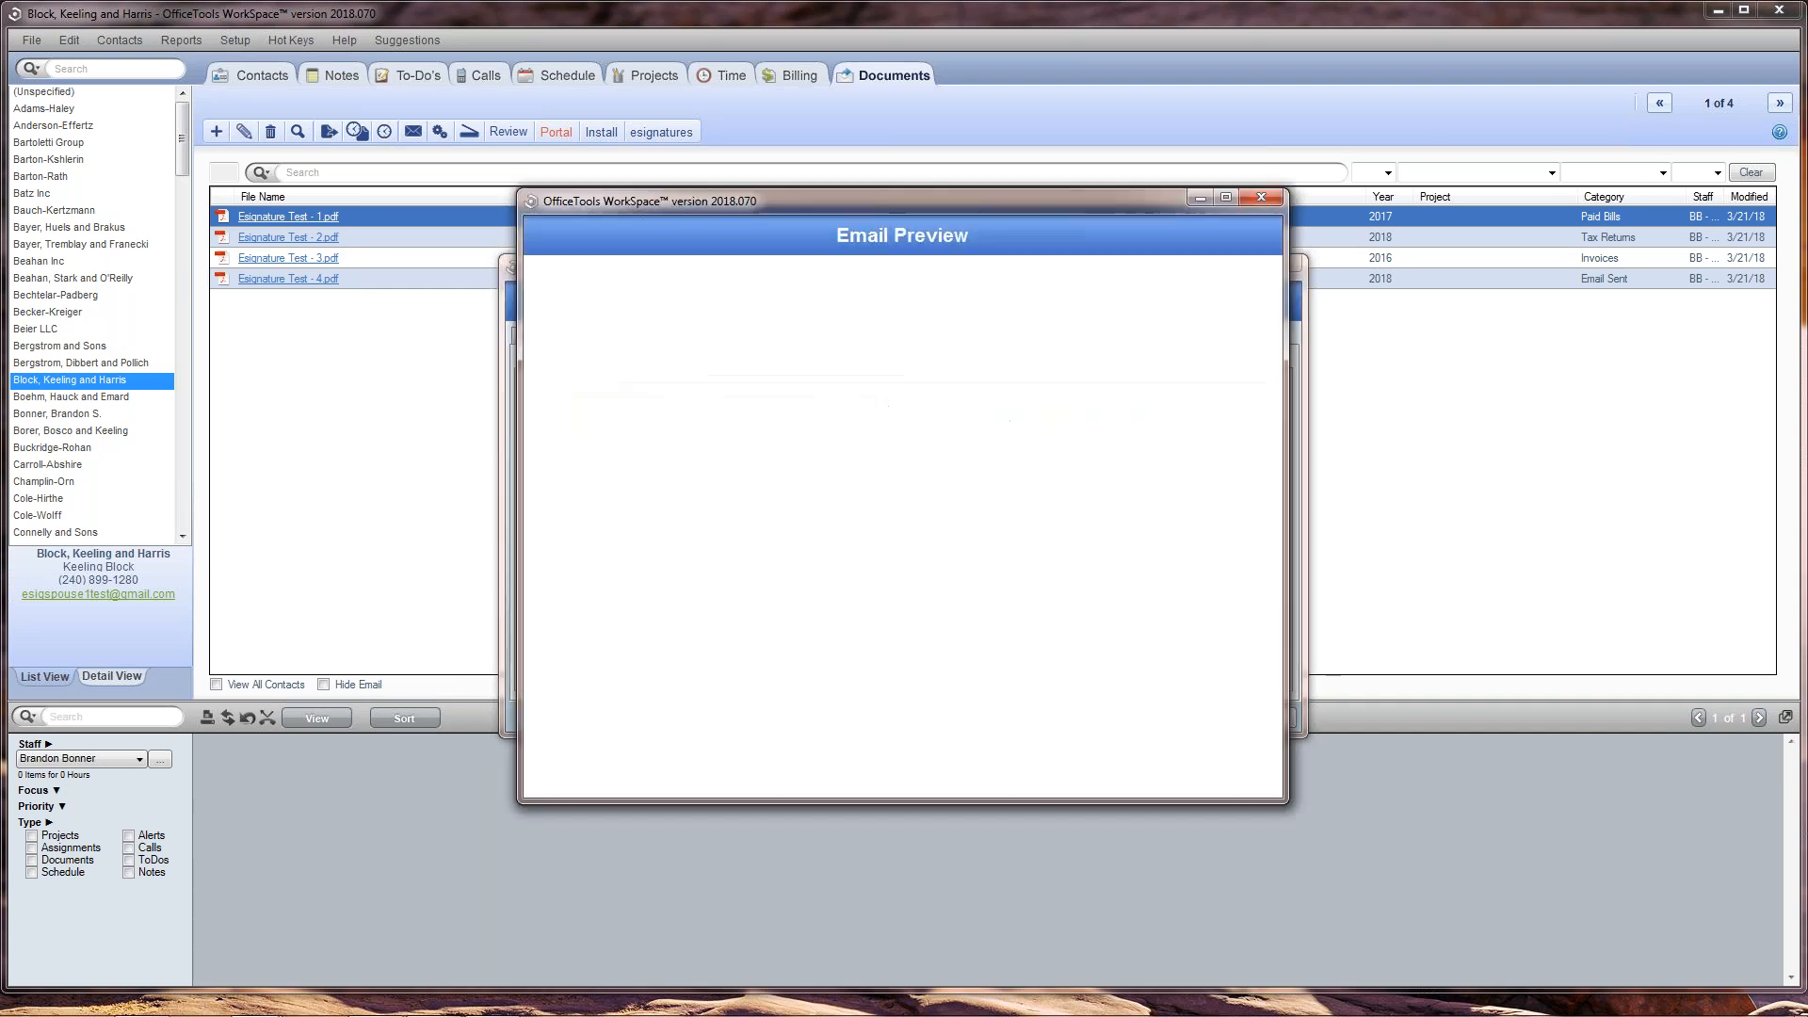
{"action": "scroll", "coordinate": [968, 628], "scroll_direction": "down", "scroll_amount": 3}
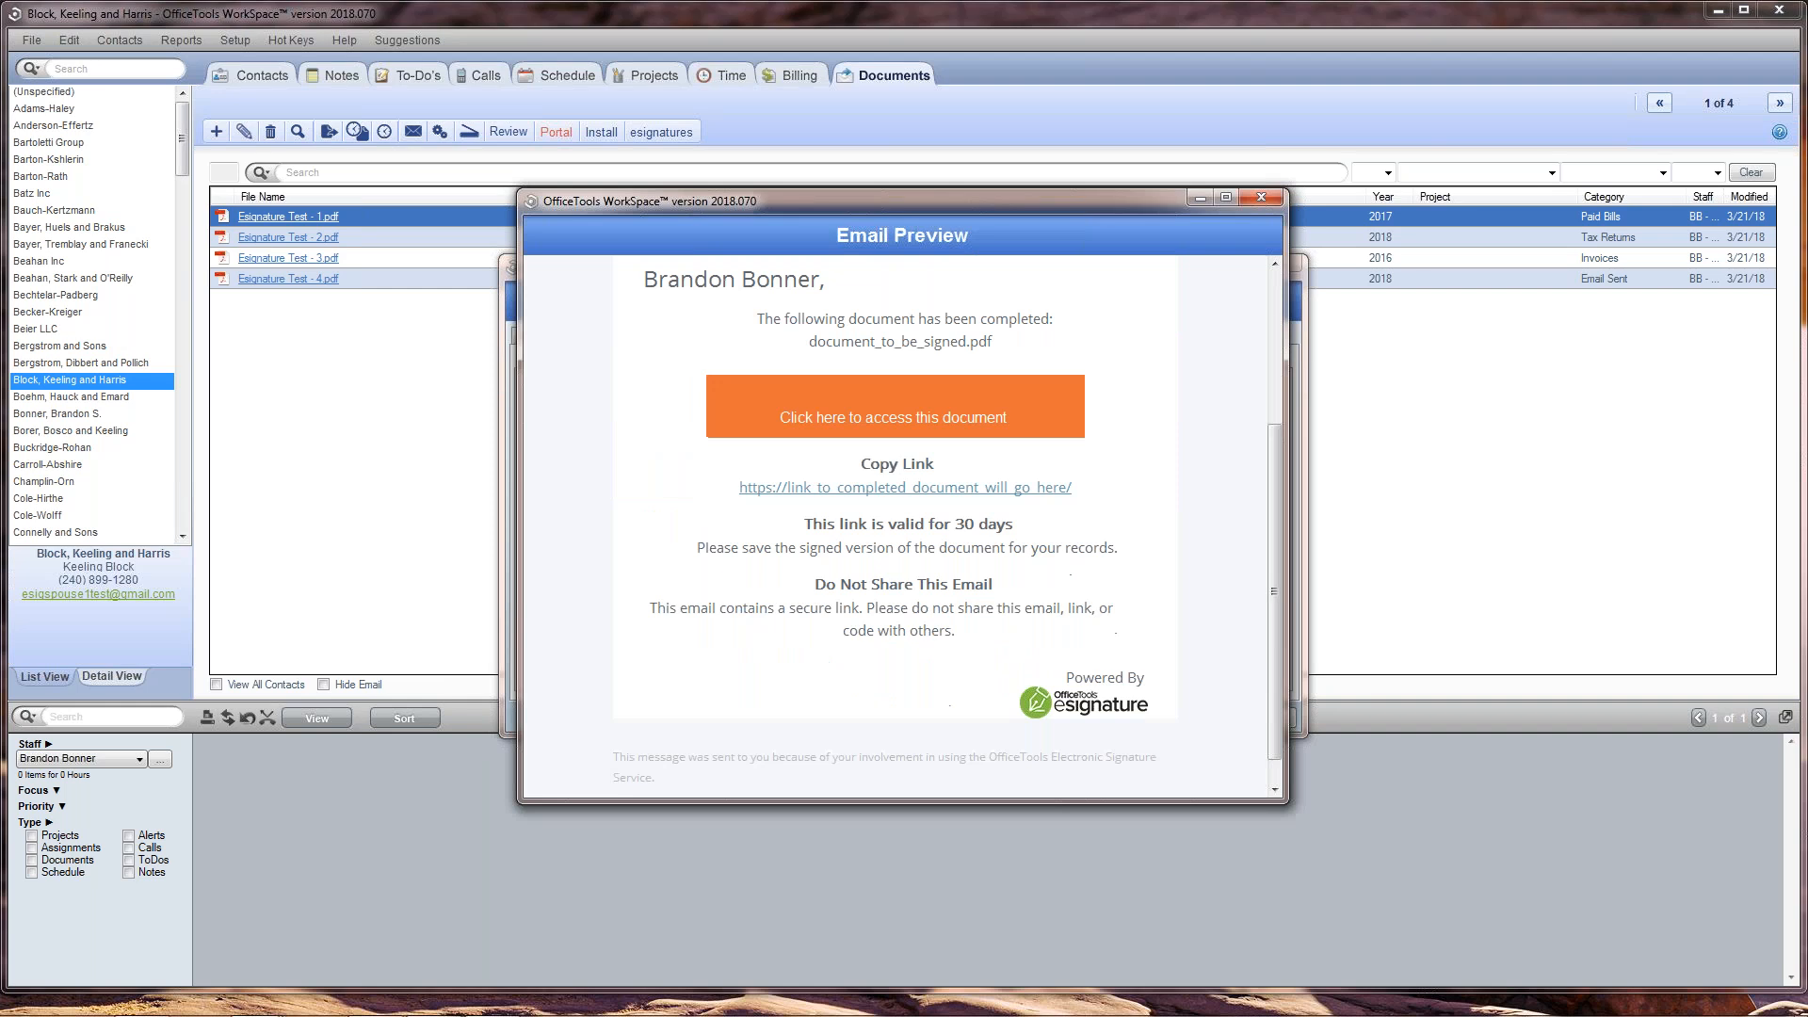
{"action": "scroll", "coordinate": [962, 315], "scroll_direction": "up", "scroll_amount": 3}
{"action": "left_click_drag", "start_coordinate": [940, 209], "coordinate": [1400, 185]}
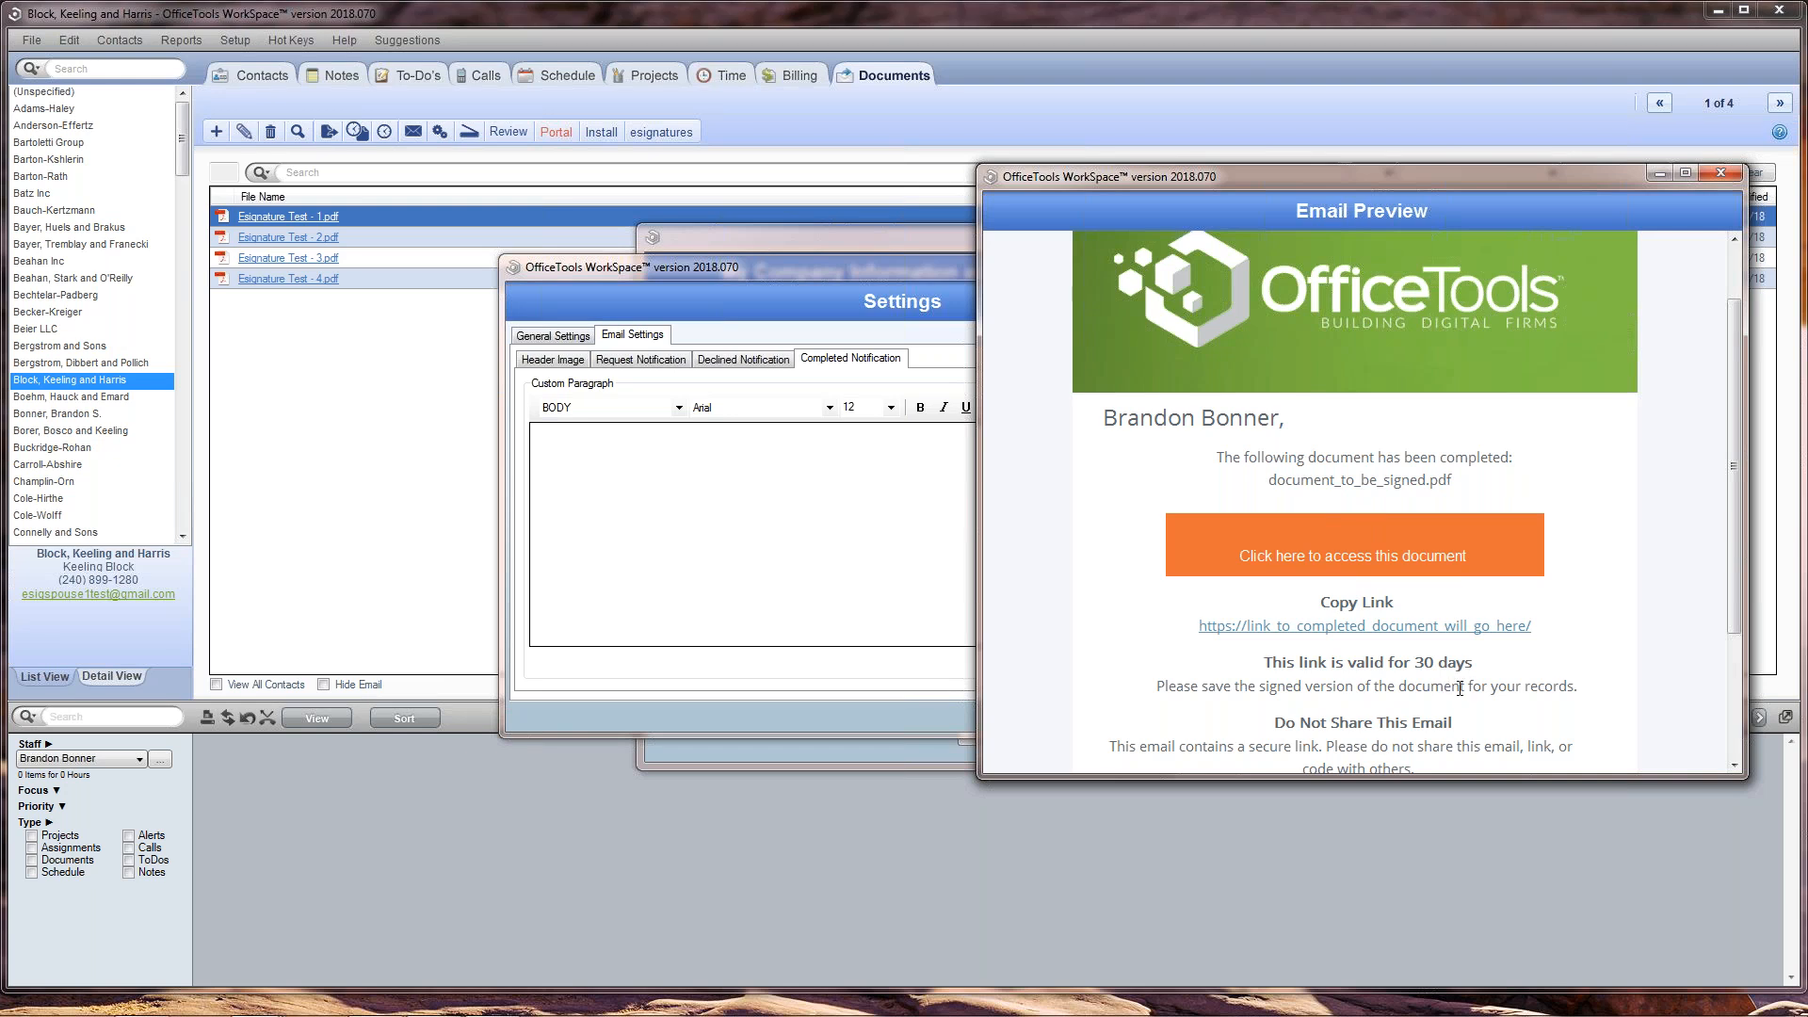
{"action": "scroll", "coordinate": [1337, 697], "scroll_direction": "down", "scroll_amount": 3}
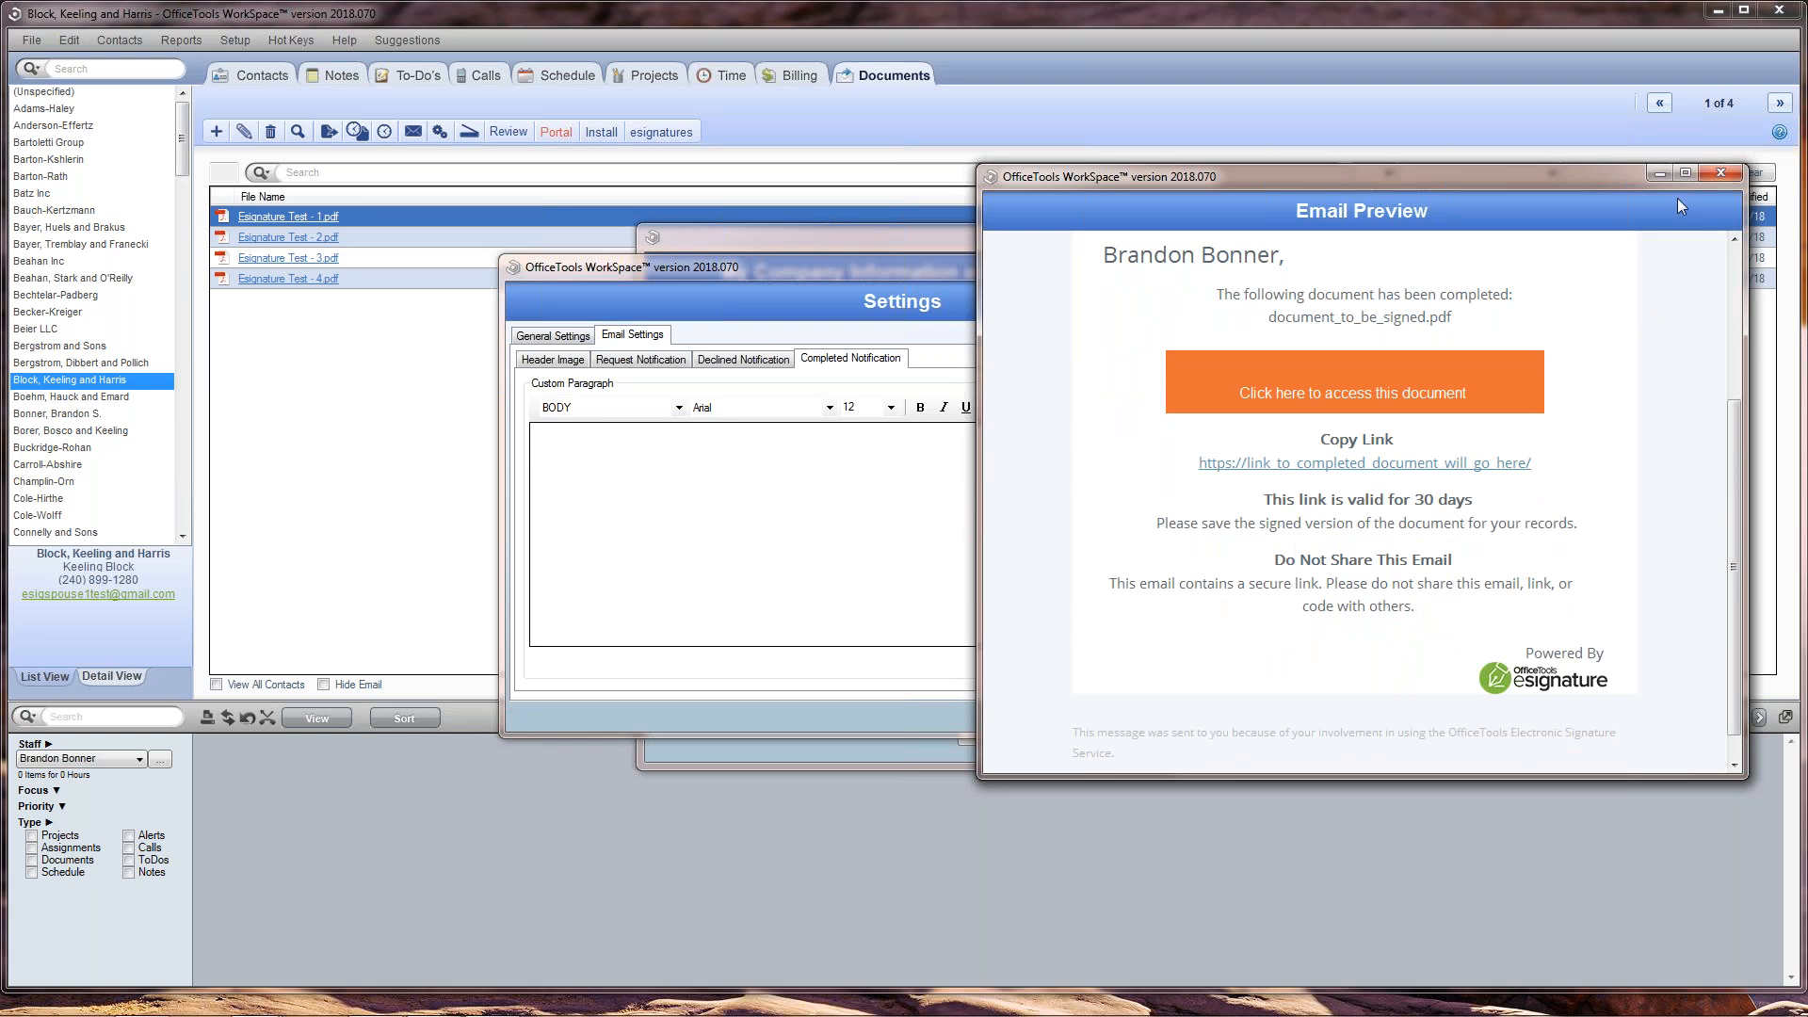
{"action": "left_click", "coordinate": [1706, 175]}
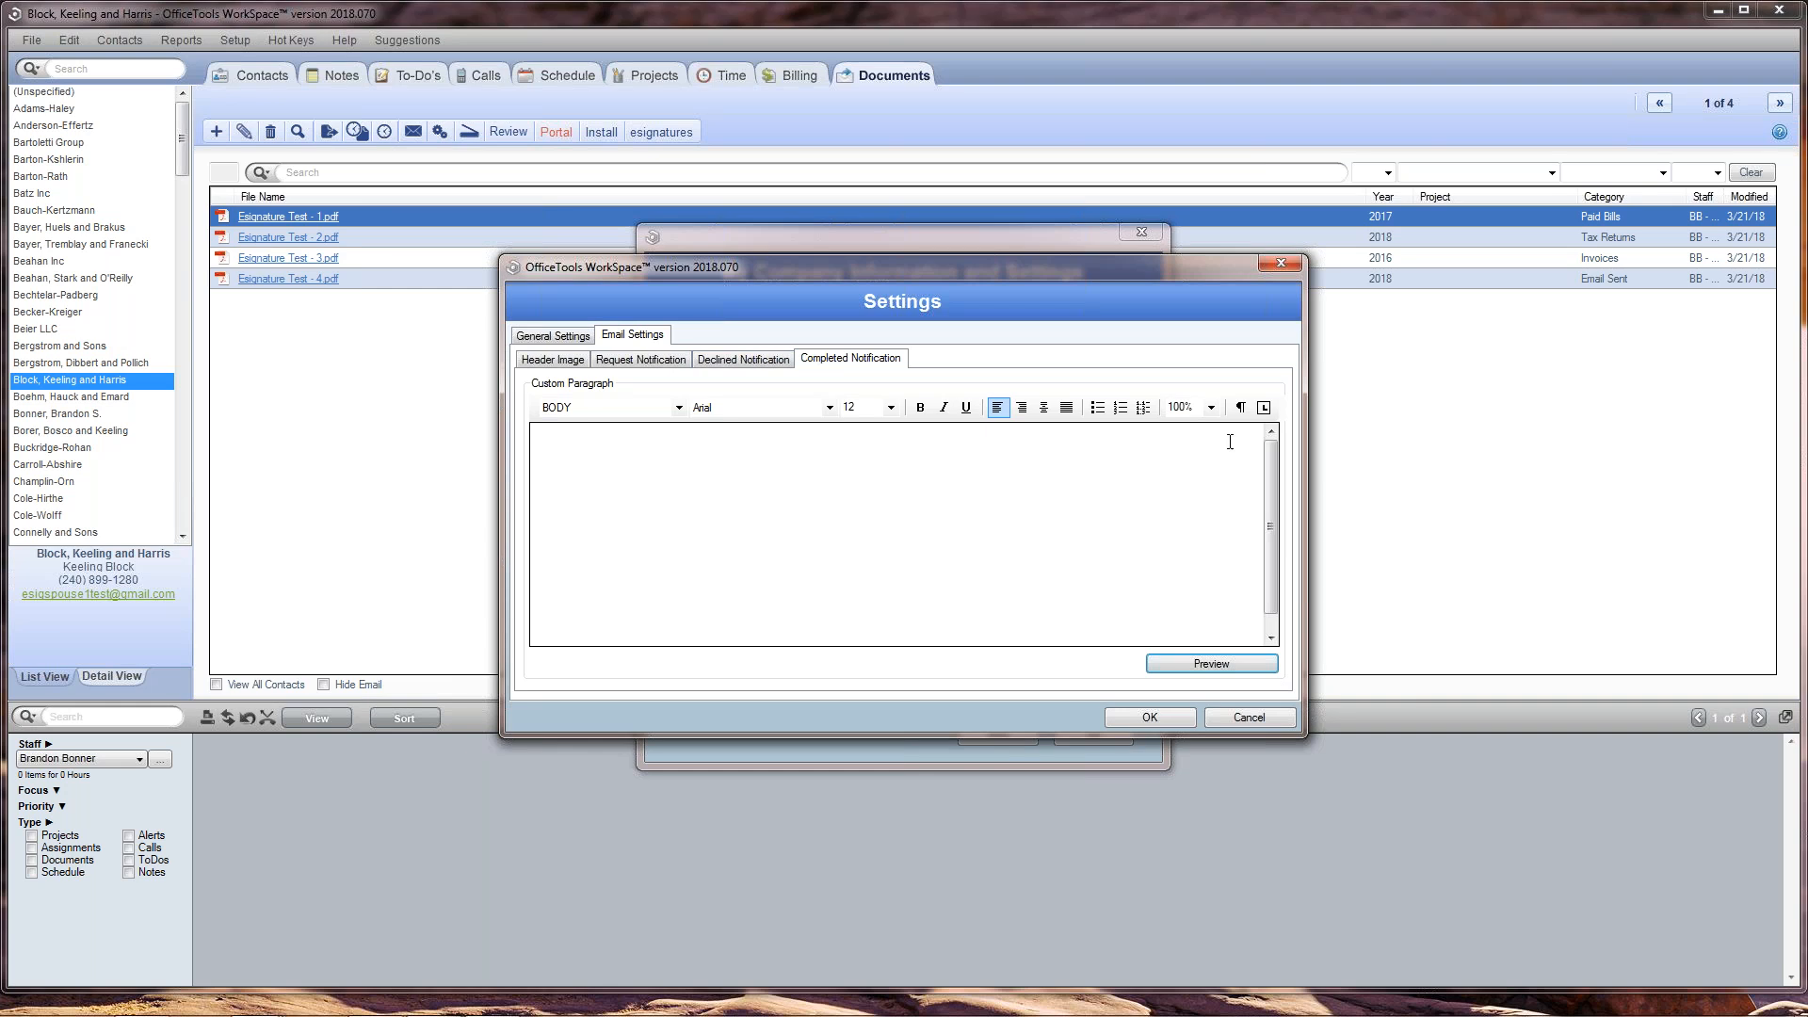
{"action": "left_click", "coordinate": [1290, 264]}
{"action": "left_click", "coordinate": [1090, 736]}
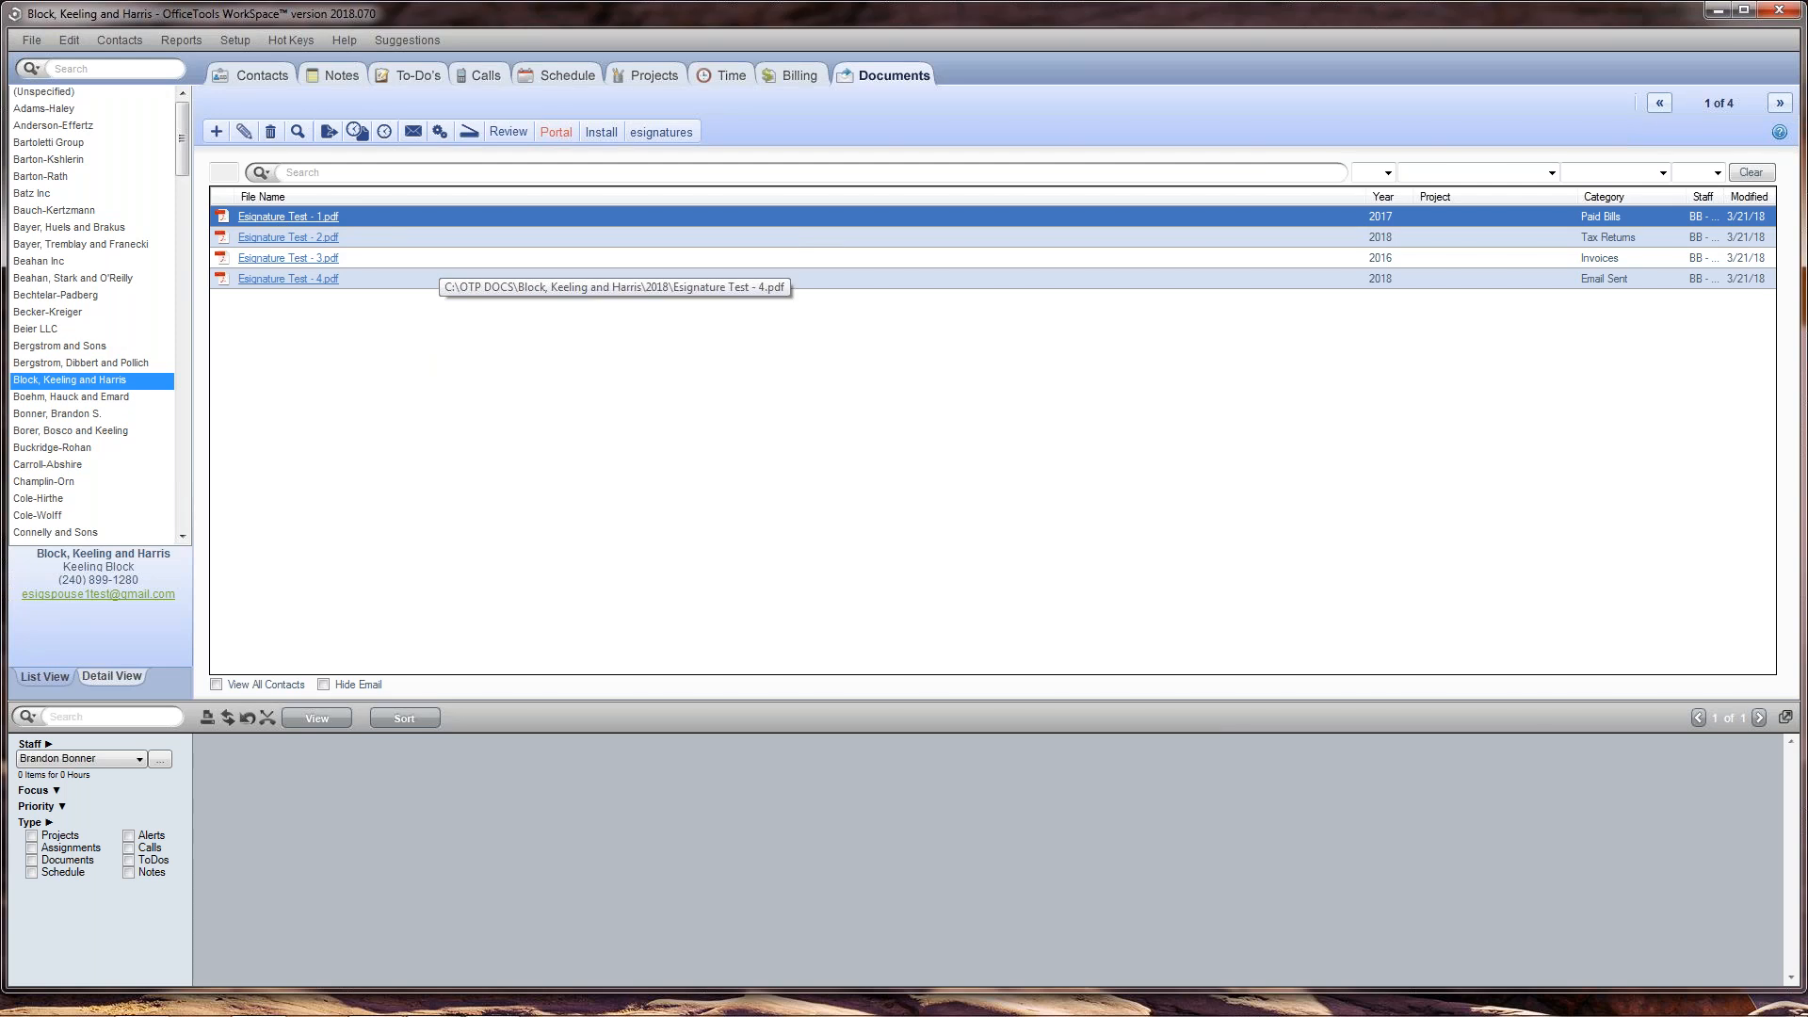
Step: Send the selected document Esignature Test - 1.pdf to be signed and look through its pages in the Signature Placement Form
{"action": "left_click", "coordinate": [662, 133]}
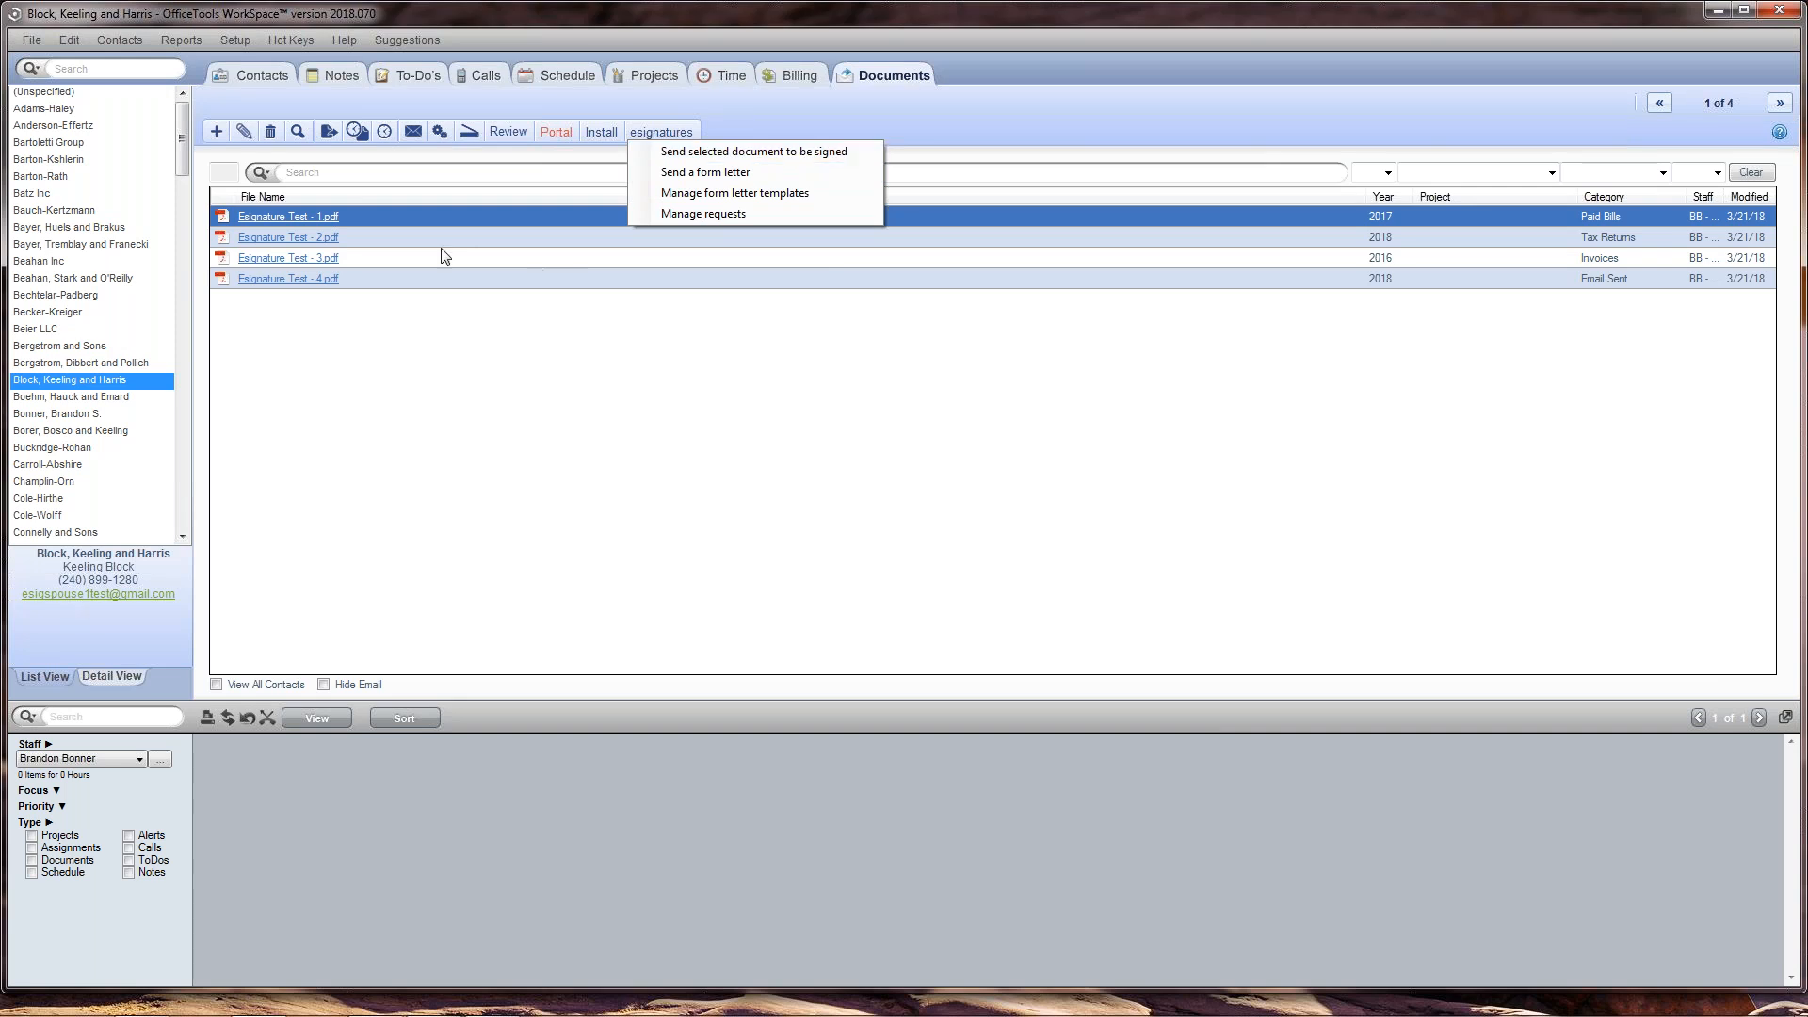
{"action": "left_click", "coordinate": [678, 157]}
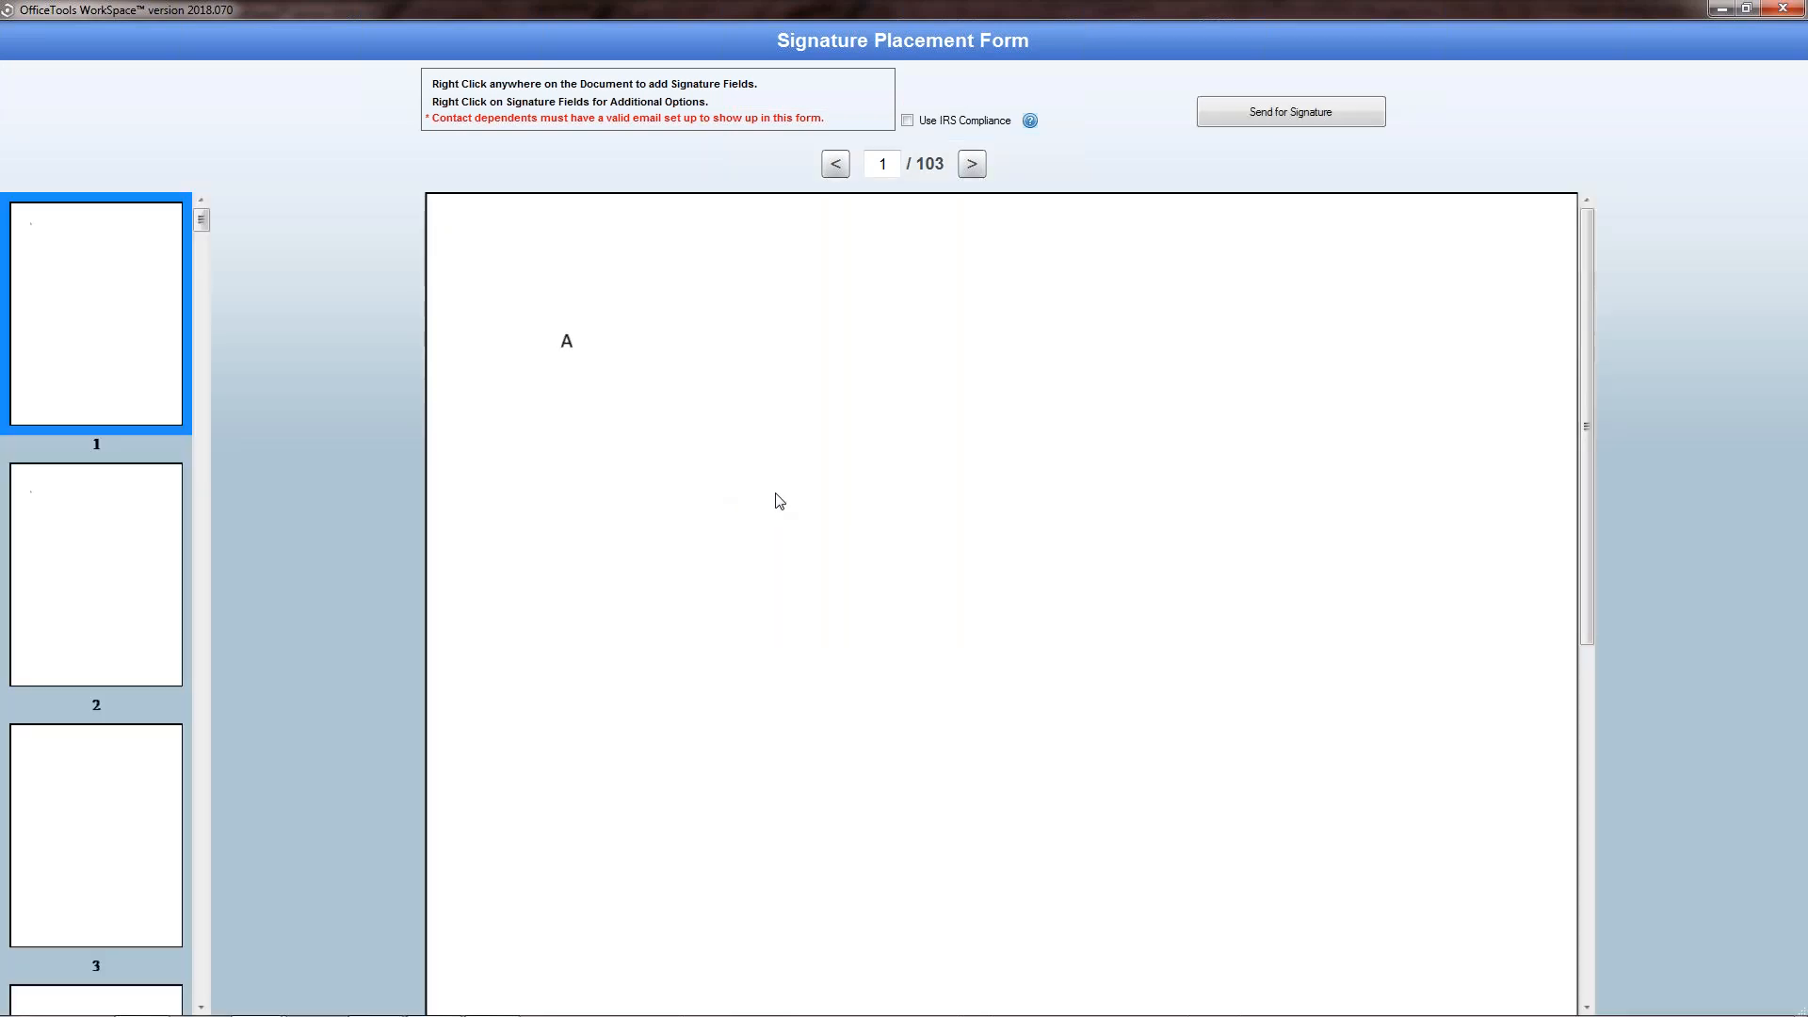
{"action": "scroll", "coordinate": [95, 553], "scroll_direction": "down", "scroll_amount": 2}
{"action": "scroll", "coordinate": [95, 553], "scroll_direction": "down", "scroll_amount": 10}
{"action": "left_click_drag", "start_coordinate": [200, 281], "coordinate": [200, 218]}
Step: Add a wide signature field below the letter A on page 1 and review the signers available for it
{"action": "right_click", "coordinate": [595, 488]}
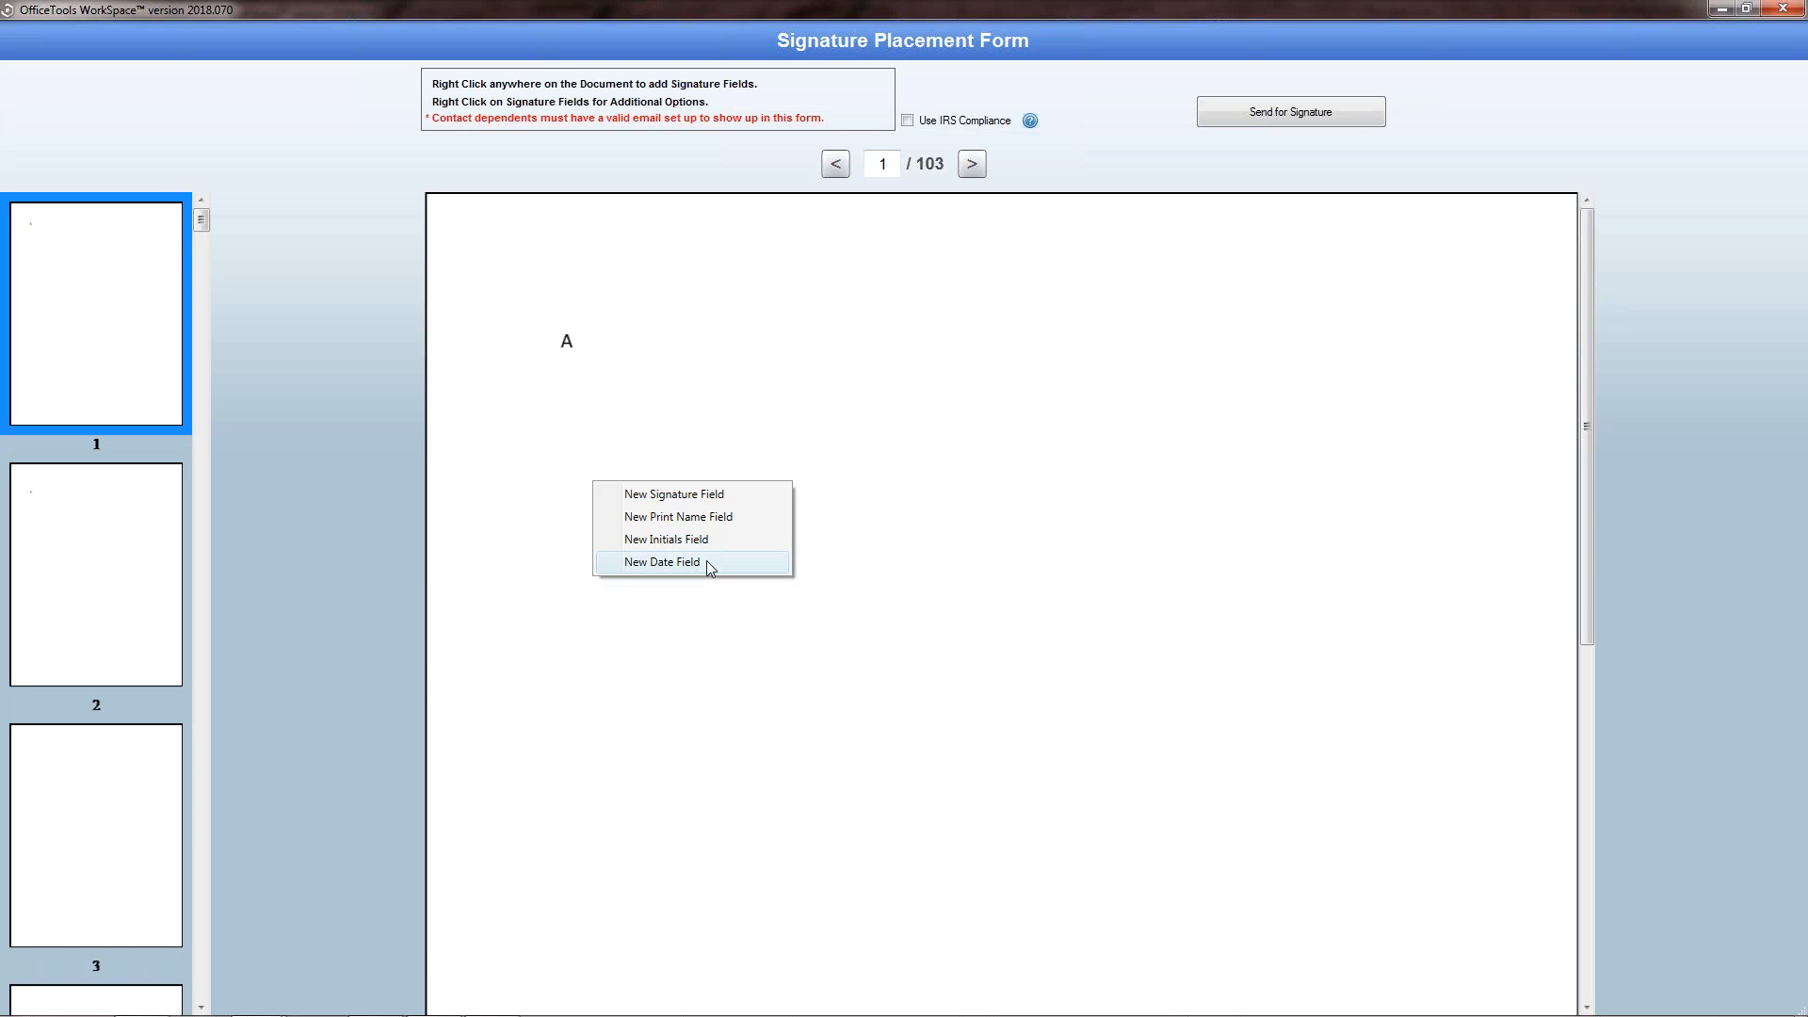
{"action": "left_click", "coordinate": [720, 499]}
{"action": "left_click_drag", "start_coordinate": [687, 487], "coordinate": [998, 498]}
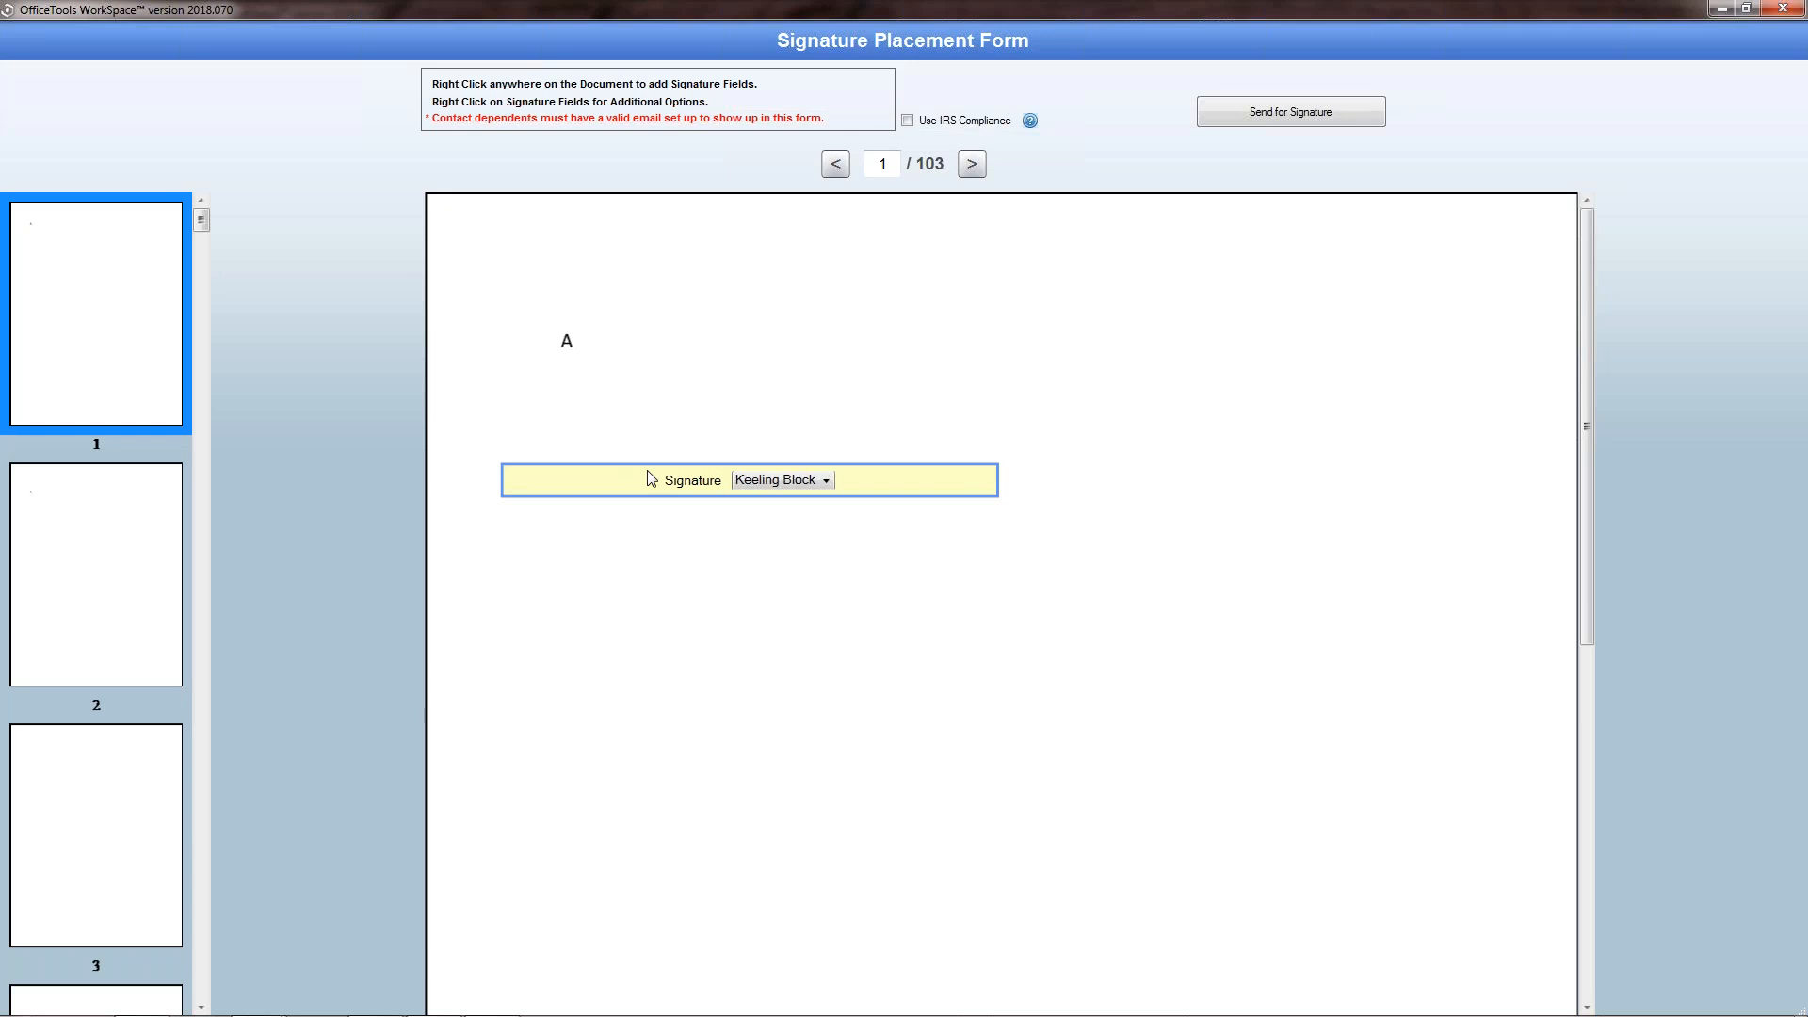
{"action": "mouse_move", "coordinate": [690, 438]}
{"action": "left_mouse_down"}
{"action": "mouse_move", "coordinate": [799, 613]}
{"action": "mouse_move", "coordinate": [1118, 505]}
{"action": "mouse_move", "coordinate": [851, 674]}
{"action": "mouse_move", "coordinate": [772, 794]}
{"action": "mouse_move", "coordinate": [781, 505]}
{"action": "left_mouse_up"}
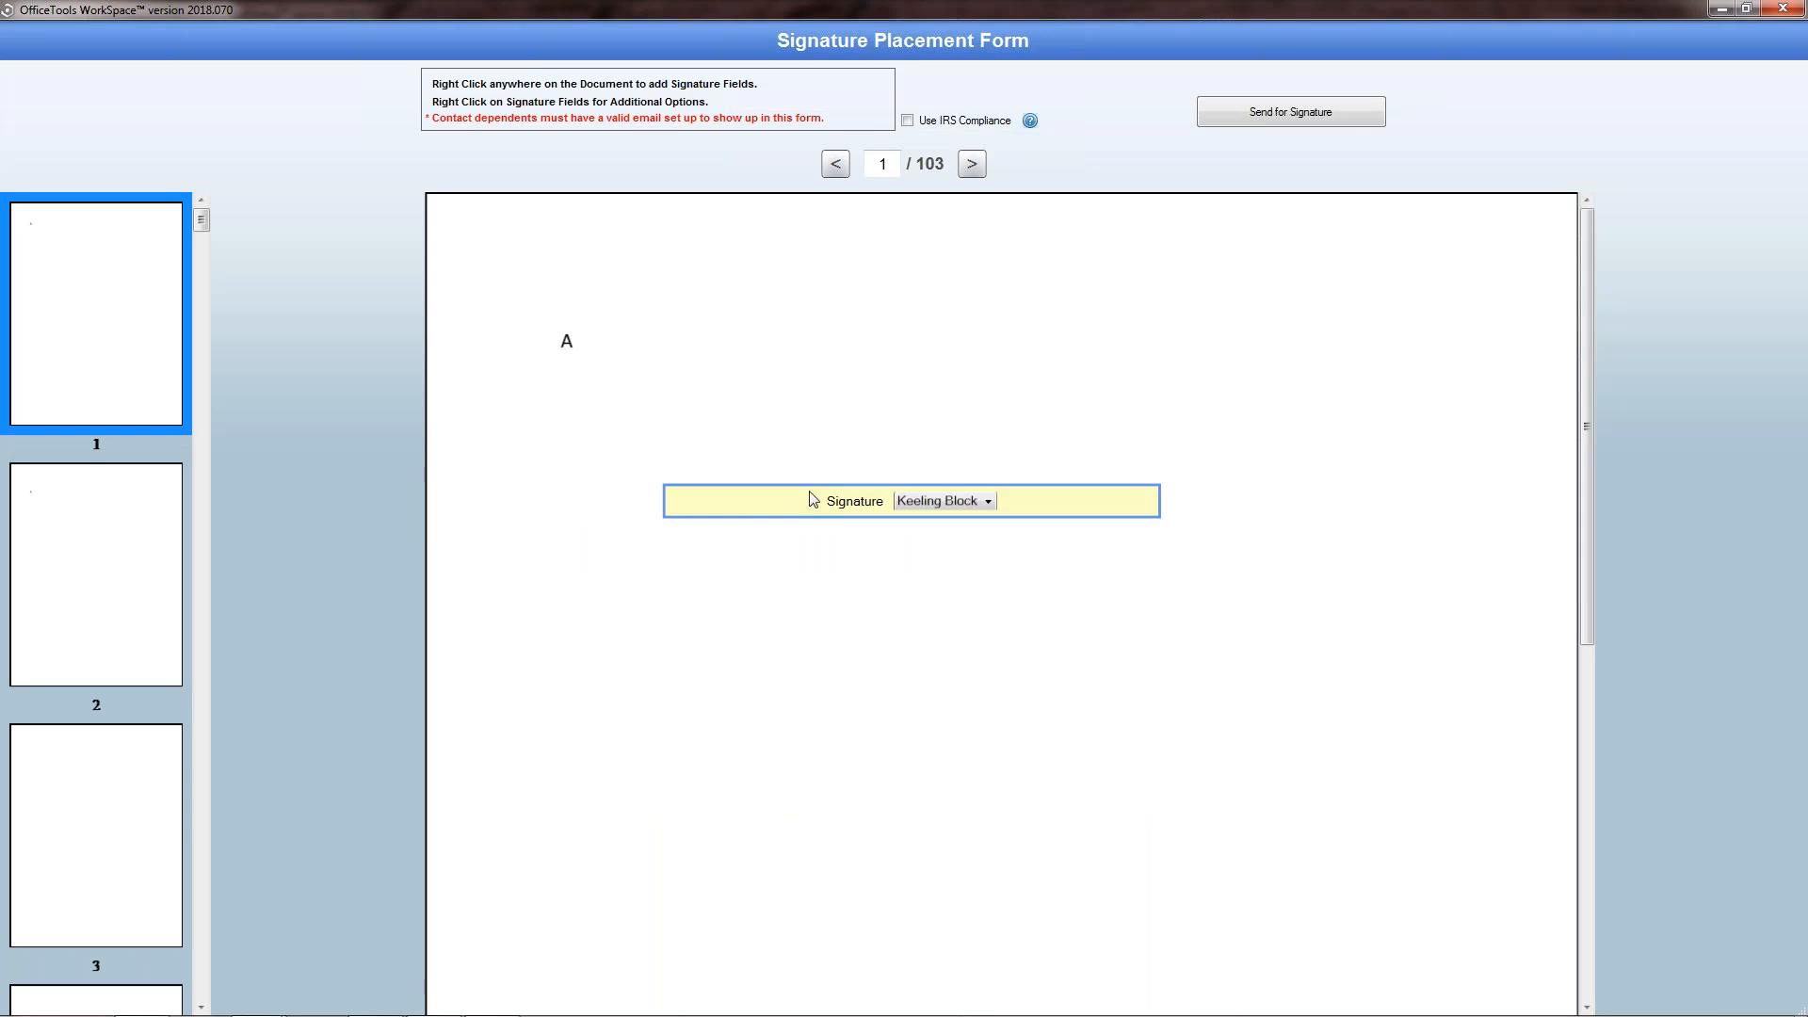
{"action": "left_click", "coordinate": [987, 504]}
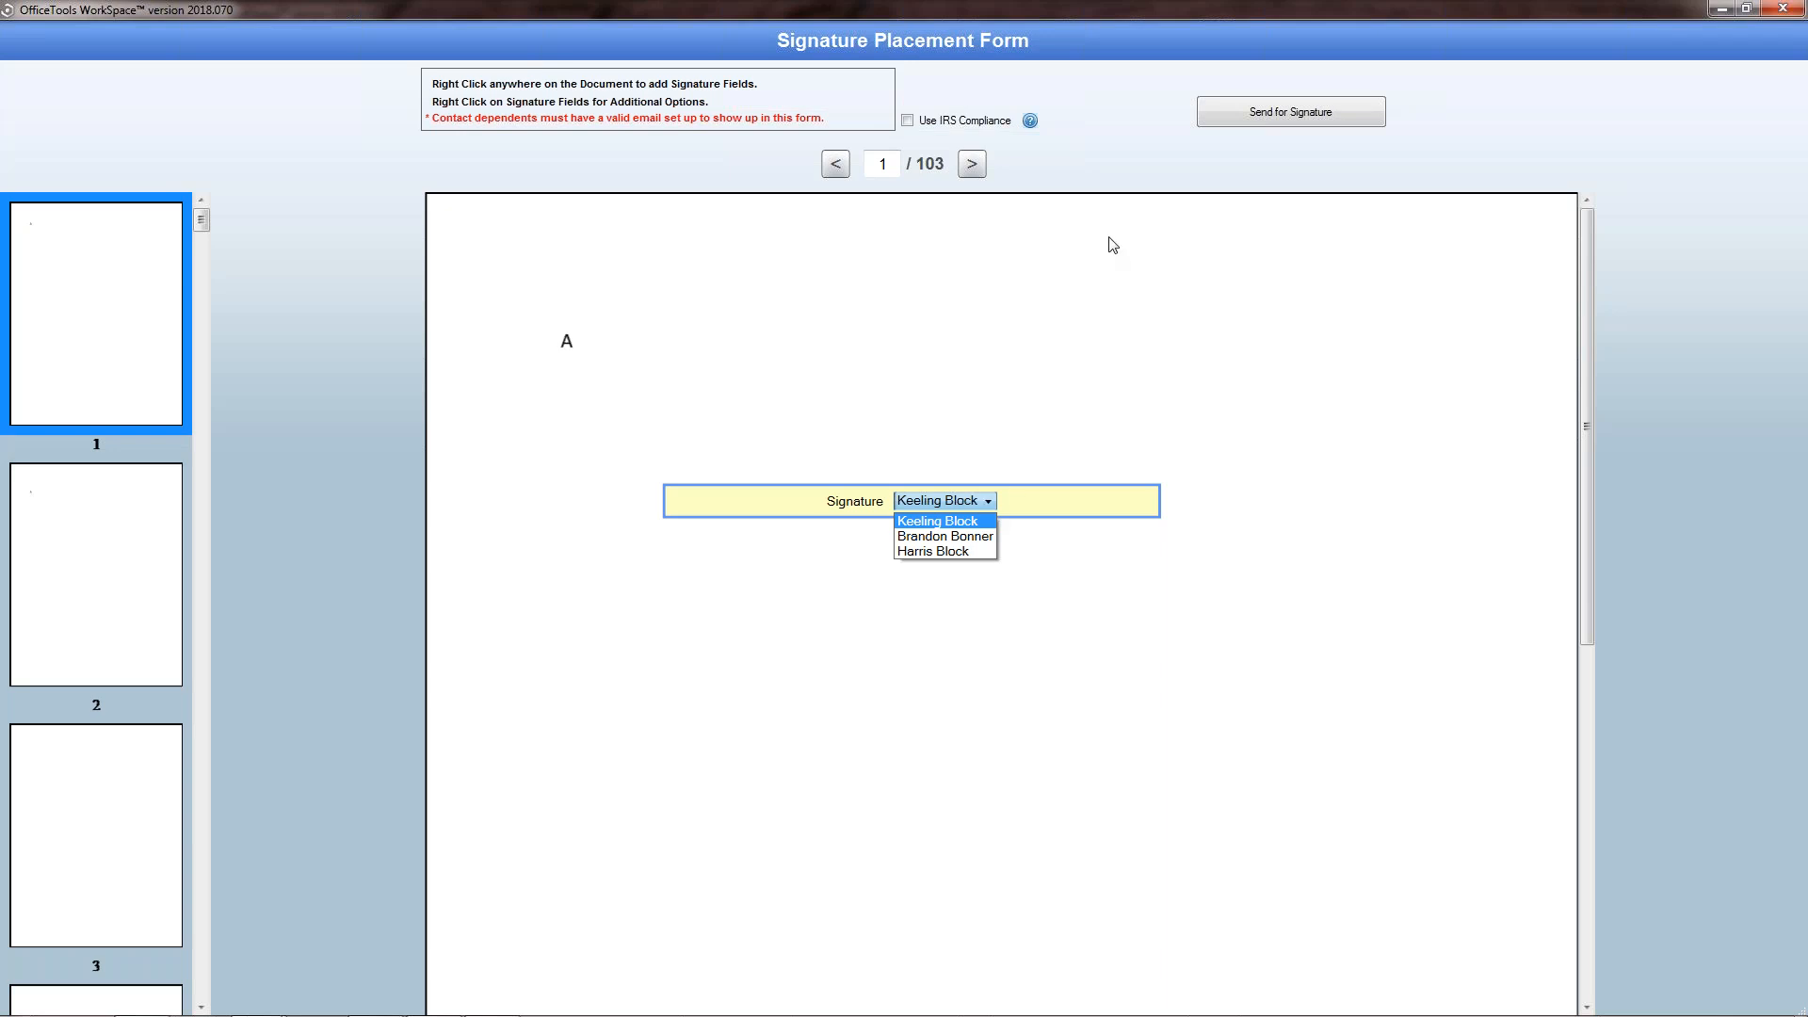
{"action": "left_click", "coordinate": [912, 35]}
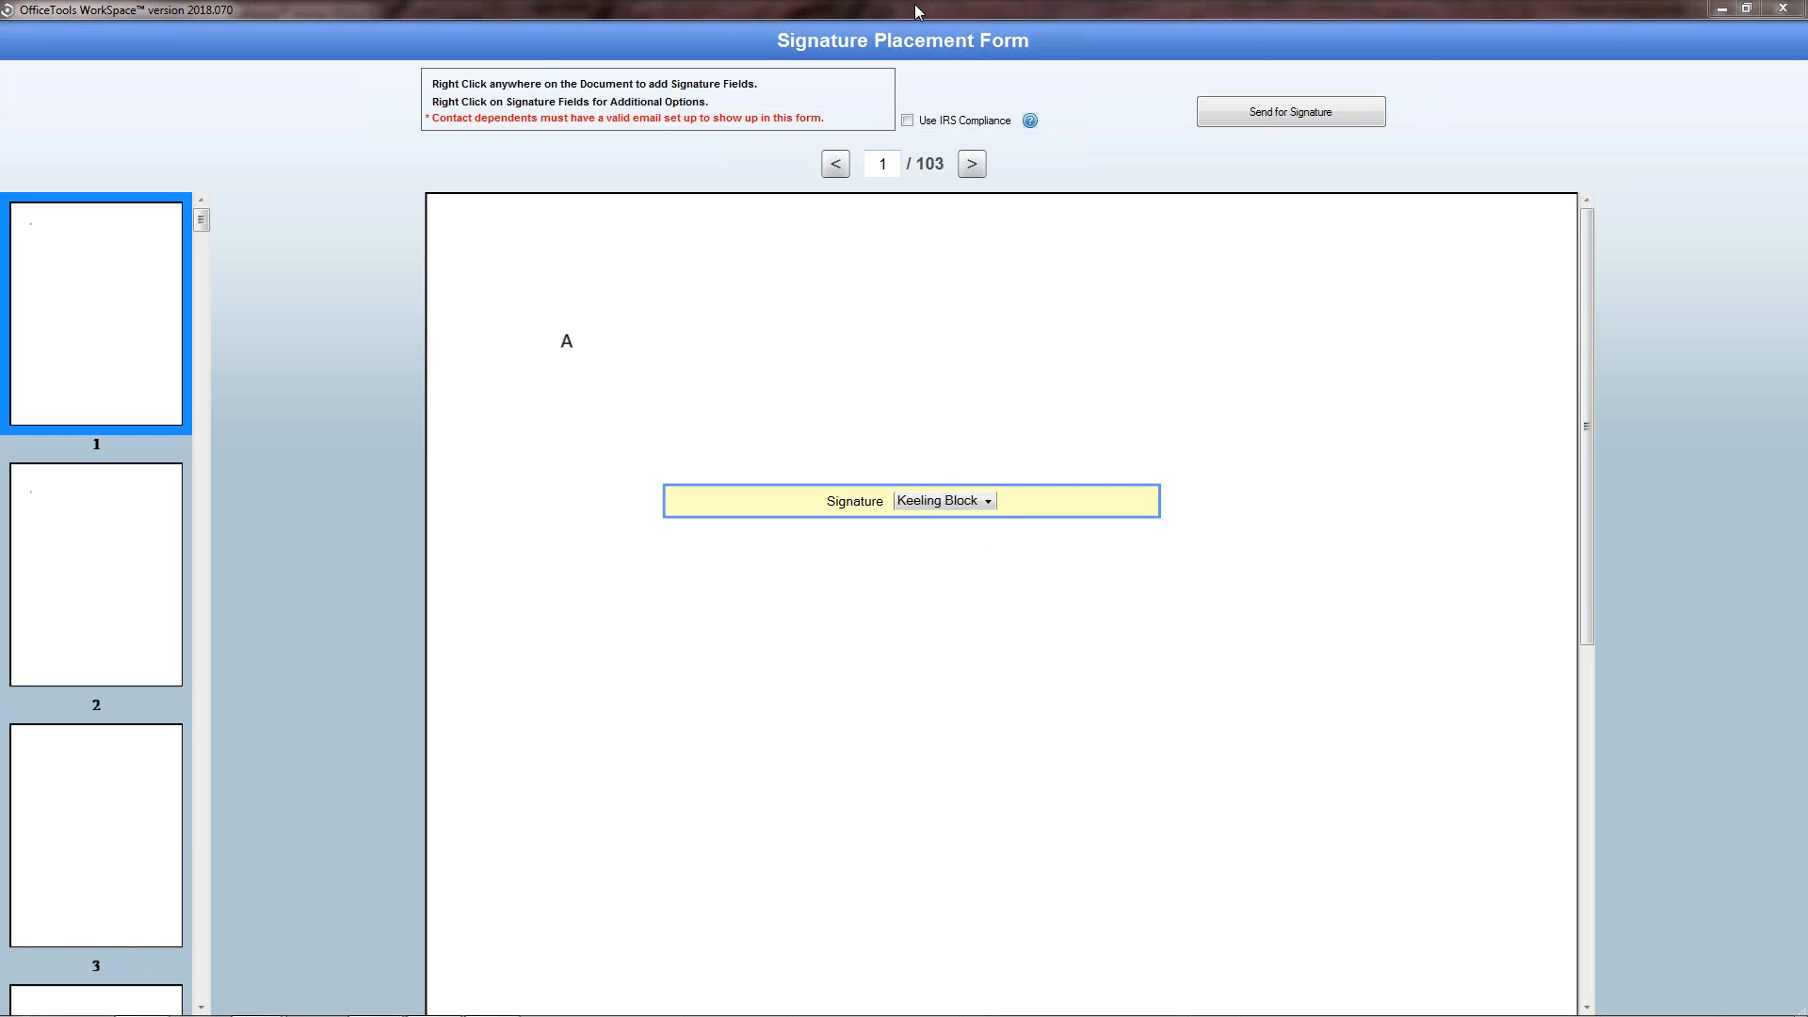
{"action": "double_click", "coordinate": [920, 10]}
{"action": "left_click", "coordinate": [245, 70]}
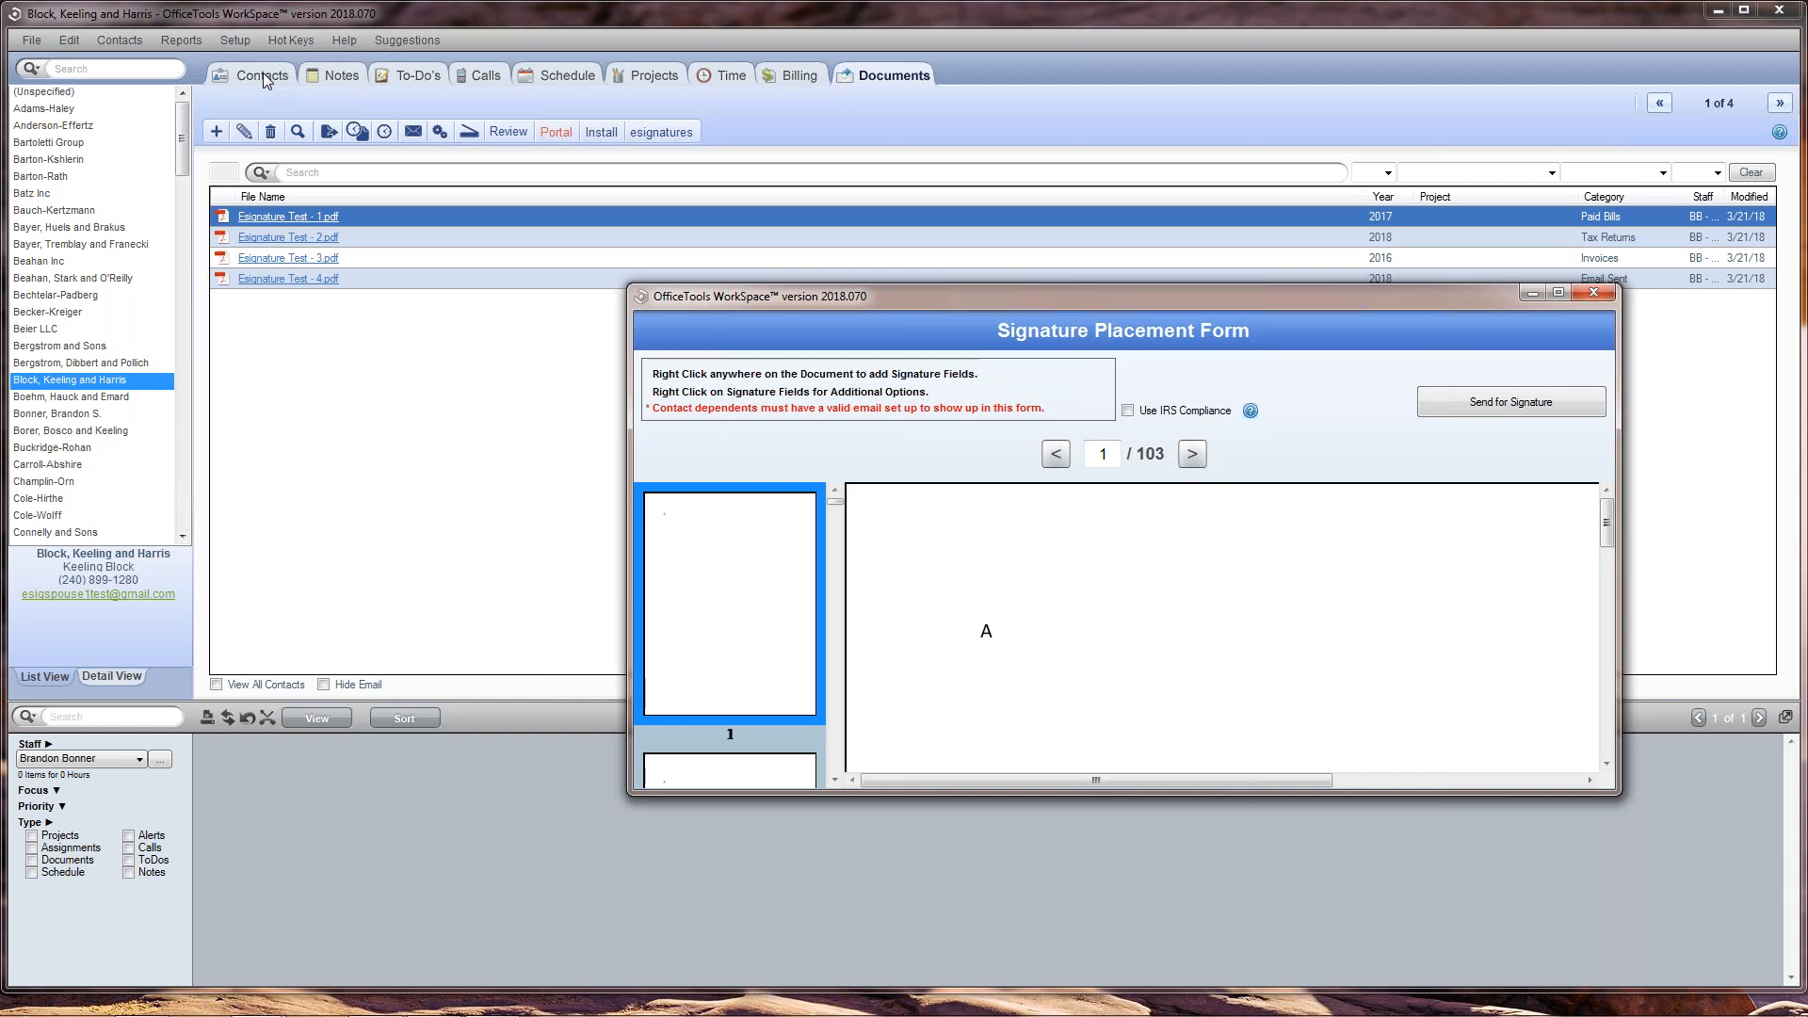
{"action": "double_click", "coordinate": [1141, 293]}
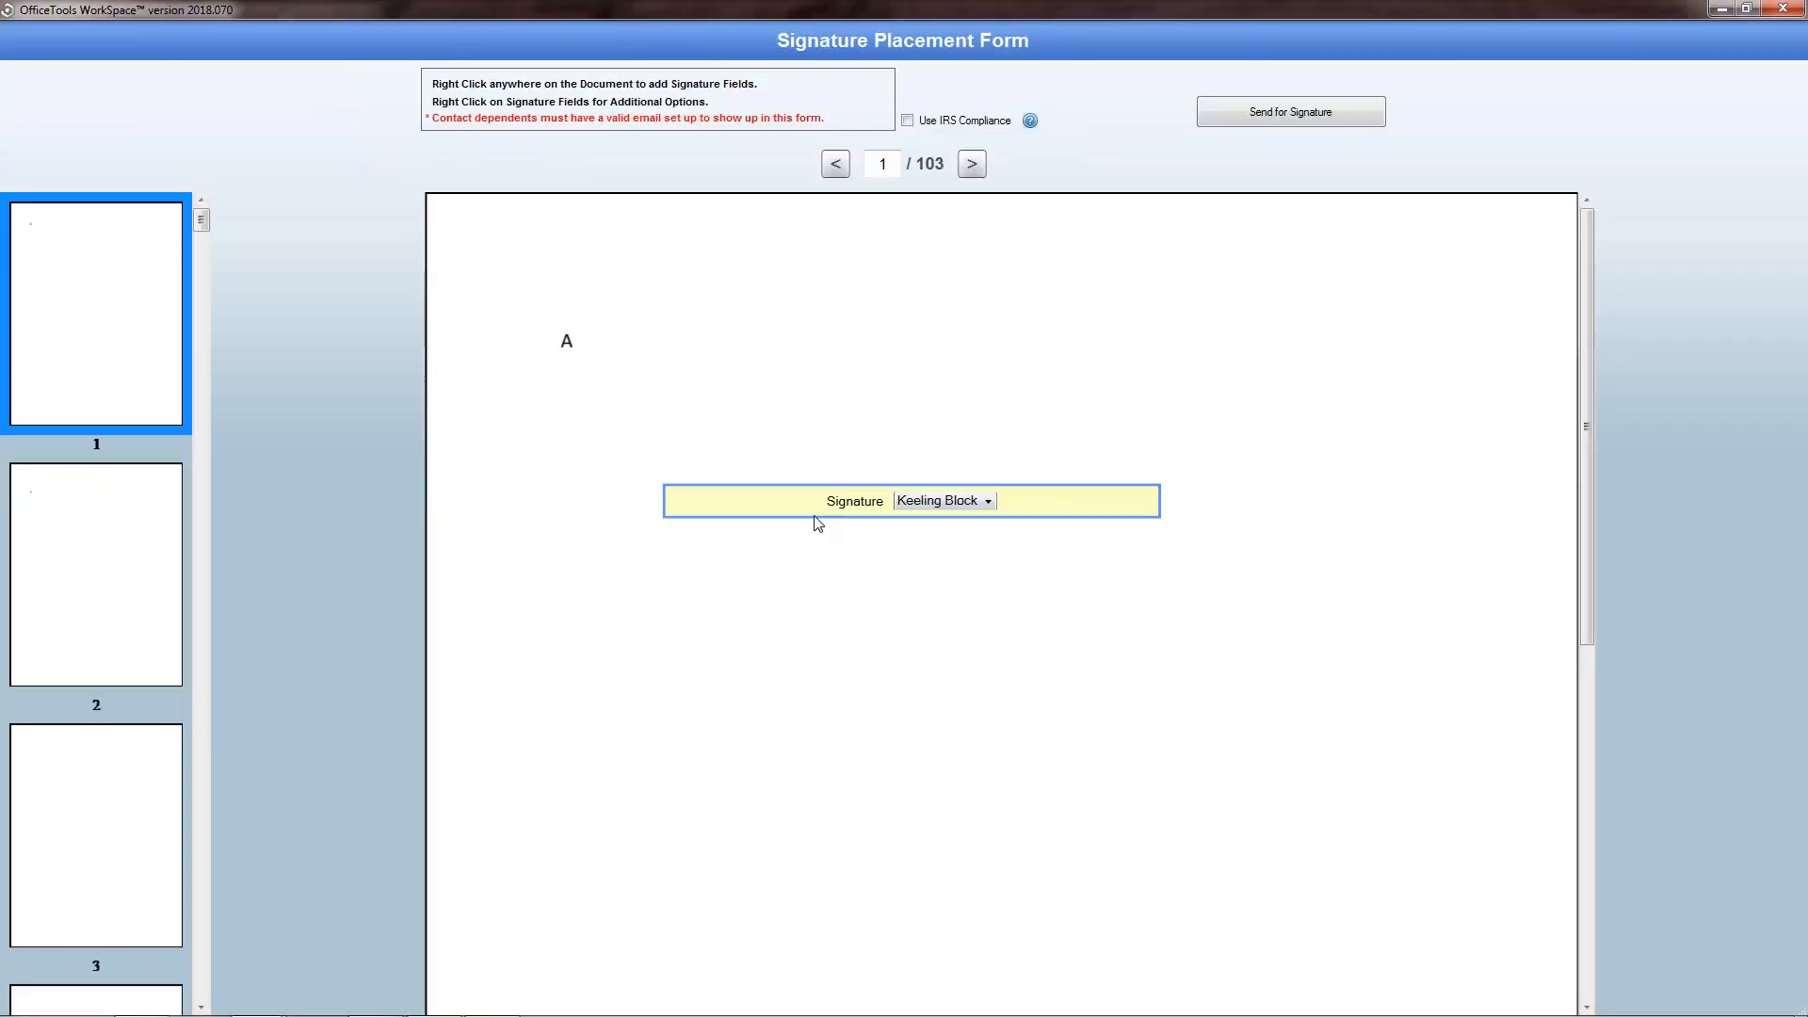
Step: Add a second signature field directly under the first, match its width, and assign it to the third signer listed
{"action": "right_click", "coordinate": [667, 544]}
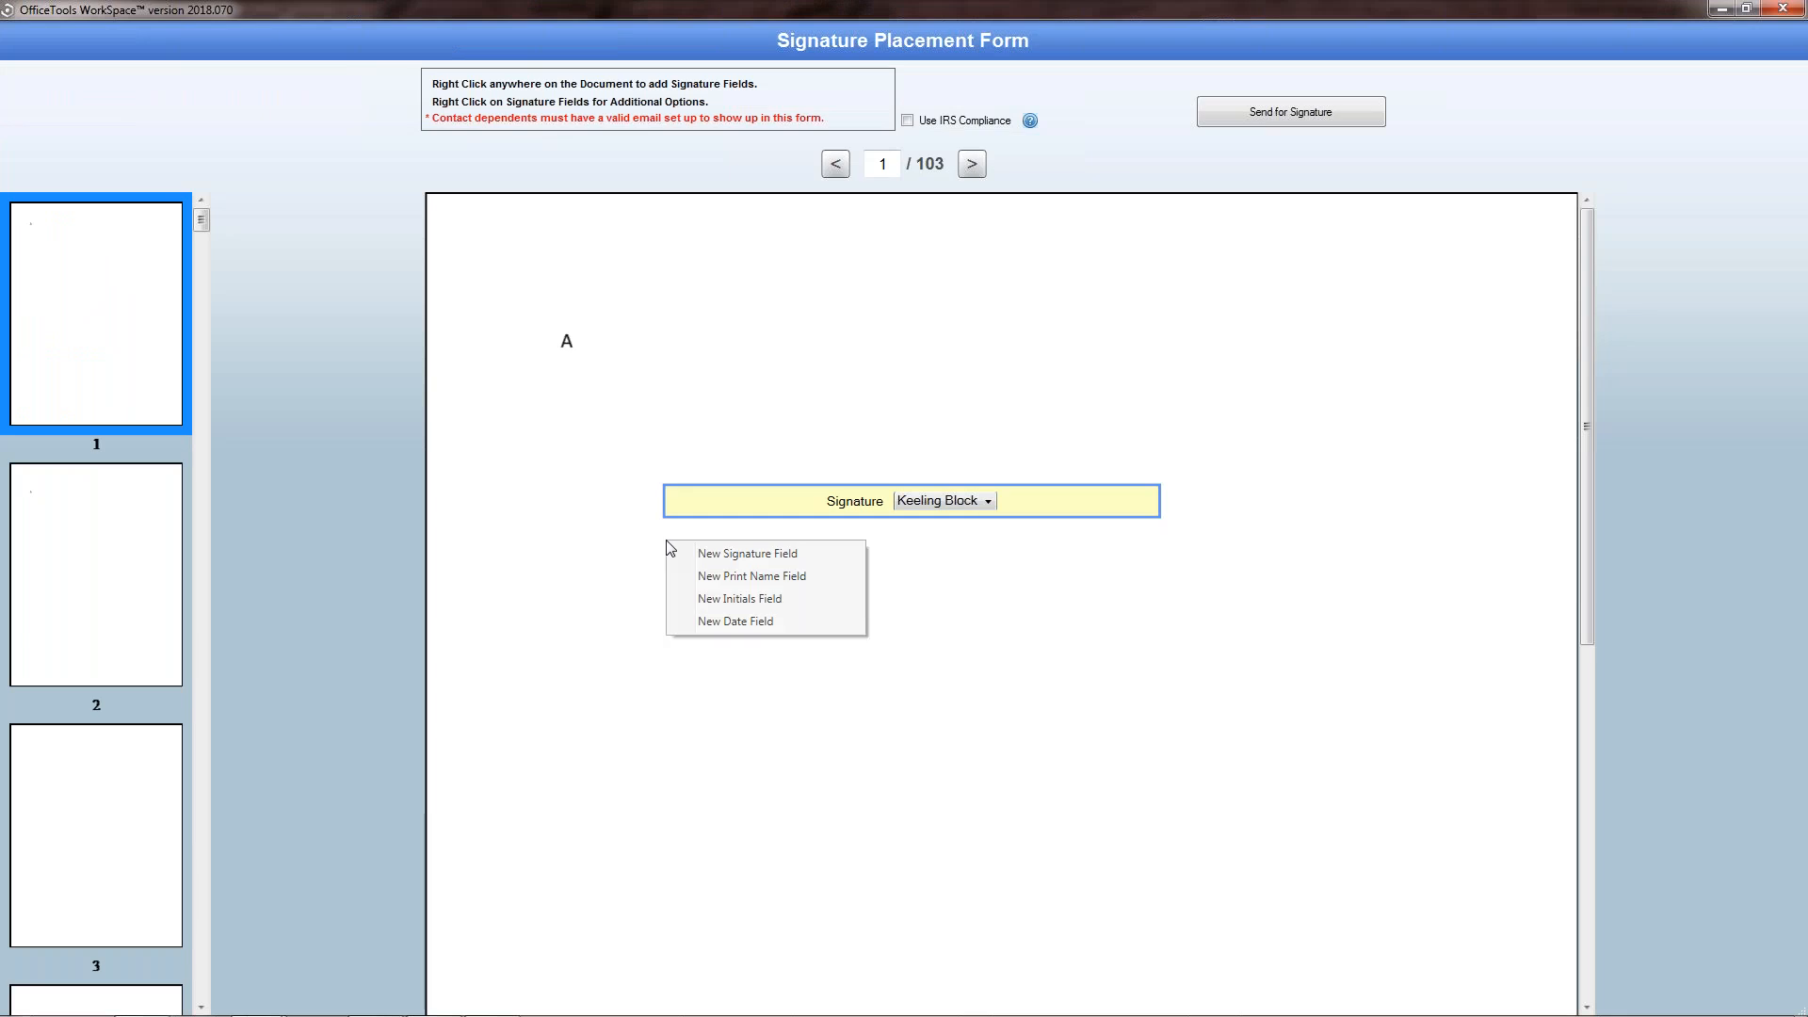
{"action": "left_click", "coordinate": [744, 554]}
{"action": "left_click_drag", "start_coordinate": [636, 546], "coordinate": [726, 552]}
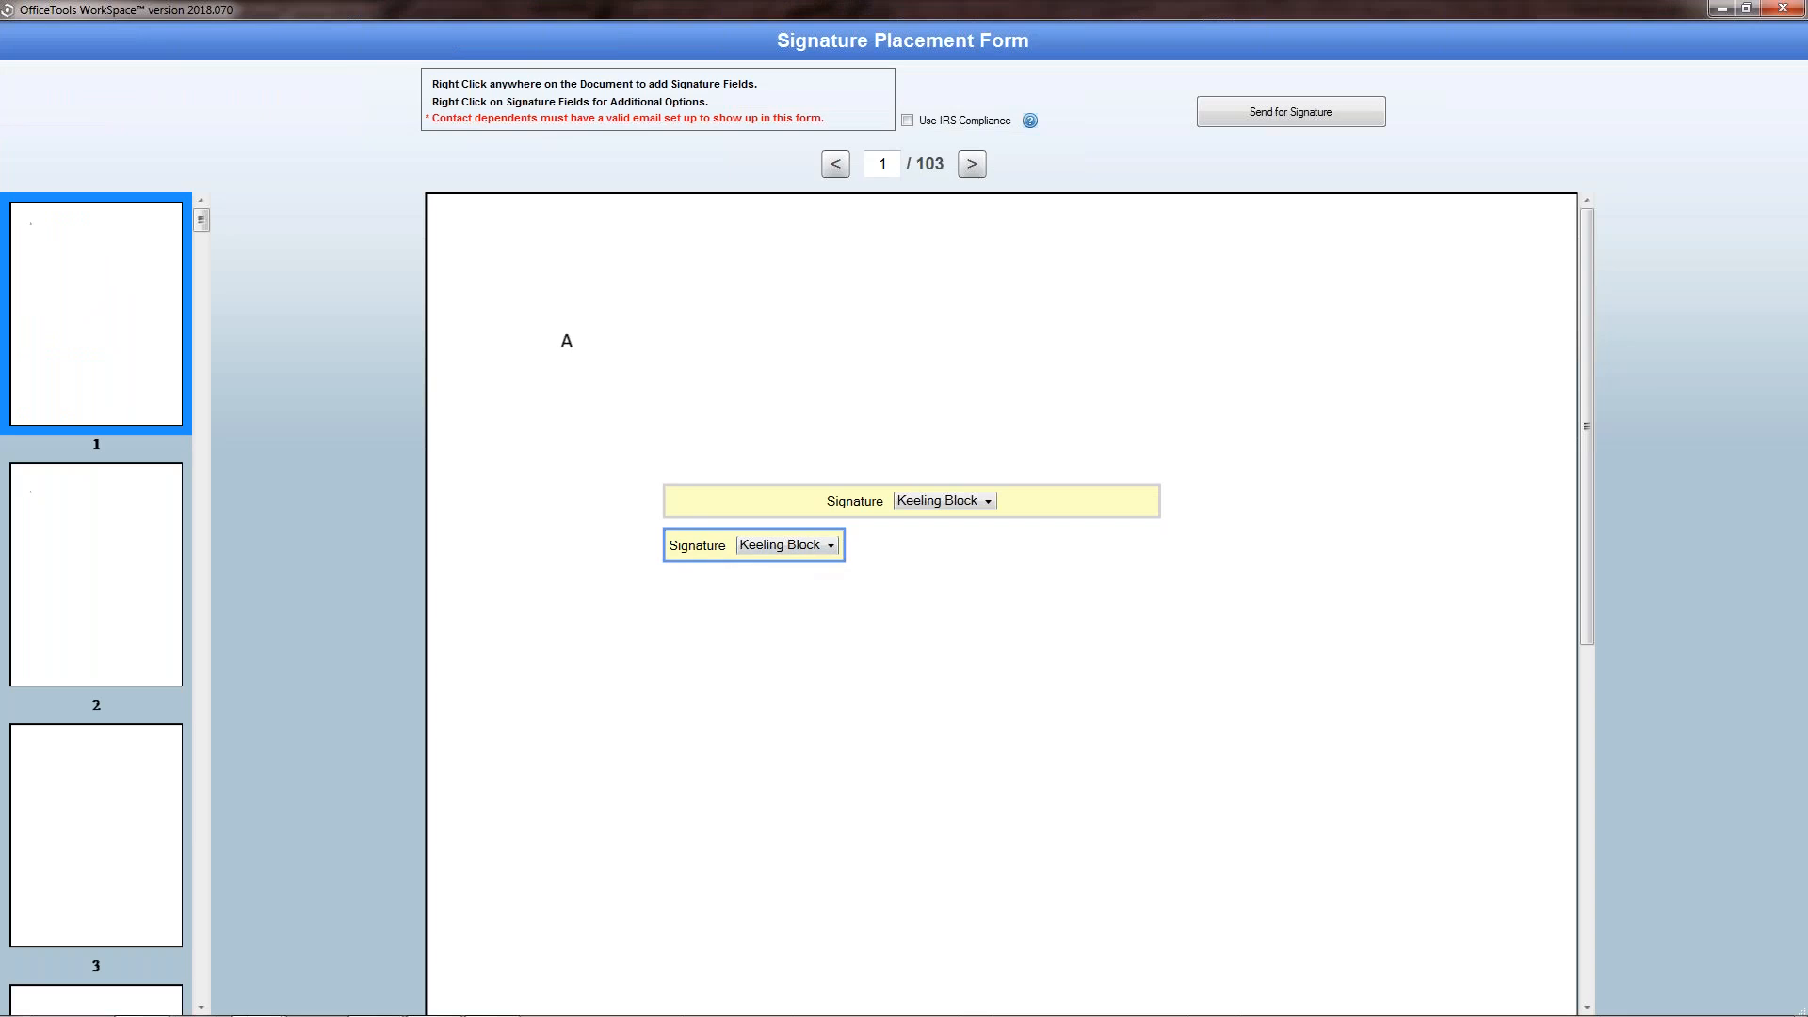
{"action": "left_click_drag", "start_coordinate": [844, 546], "coordinate": [1193, 581]}
{"action": "left_click_drag", "start_coordinate": [1168, 581], "coordinate": [1161, 581]}
{"action": "left_click", "coordinate": [899, 548]}
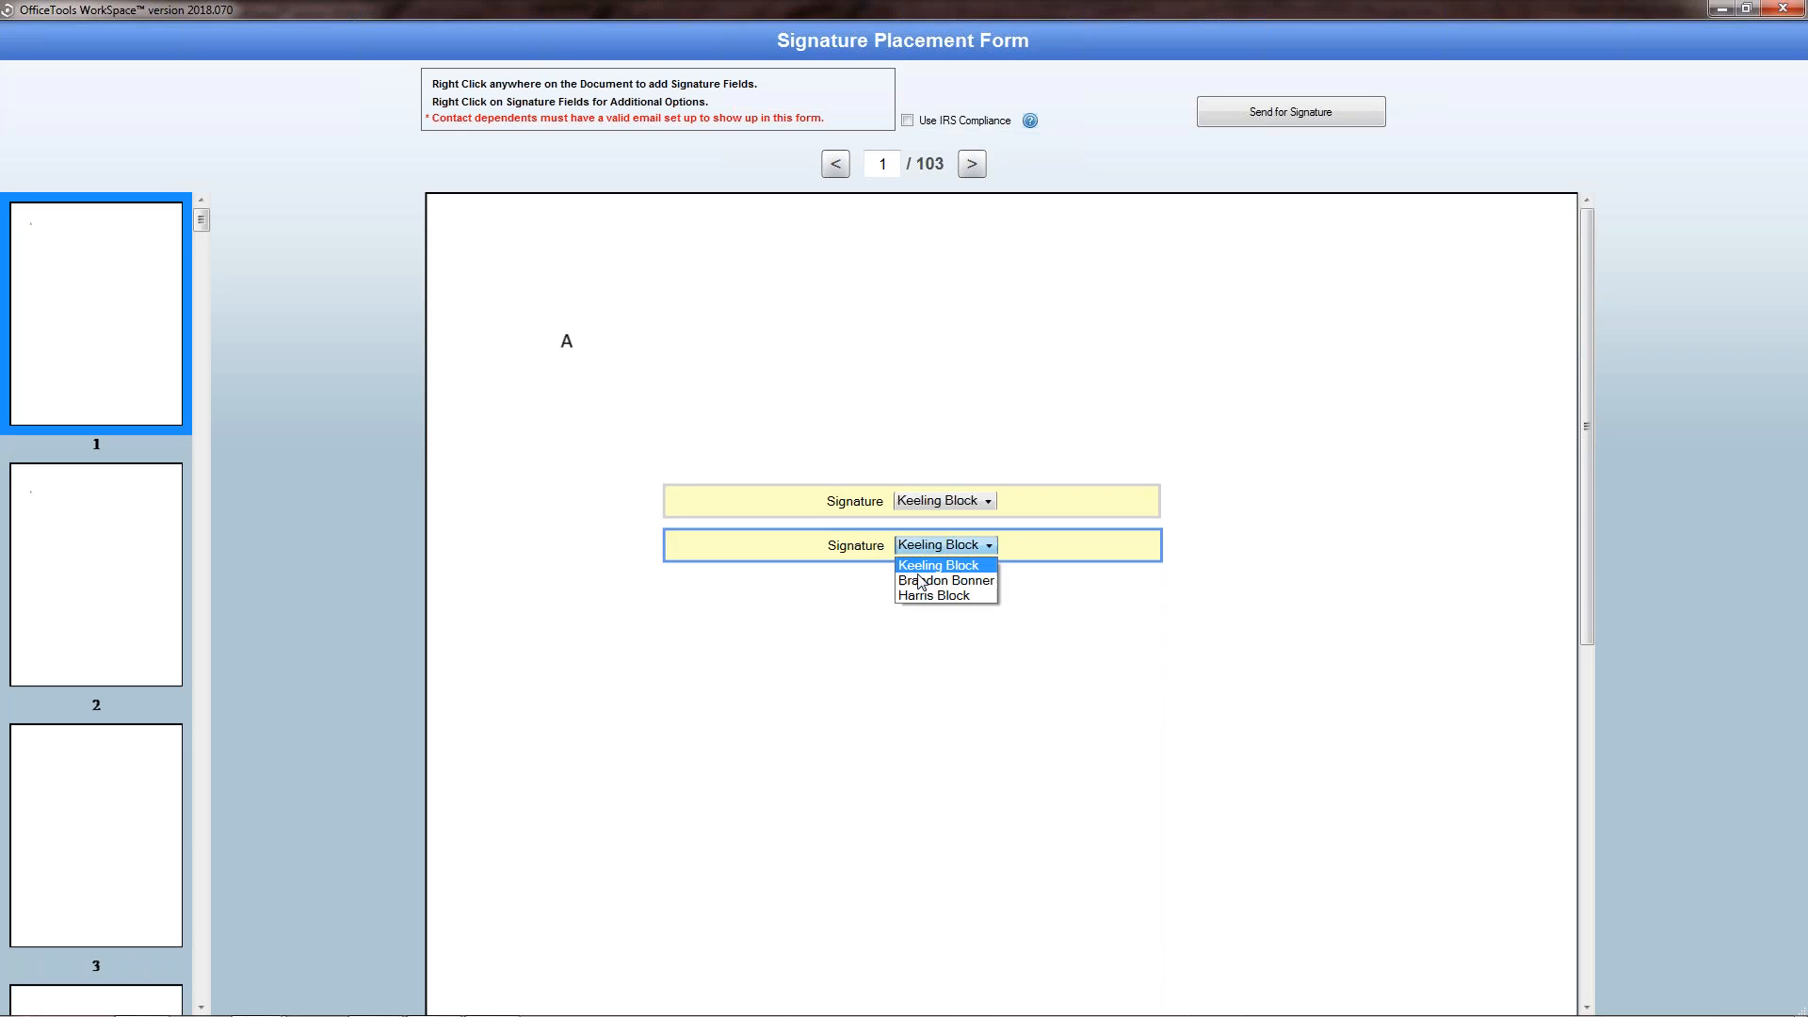
{"action": "left_click", "coordinate": [934, 595]}
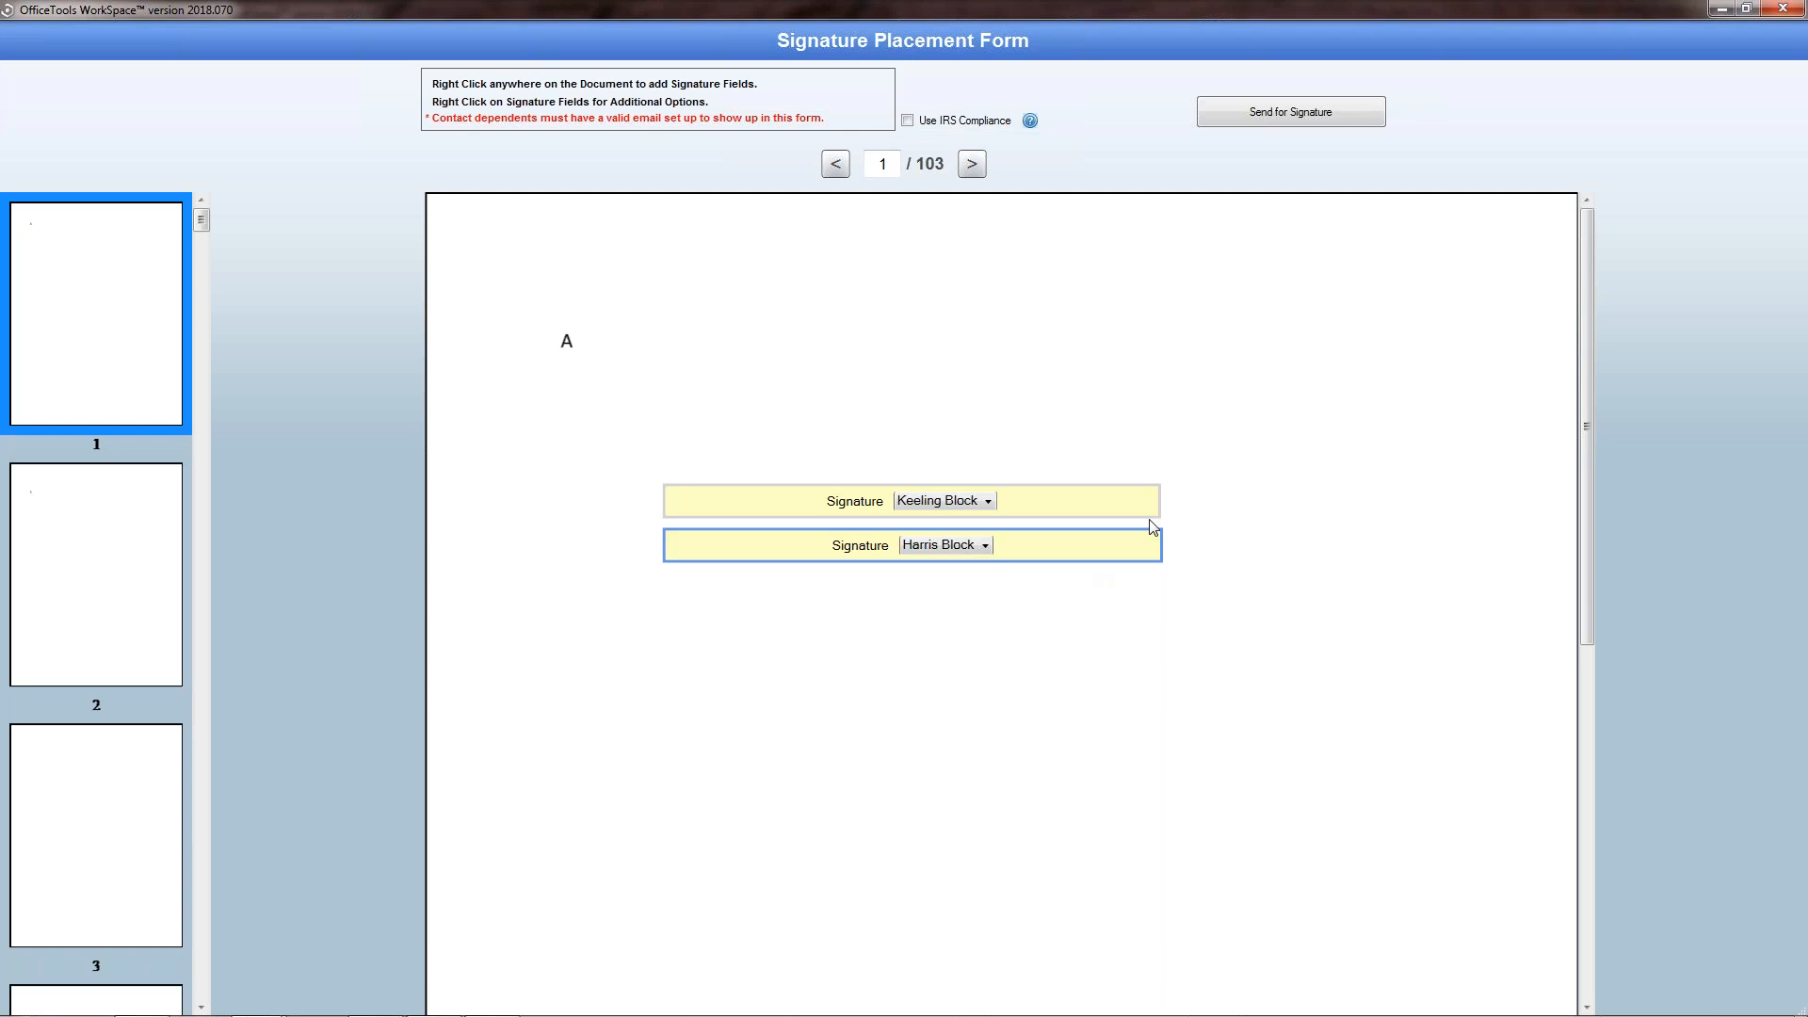
Step: Add a date field just to the right of the upper signature field on page 1
{"action": "right_click", "coordinate": [1194, 495]}
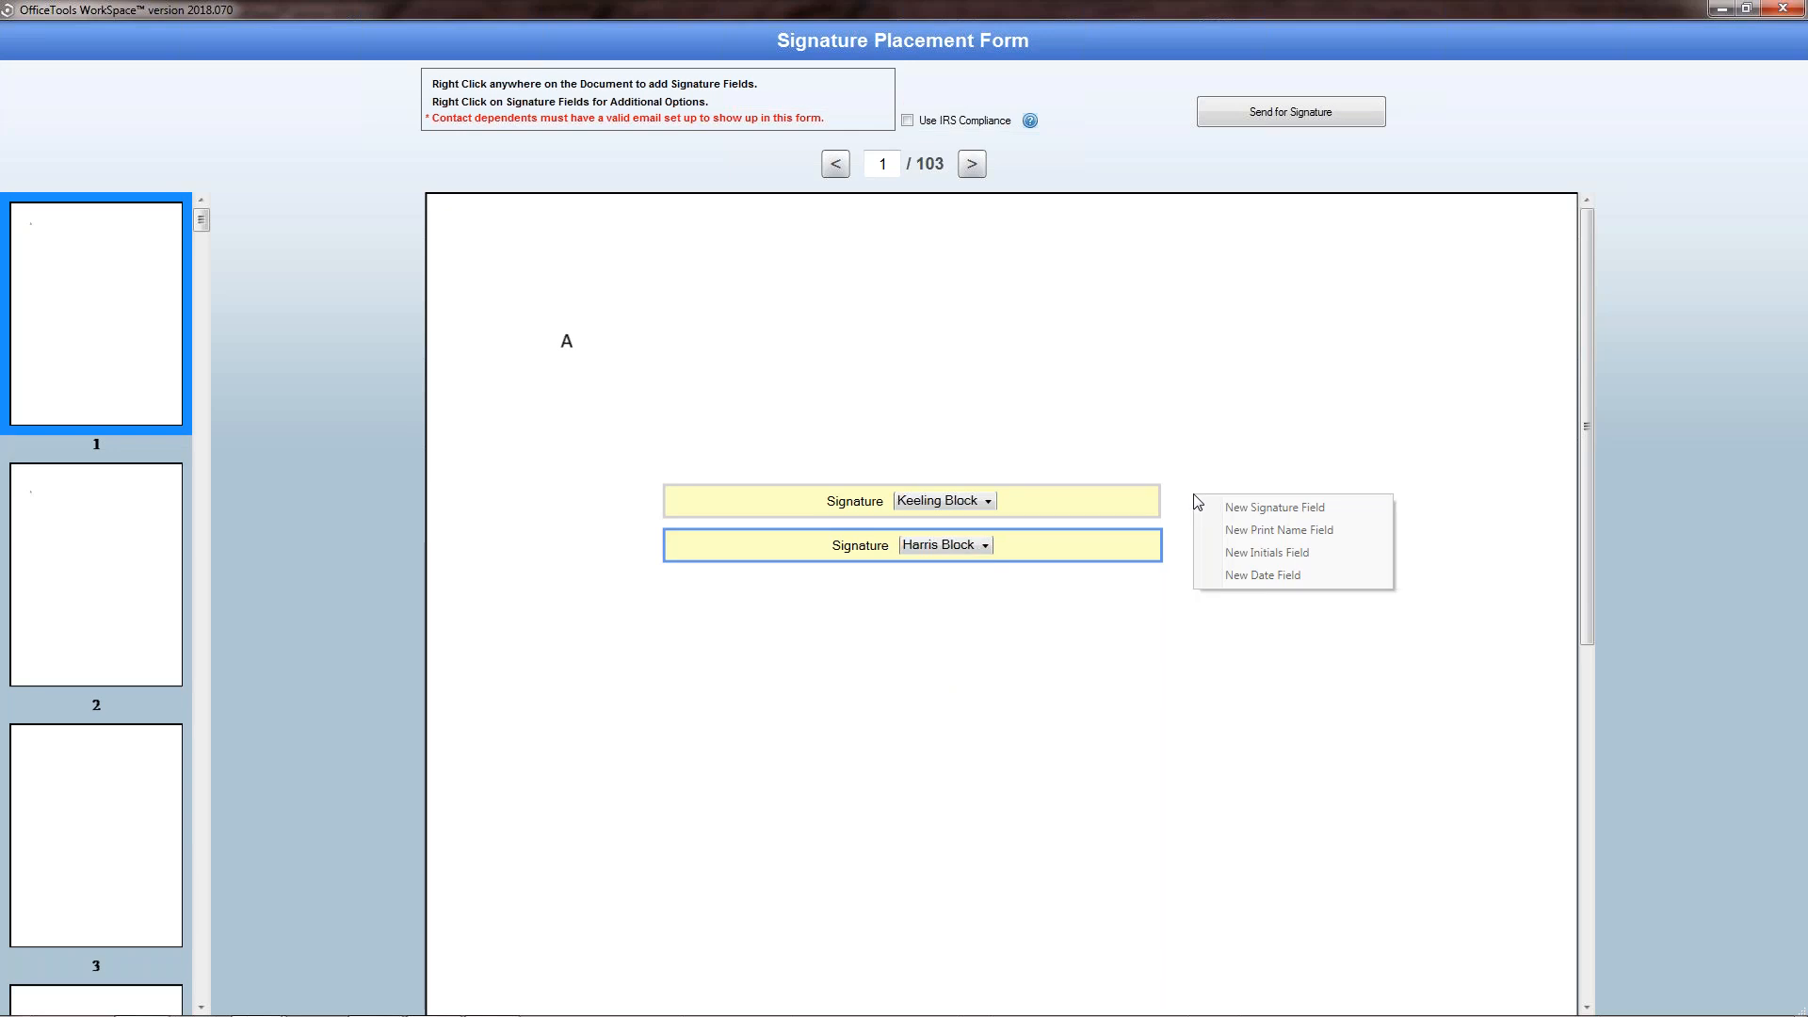
{"action": "left_click", "coordinate": [1271, 576]}
{"action": "left_click_drag", "start_coordinate": [1151, 506], "coordinate": [1197, 510]}
Step: Add a date field beside the lower signature field, assign it to the third signer listed, and line up both date fields with their signatures
{"action": "right_click", "coordinate": [1204, 553]}
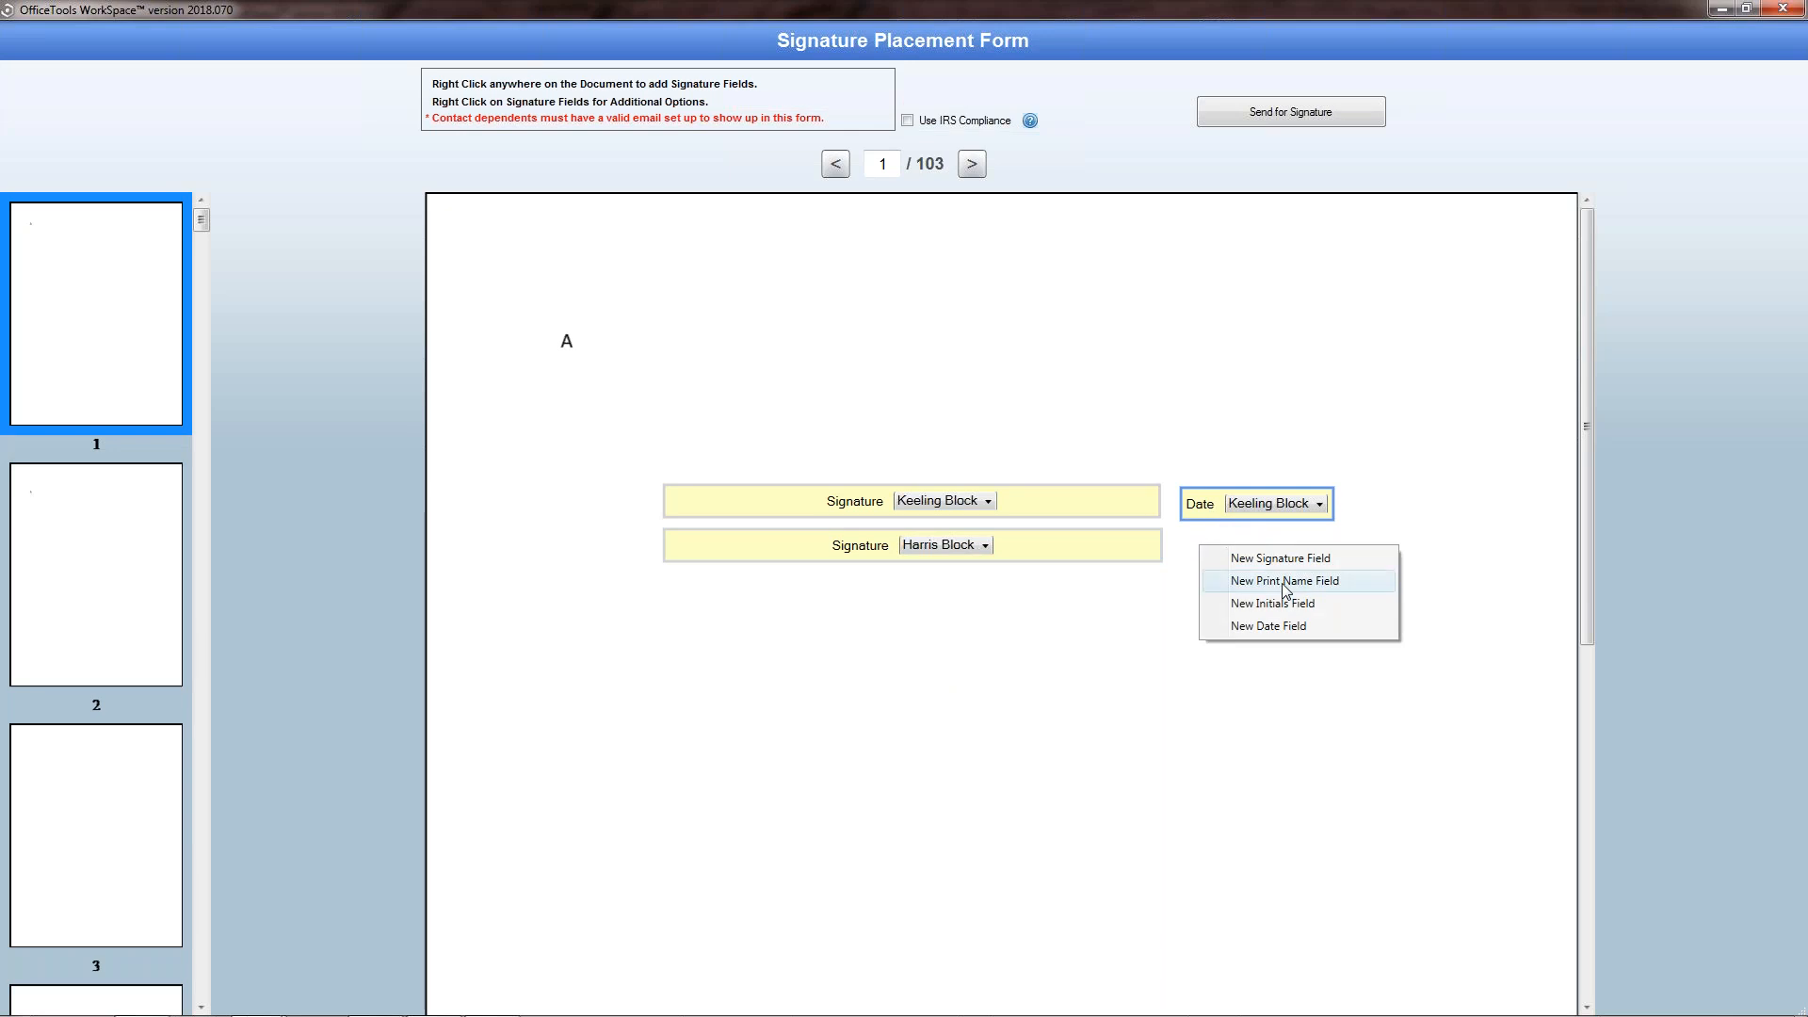
{"action": "left_click", "coordinate": [1290, 627]}
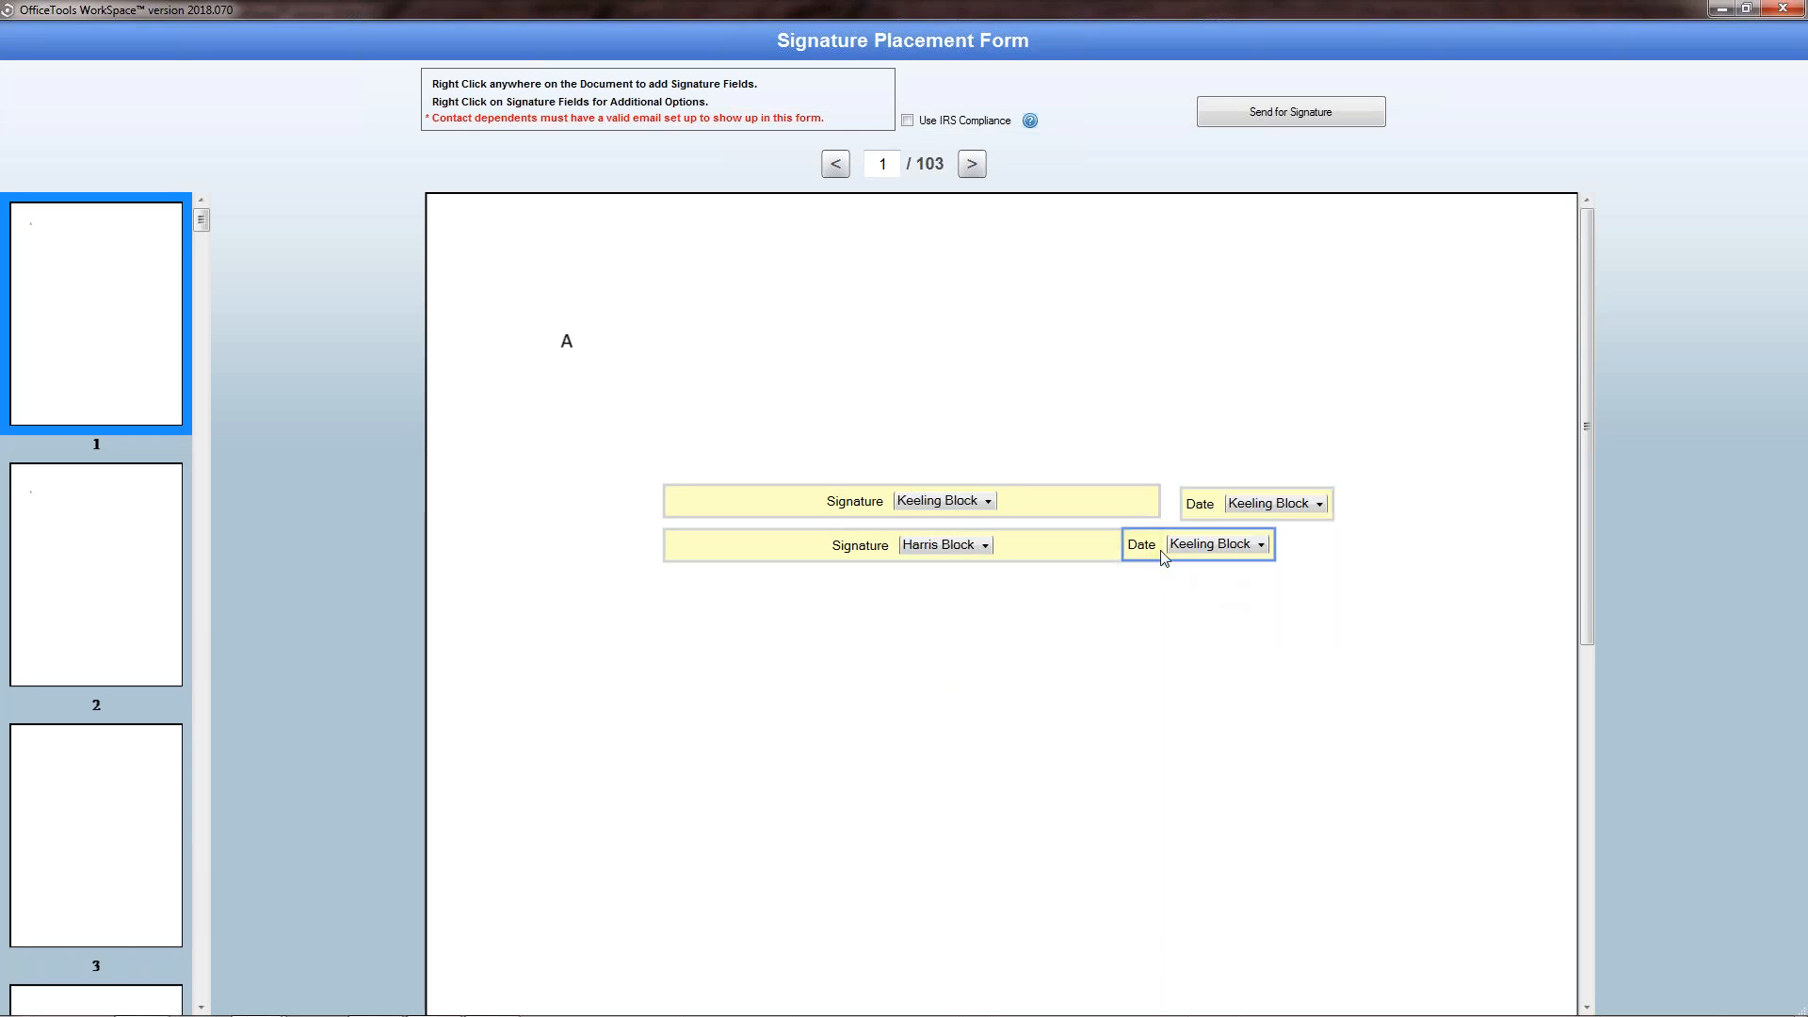
{"action": "left_click_drag", "start_coordinate": [1149, 549], "coordinate": [1205, 550]}
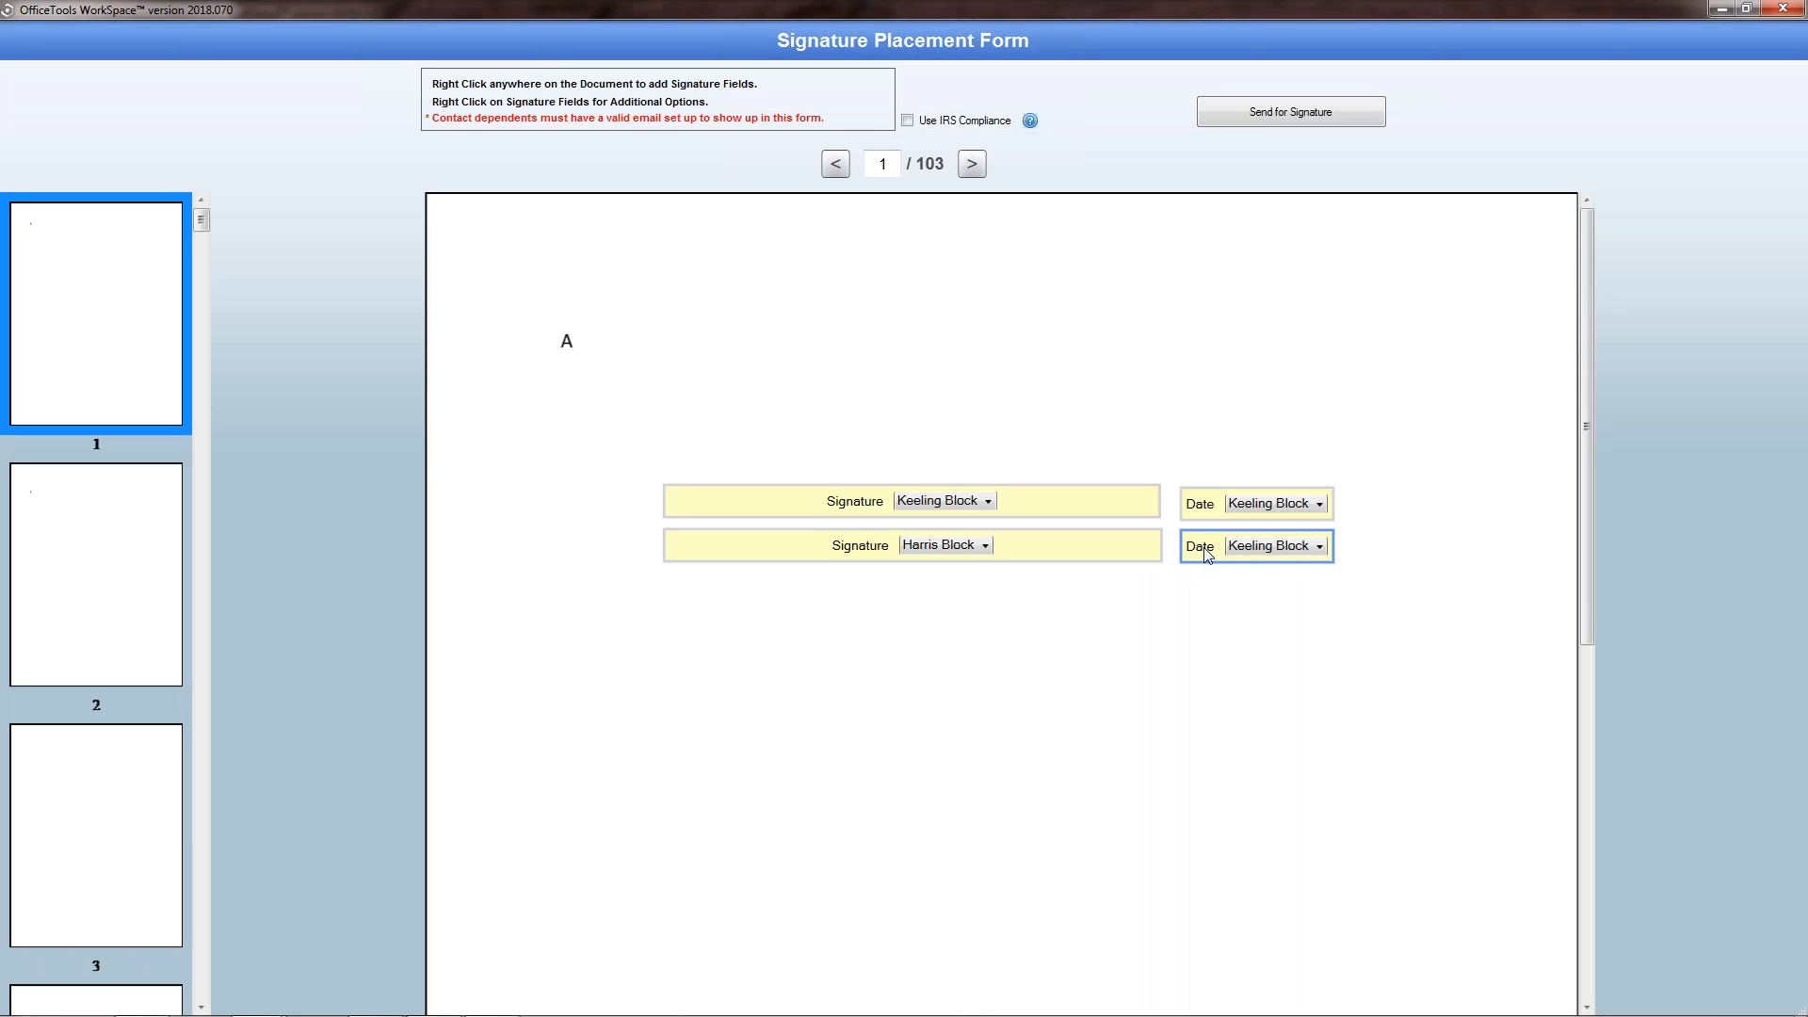
{"action": "left_click", "coordinate": [1253, 552]}
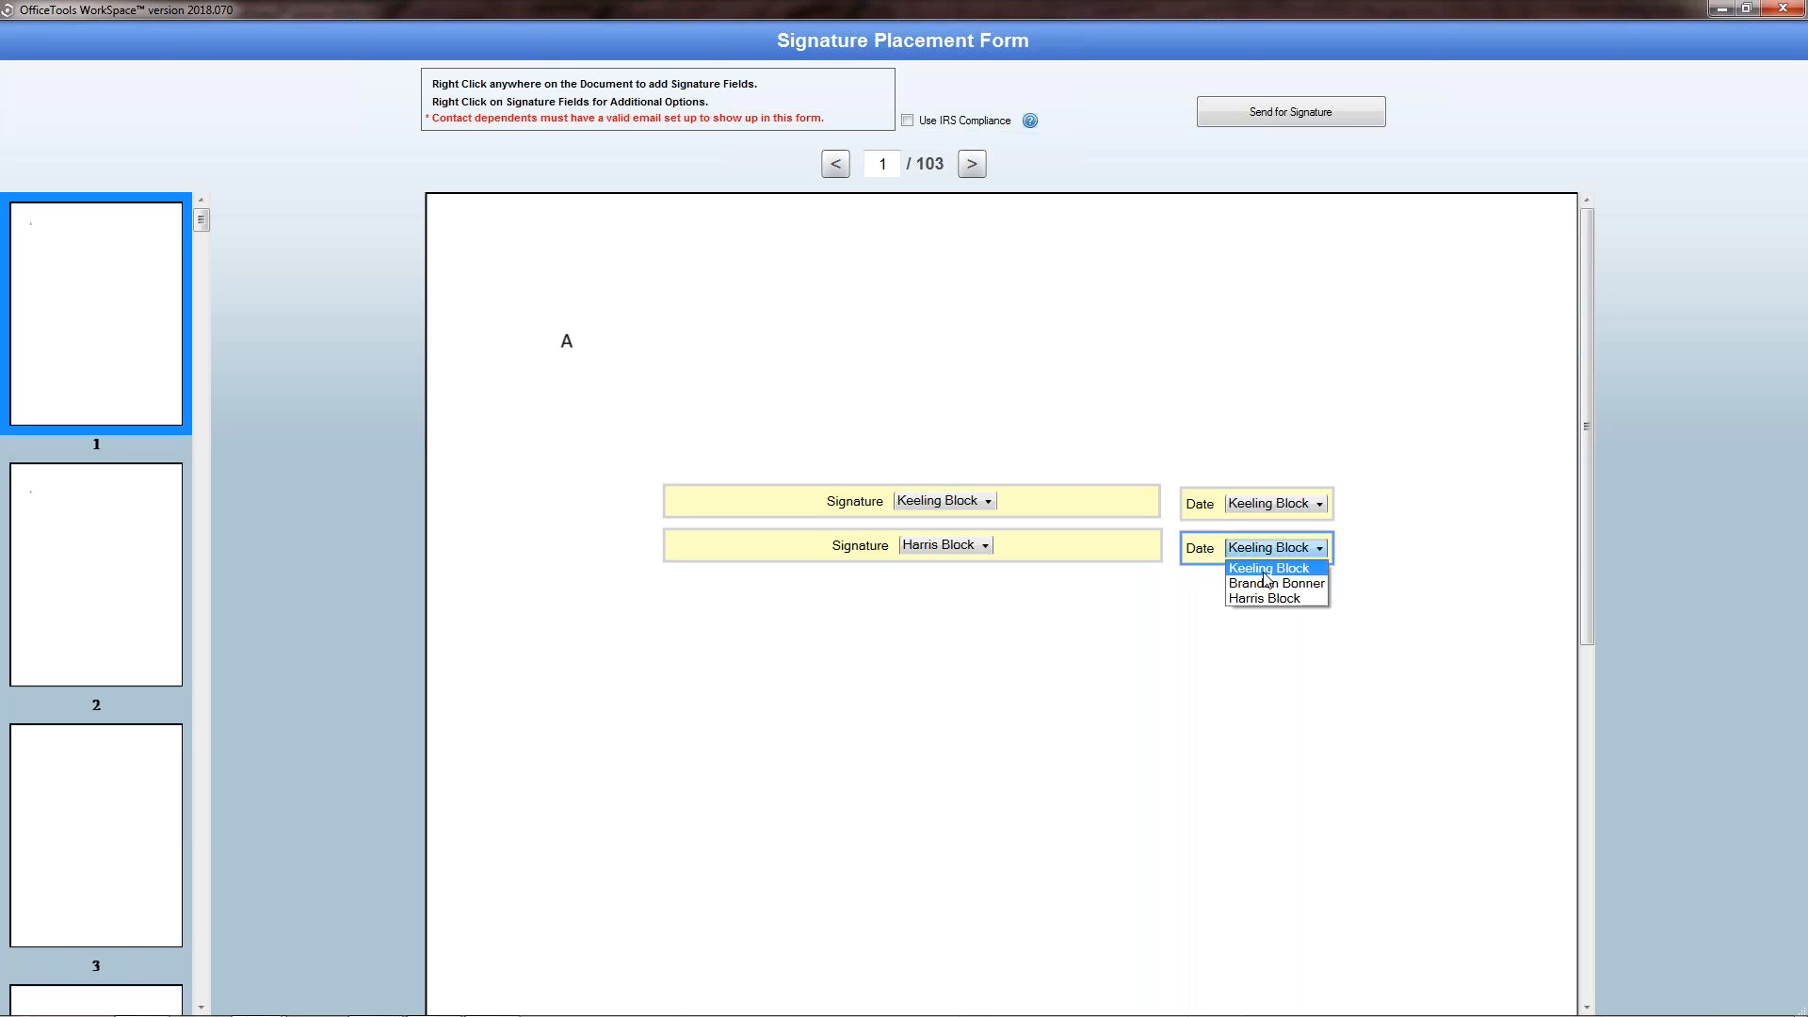
{"action": "left_click", "coordinate": [1271, 598]}
{"action": "left_click", "coordinate": [1200, 509]}
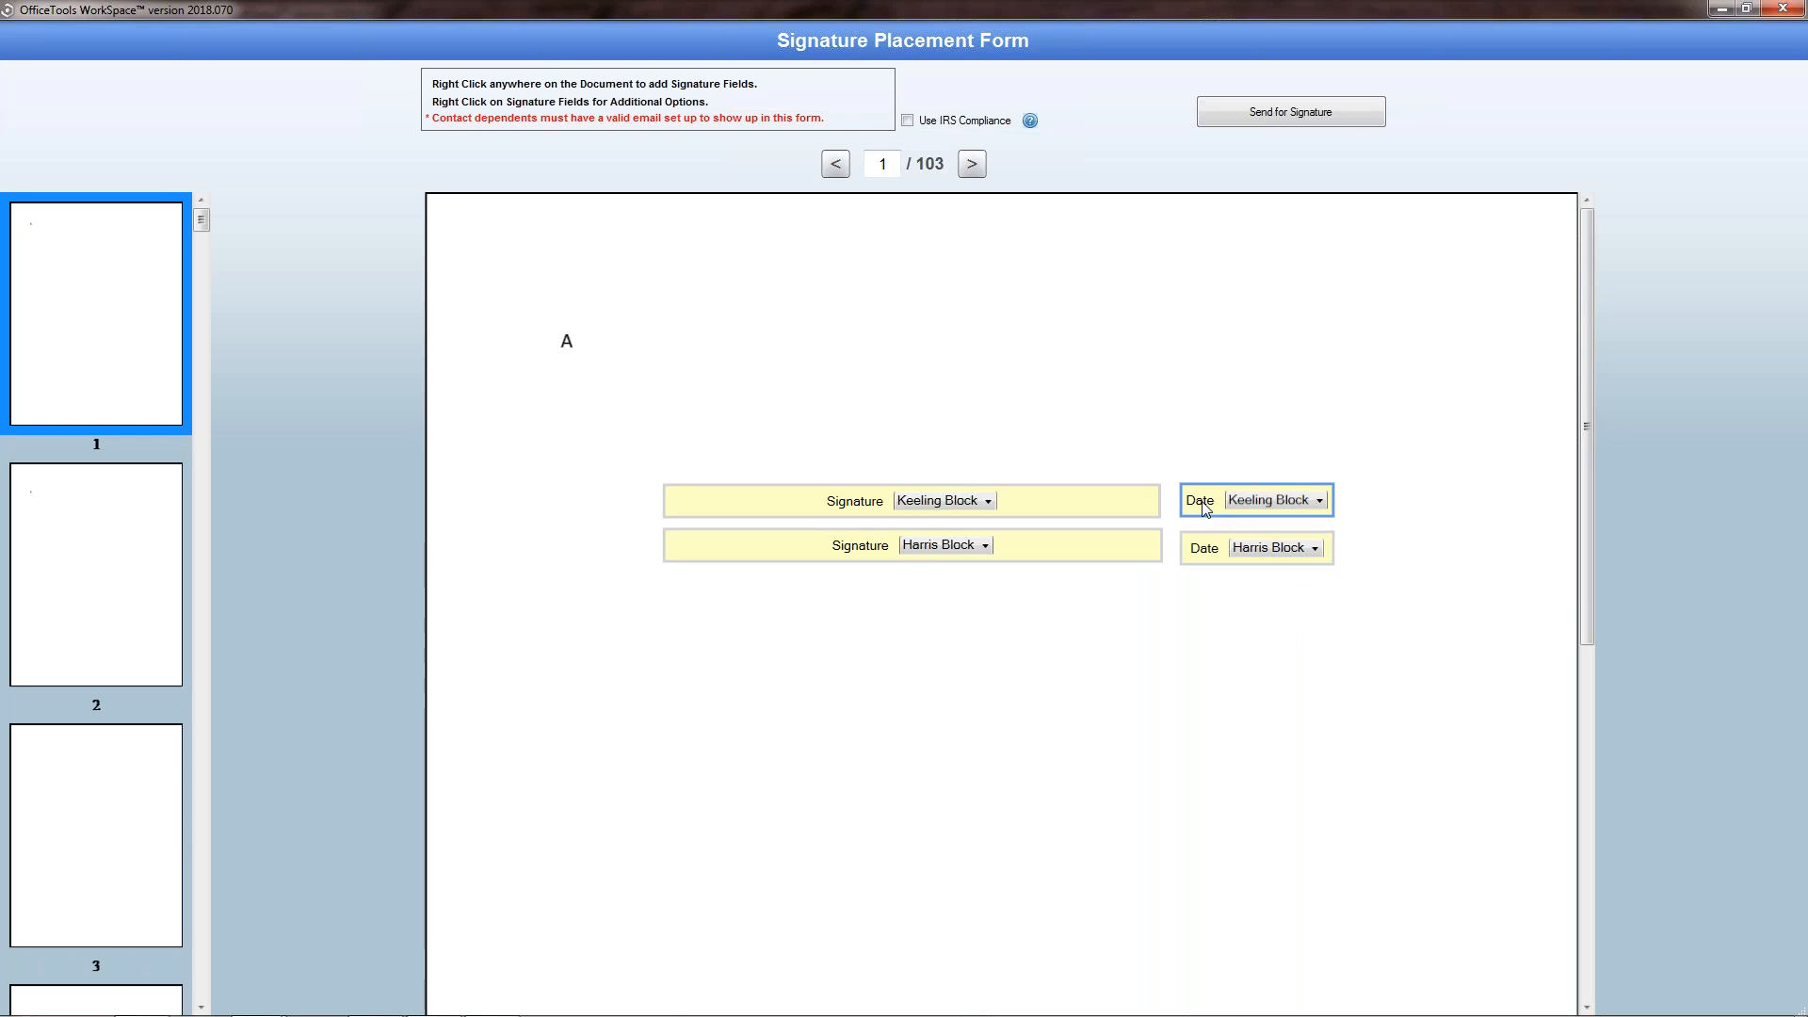
{"action": "left_click", "coordinate": [1215, 542]}
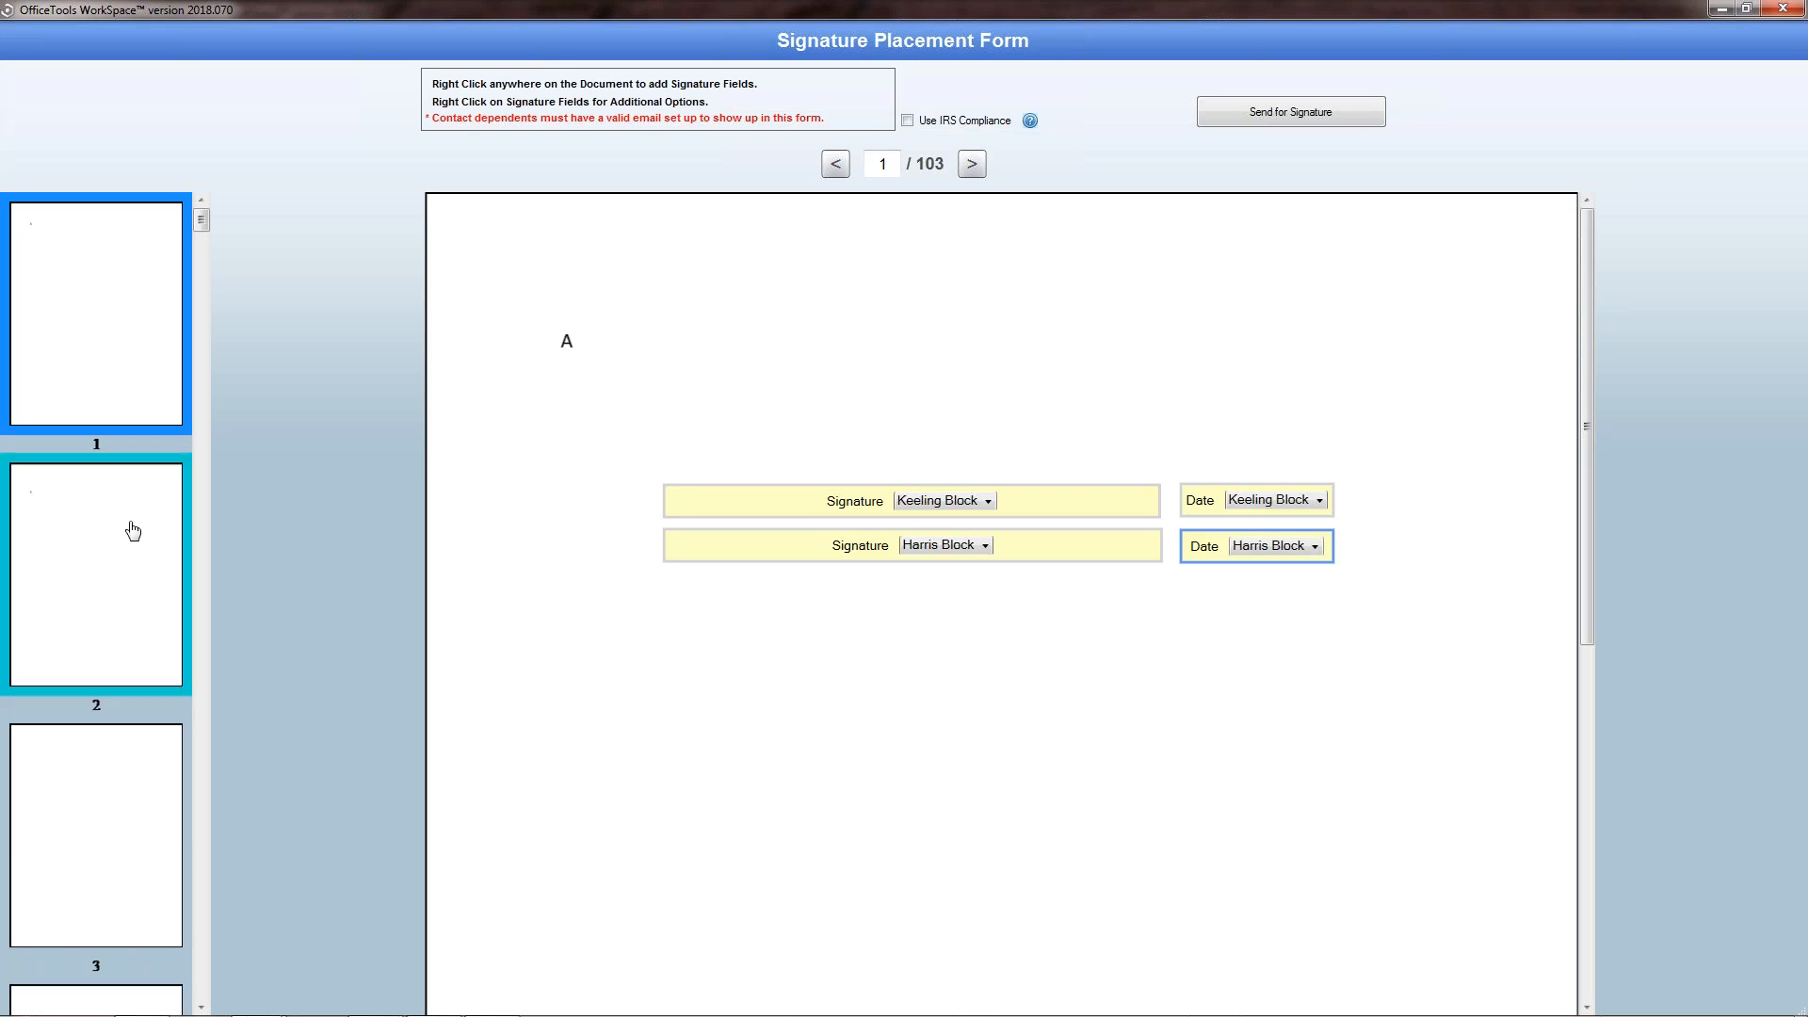
Step: Send the document with its placed fields out for signature and confirm the request
{"action": "right_click", "coordinate": [667, 700]}
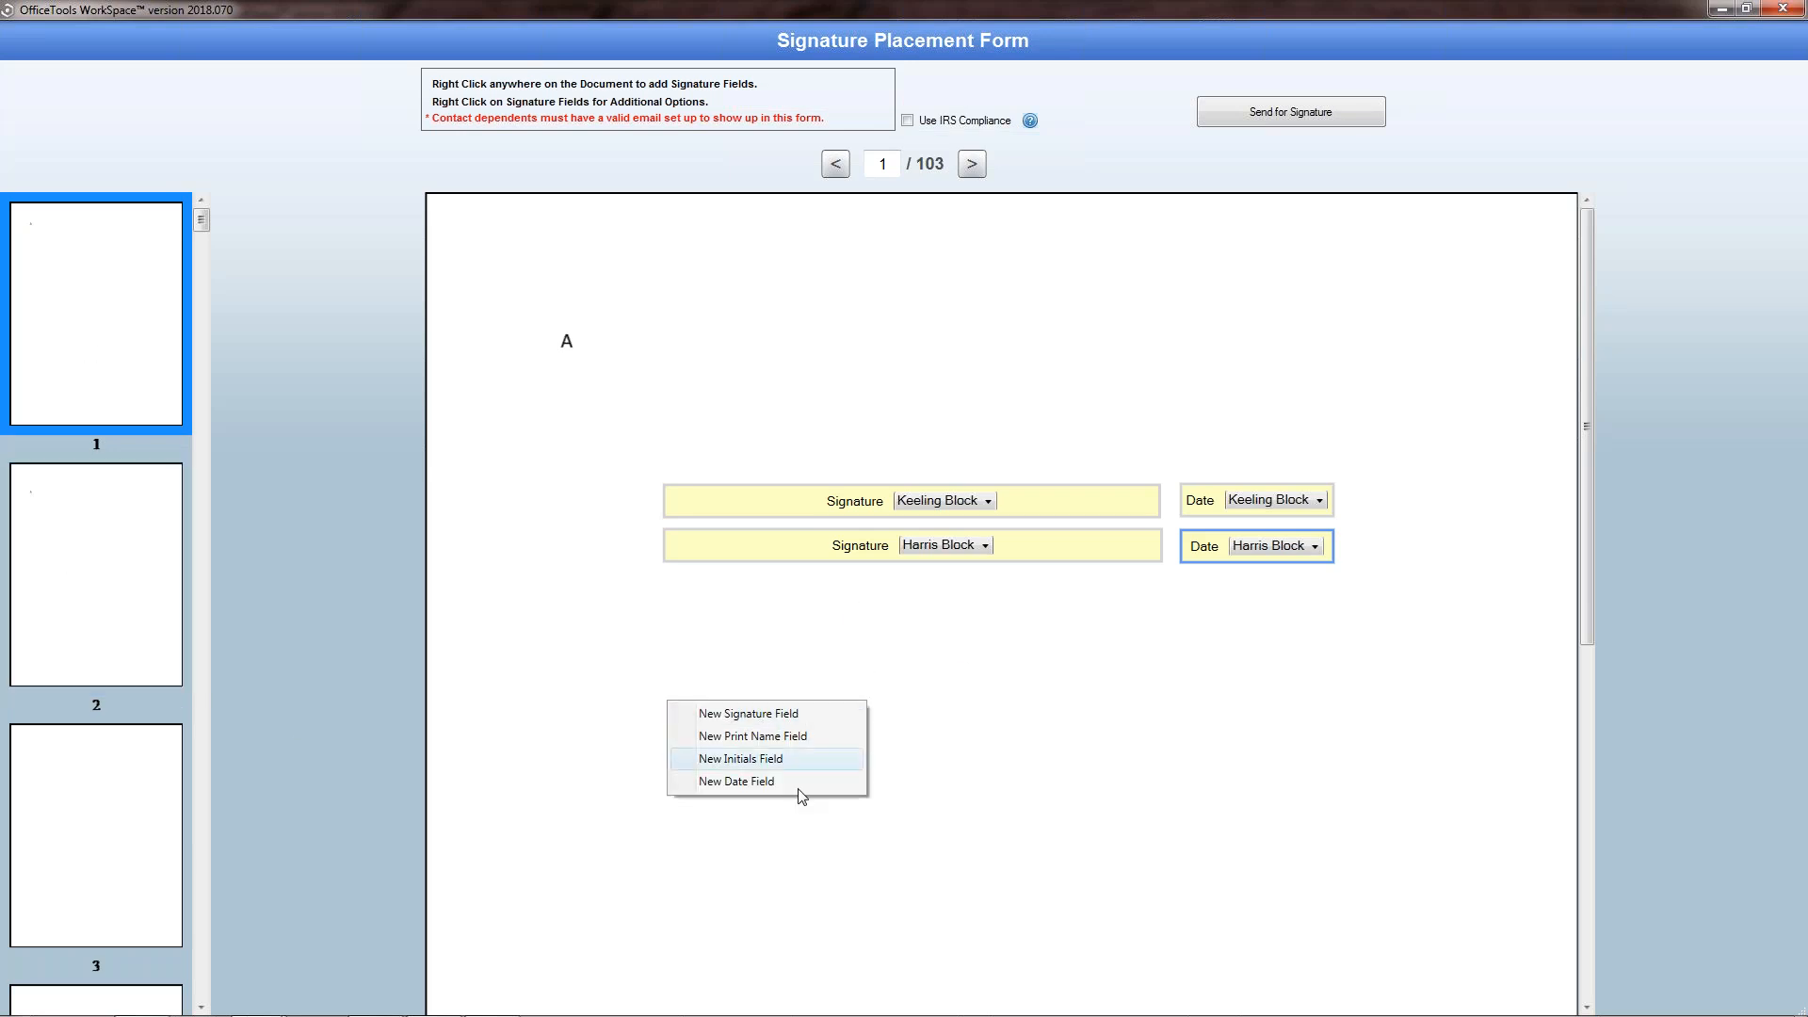
{"action": "left_click", "coordinate": [953, 800]}
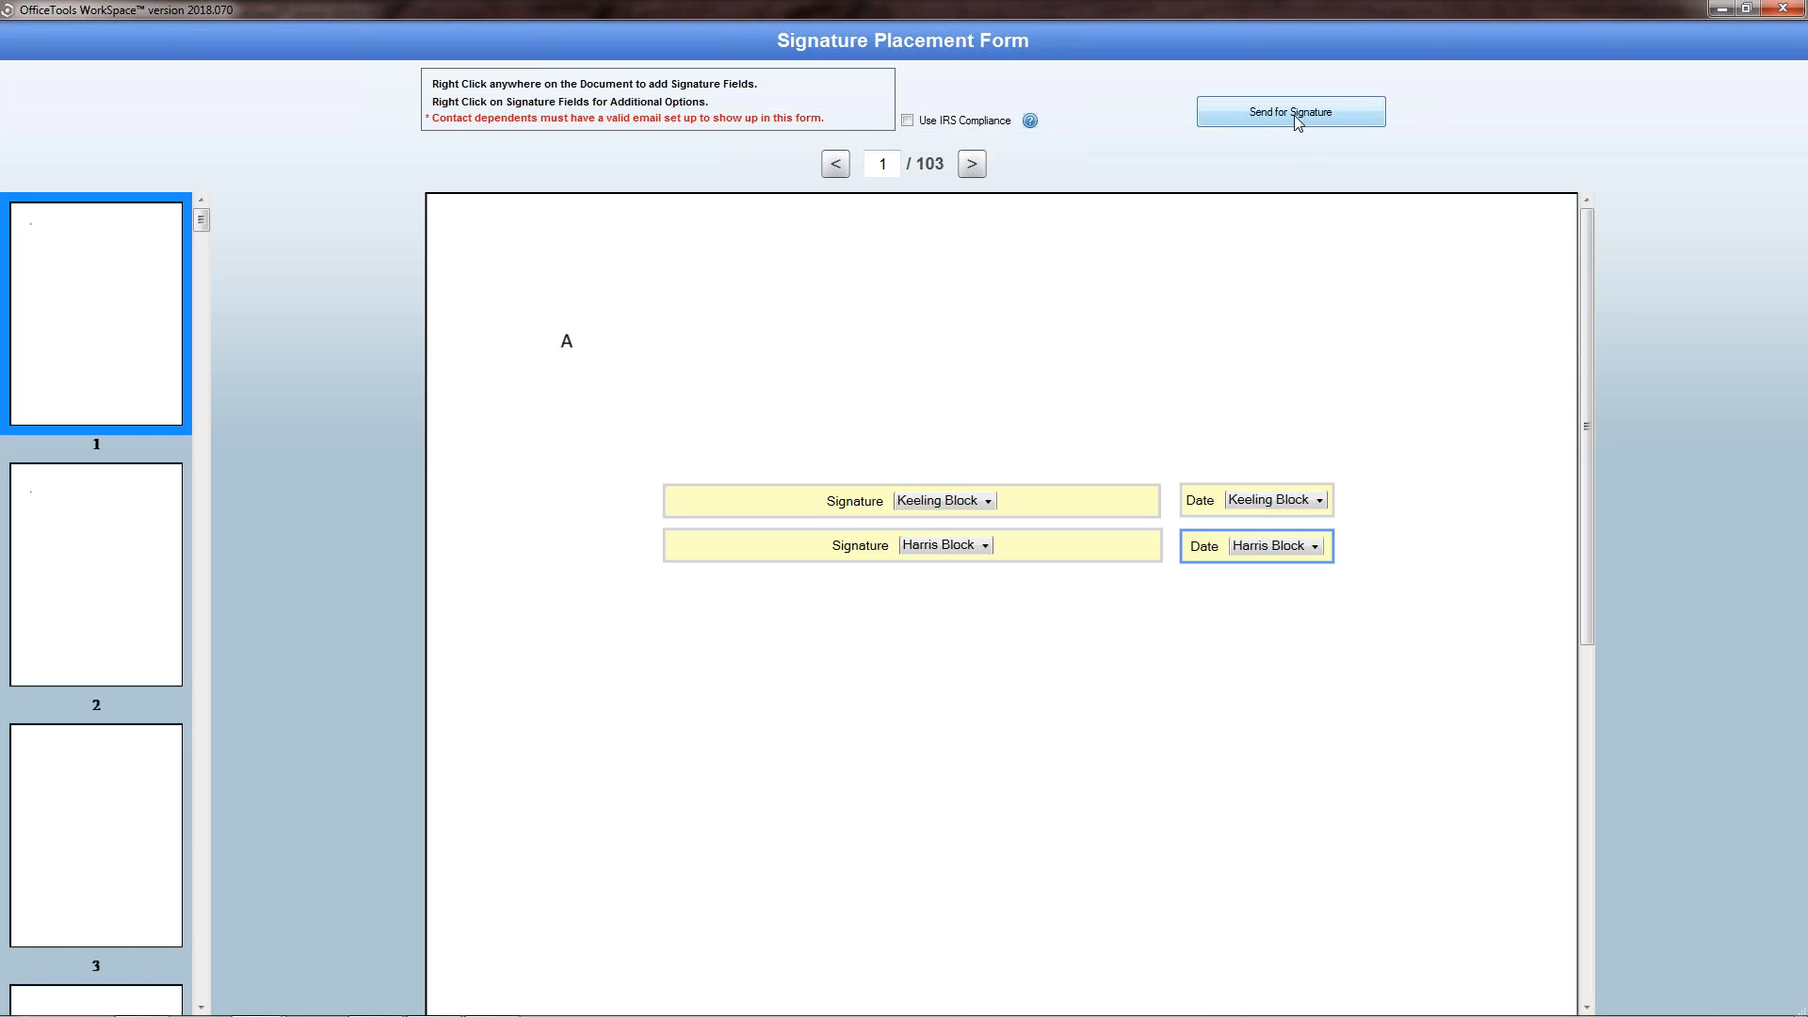
{"action": "mouse_move", "coordinate": [1028, 125]}
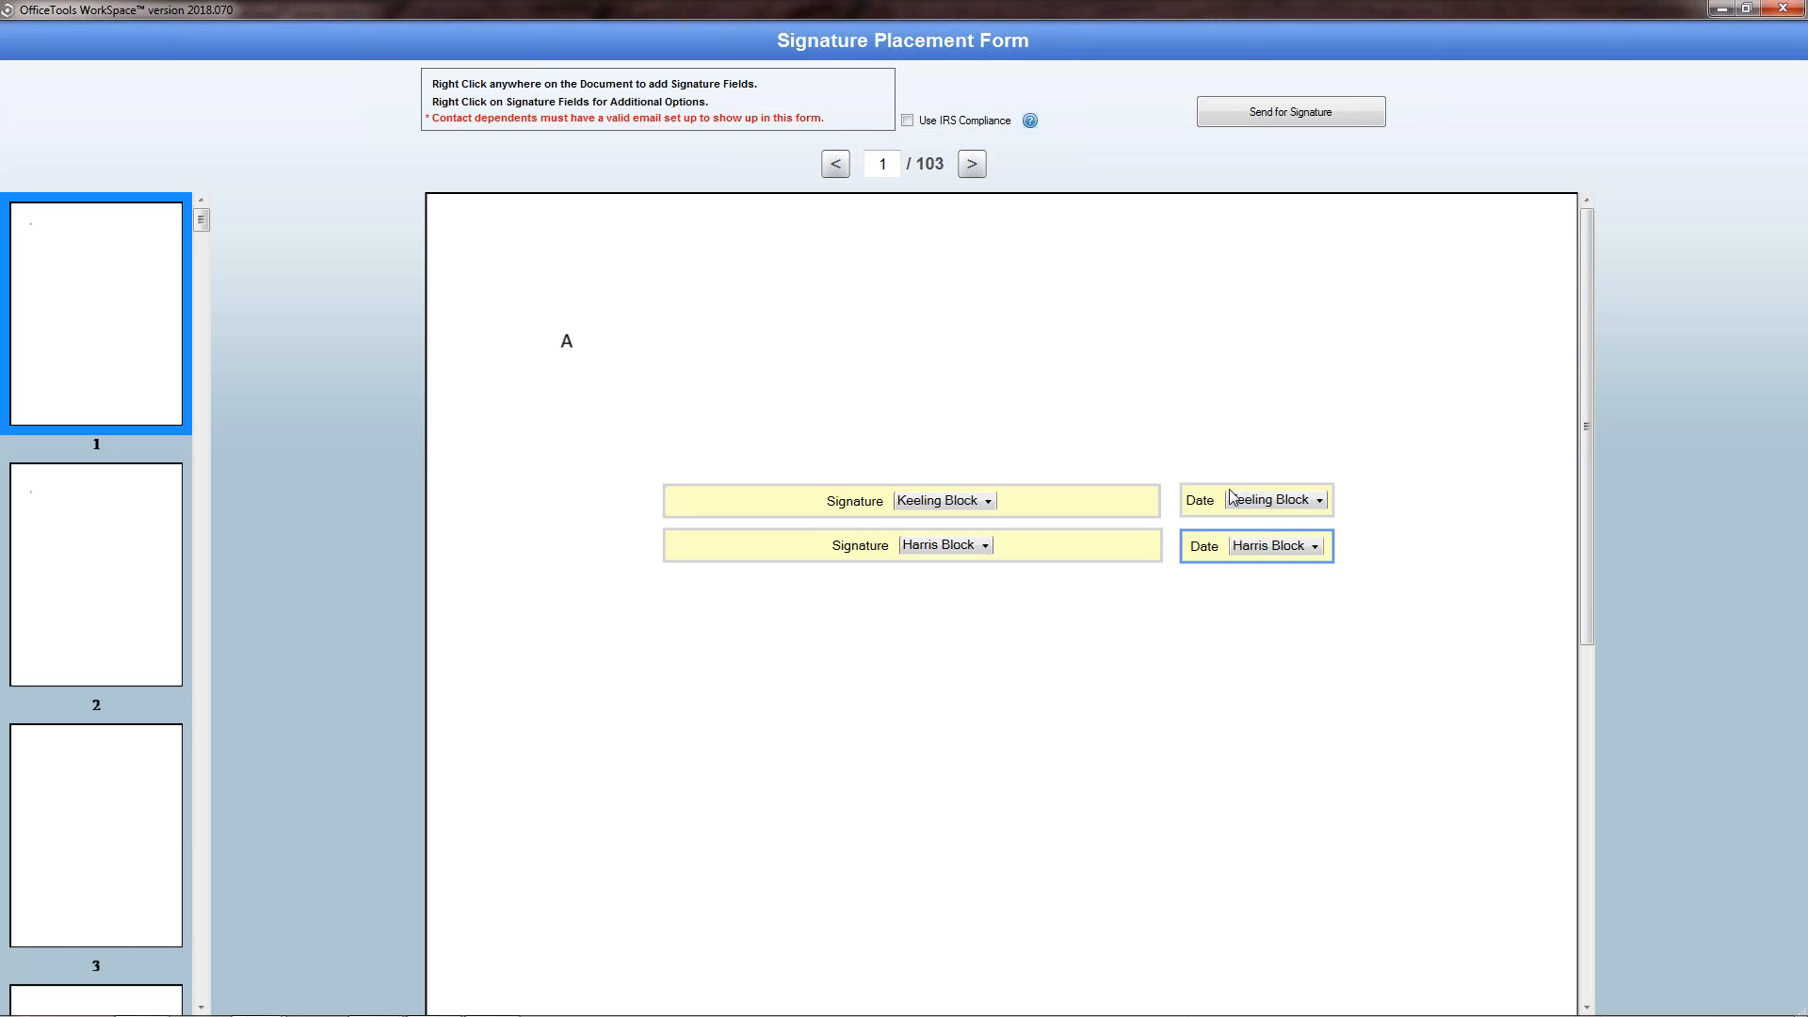
{"action": "left_click", "coordinate": [1334, 121]}
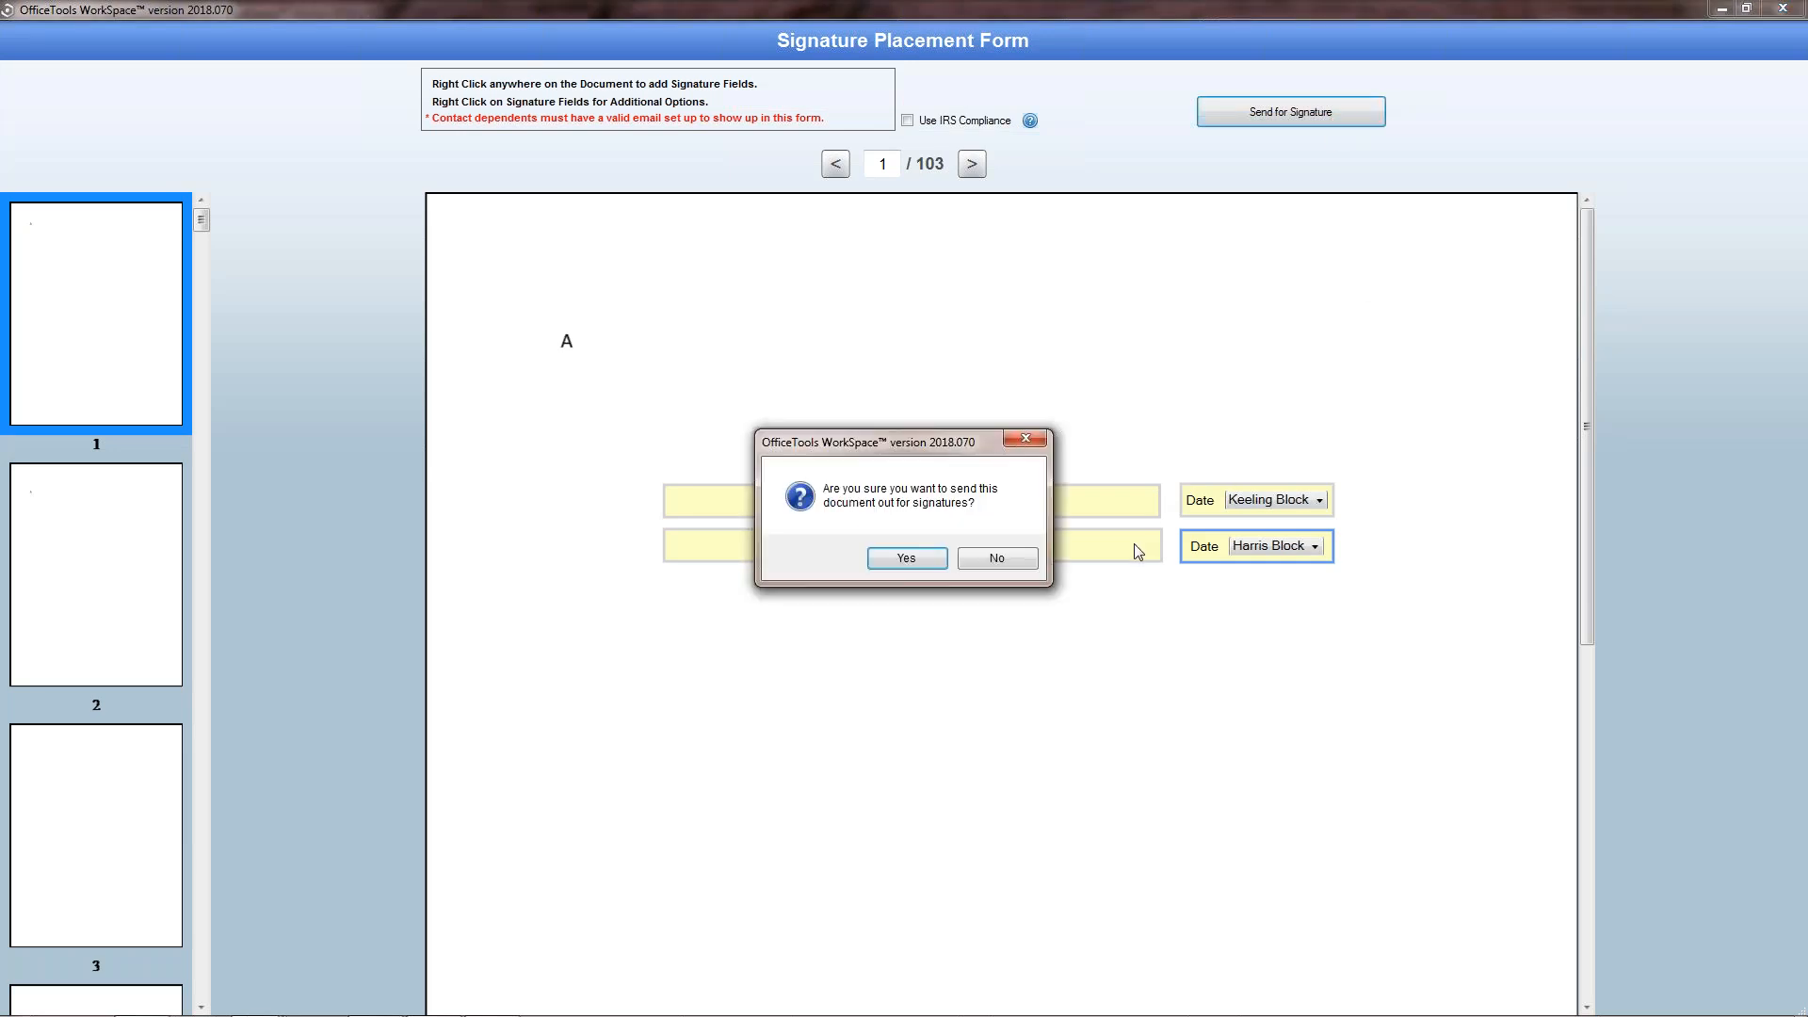
{"action": "left_click", "coordinate": [939, 558]}
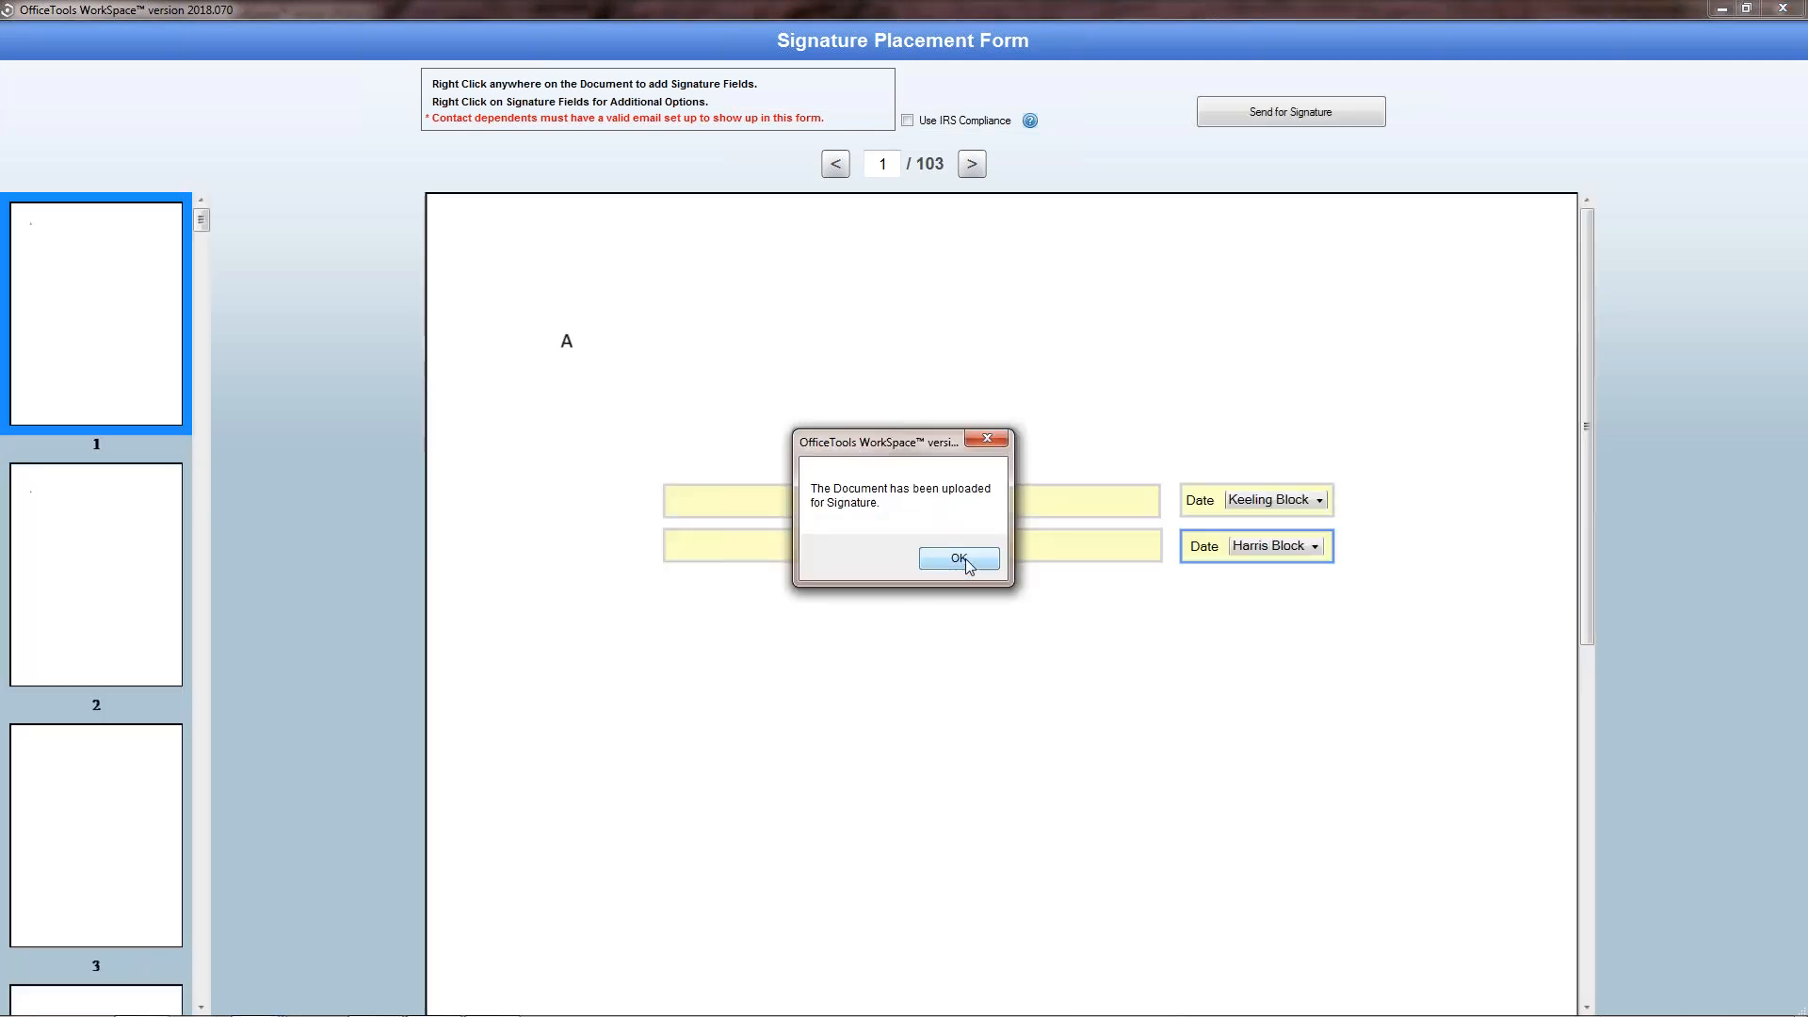
{"action": "left_click", "coordinate": [960, 559]}
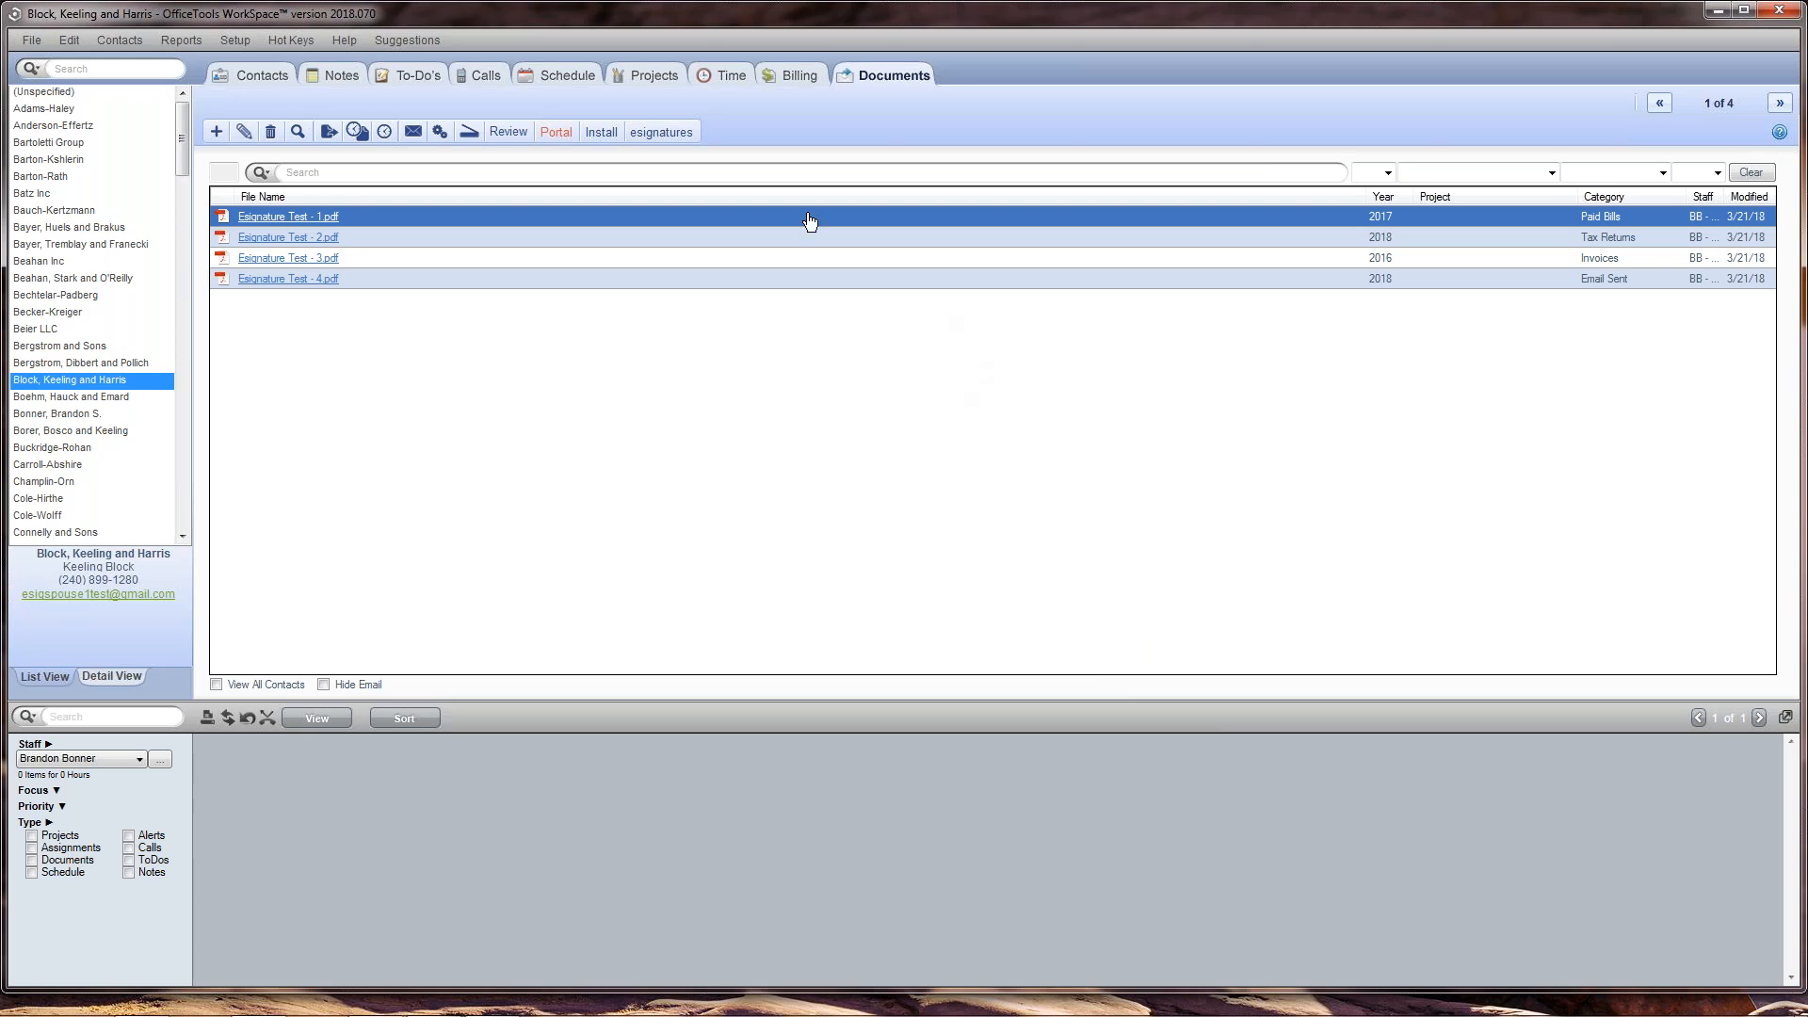
Step: Open the esignature request manager and review the sent request with its filter options and activity feed
{"action": "left_click", "coordinate": [684, 134]}
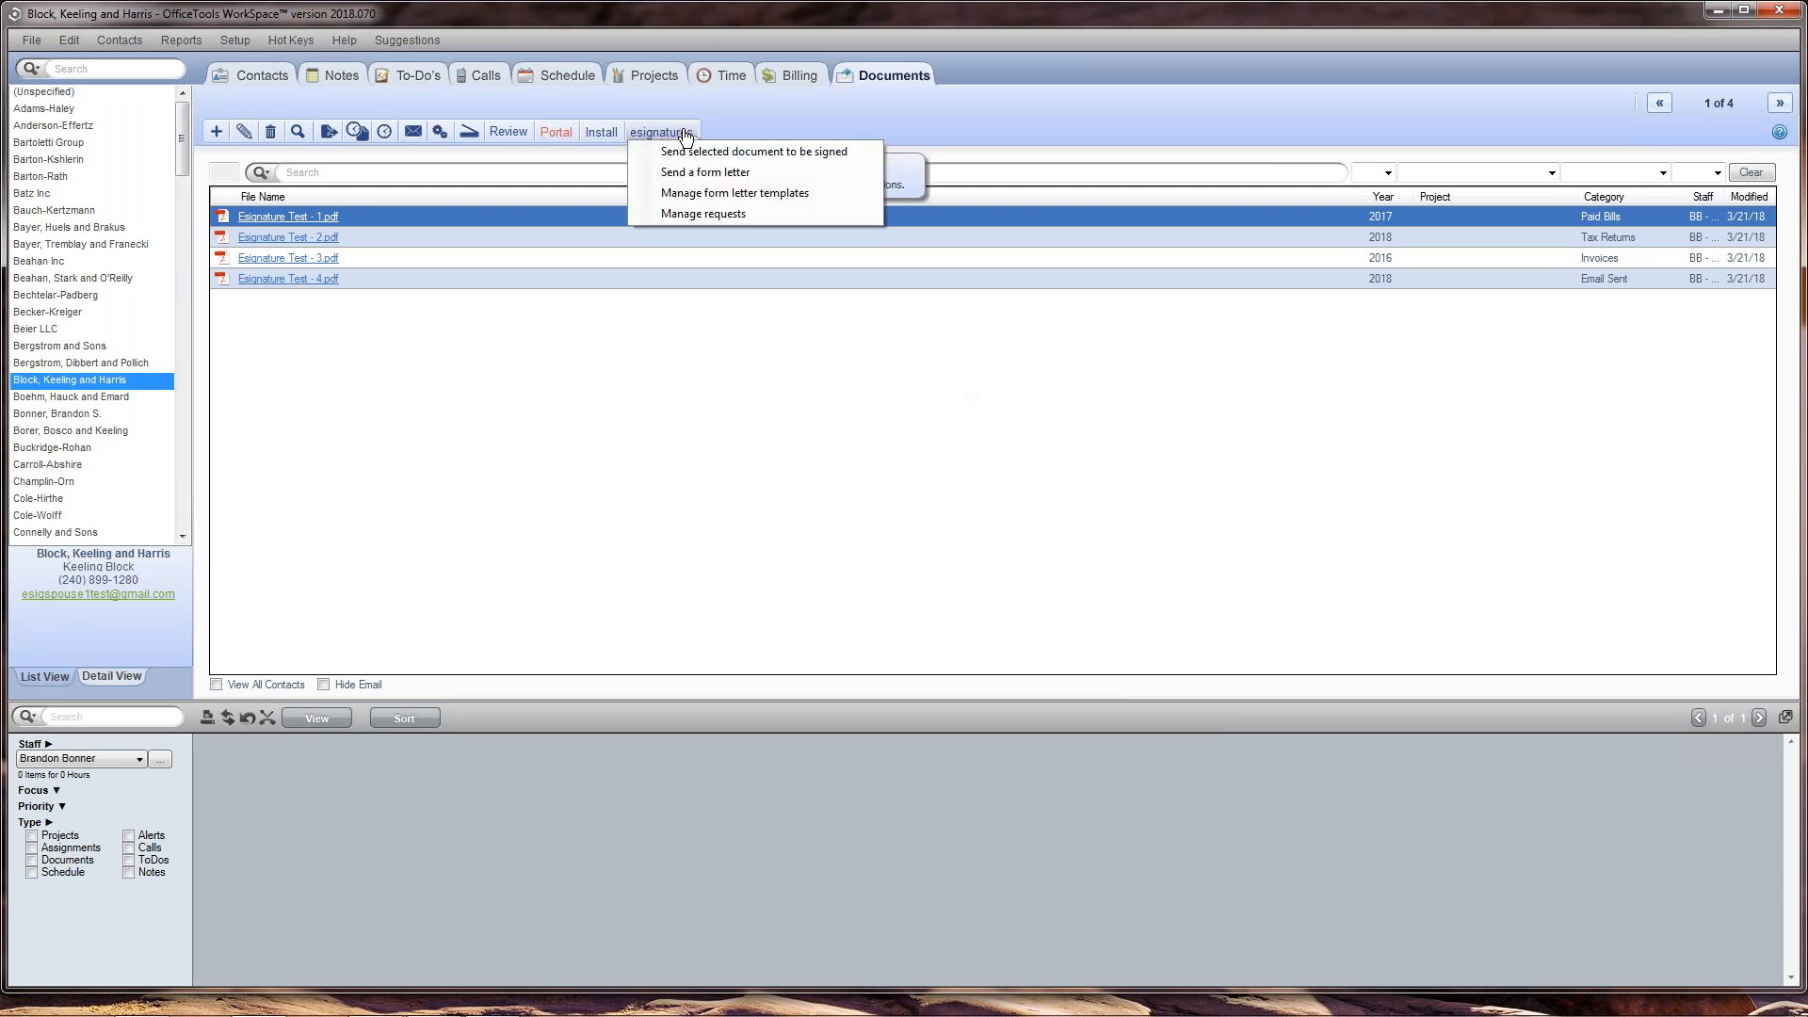
{"action": "left_click", "coordinate": [749, 213]}
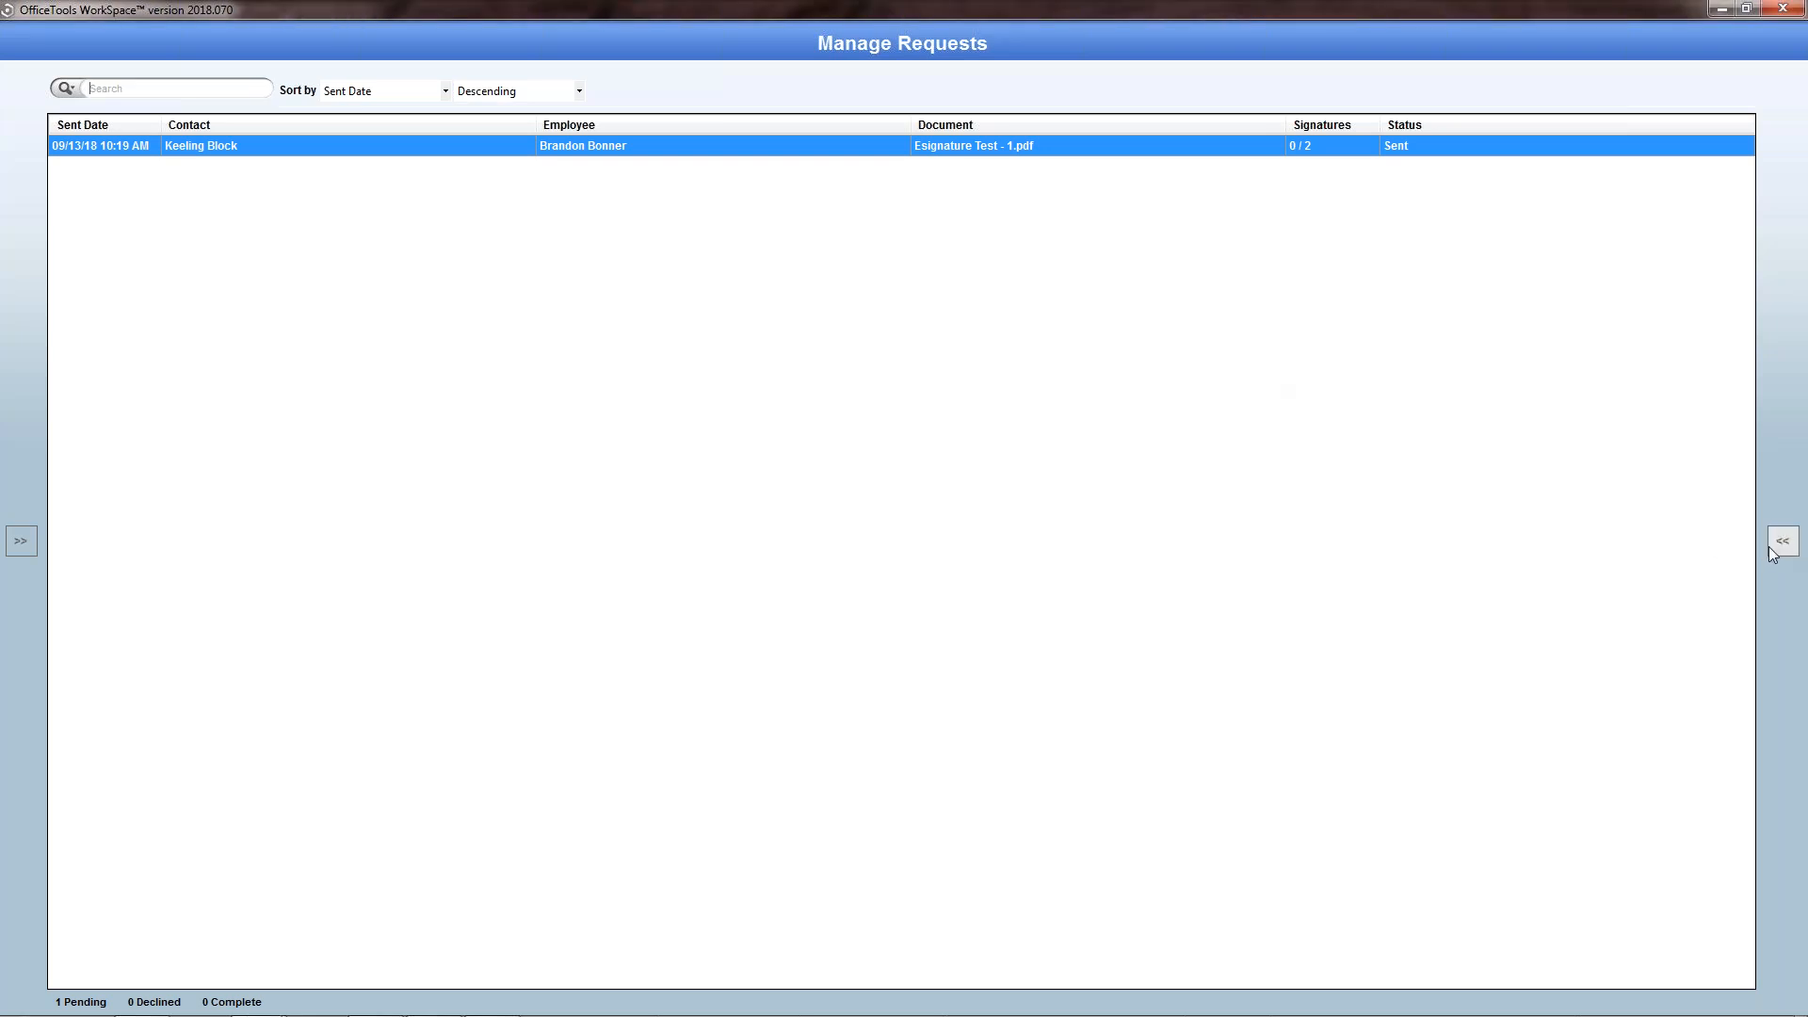
{"action": "left_click", "coordinate": [27, 543]}
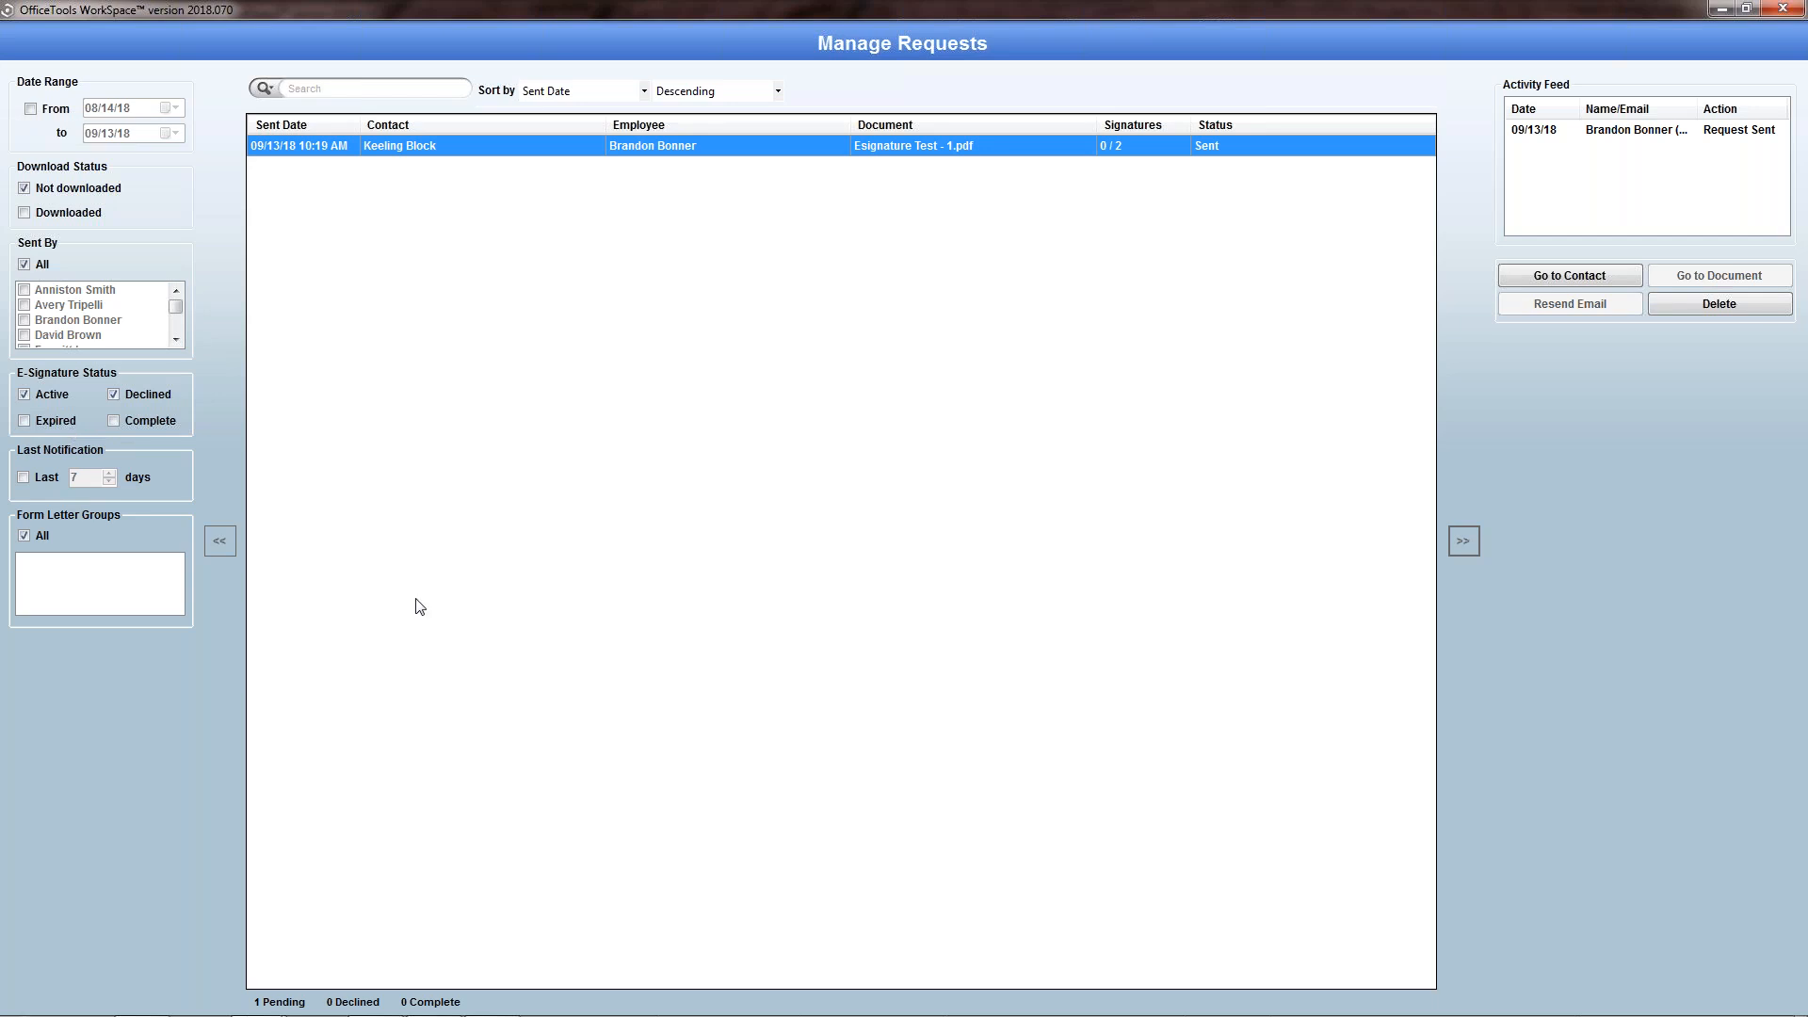
{"action": "left_click", "coordinate": [218, 541]}
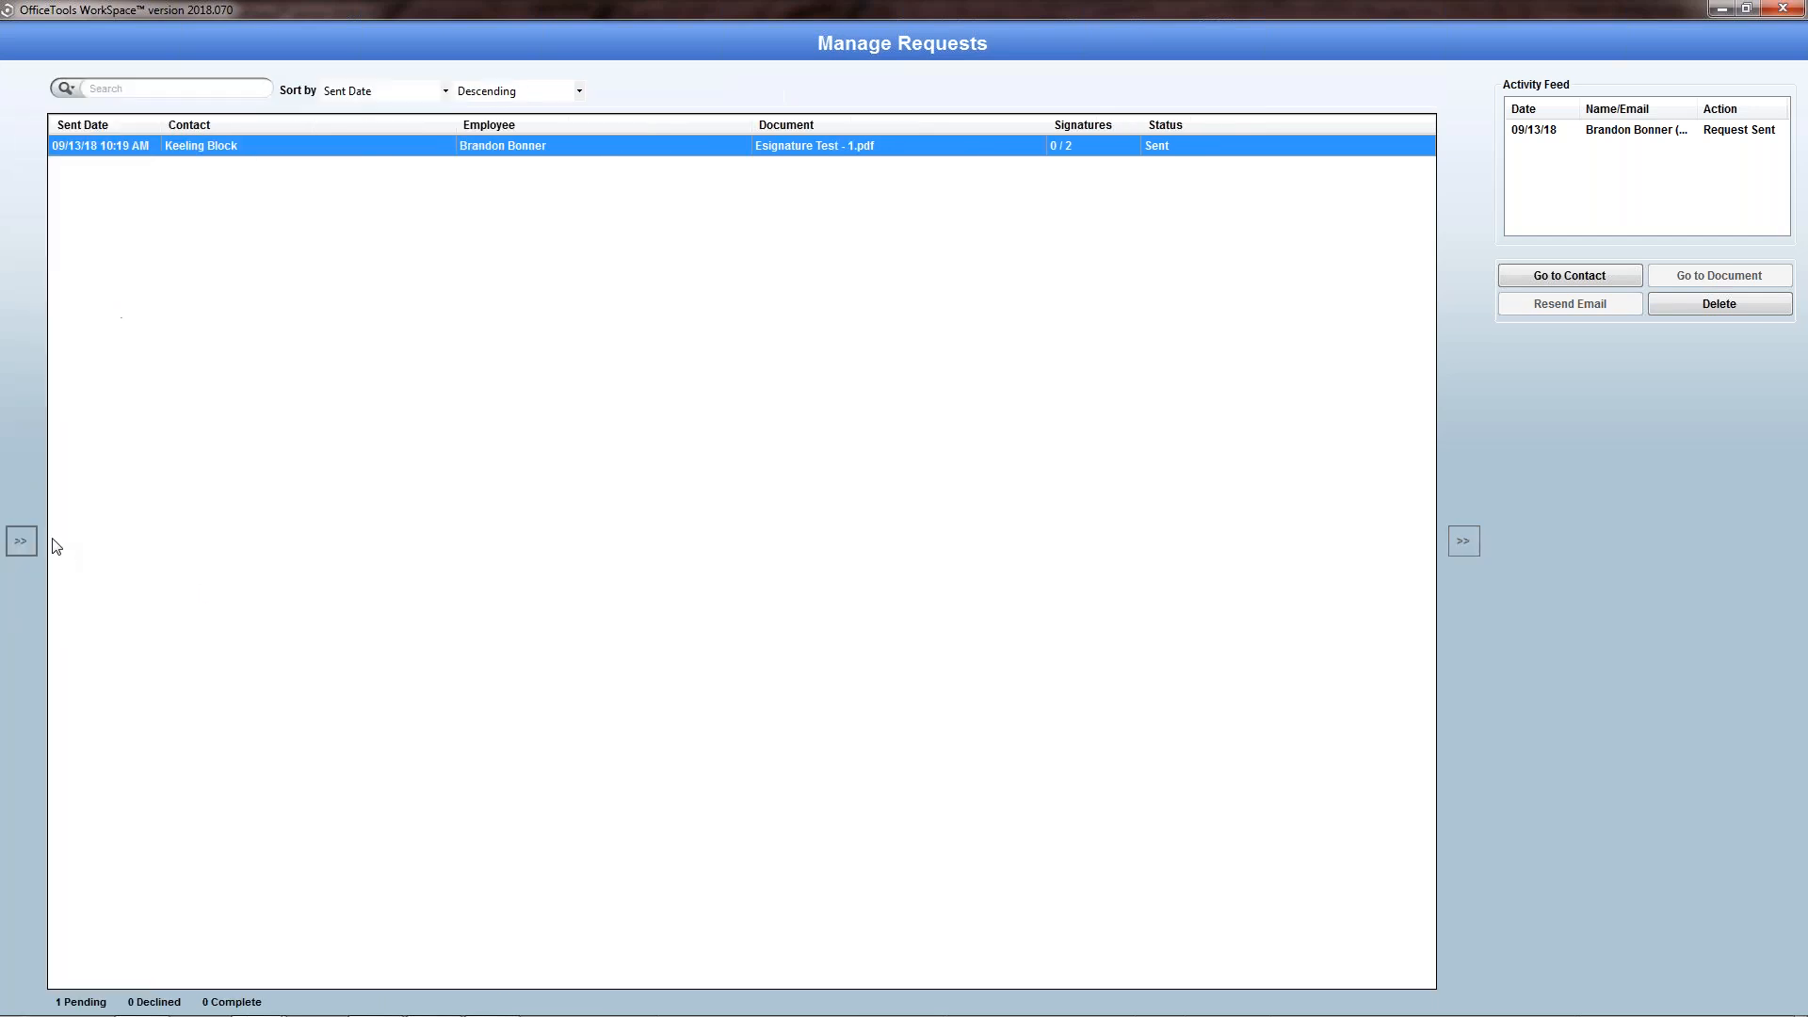
{"action": "left_click", "coordinate": [20, 544]}
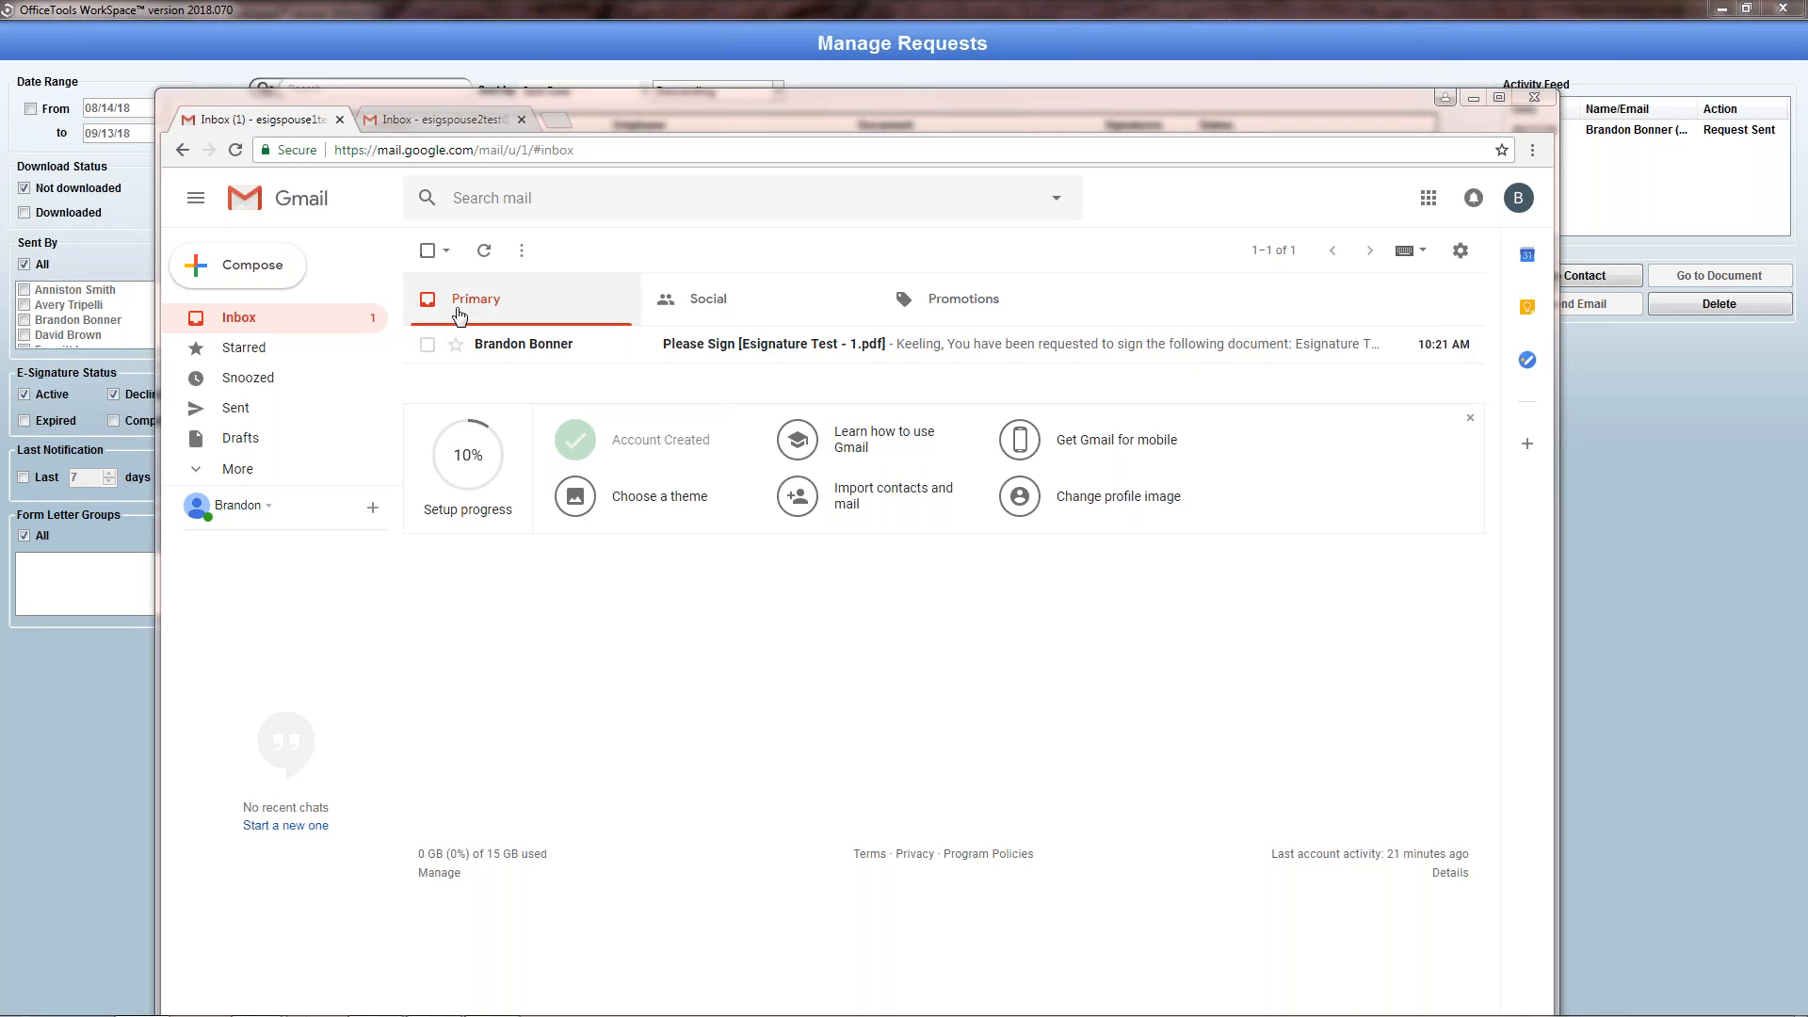
Step: Switch to the first signer's Gmail inbox, read the Please Sign [Esignature Test - 1.pdf] message and open its signing link
{"action": "left_click", "coordinate": [817, 362]}
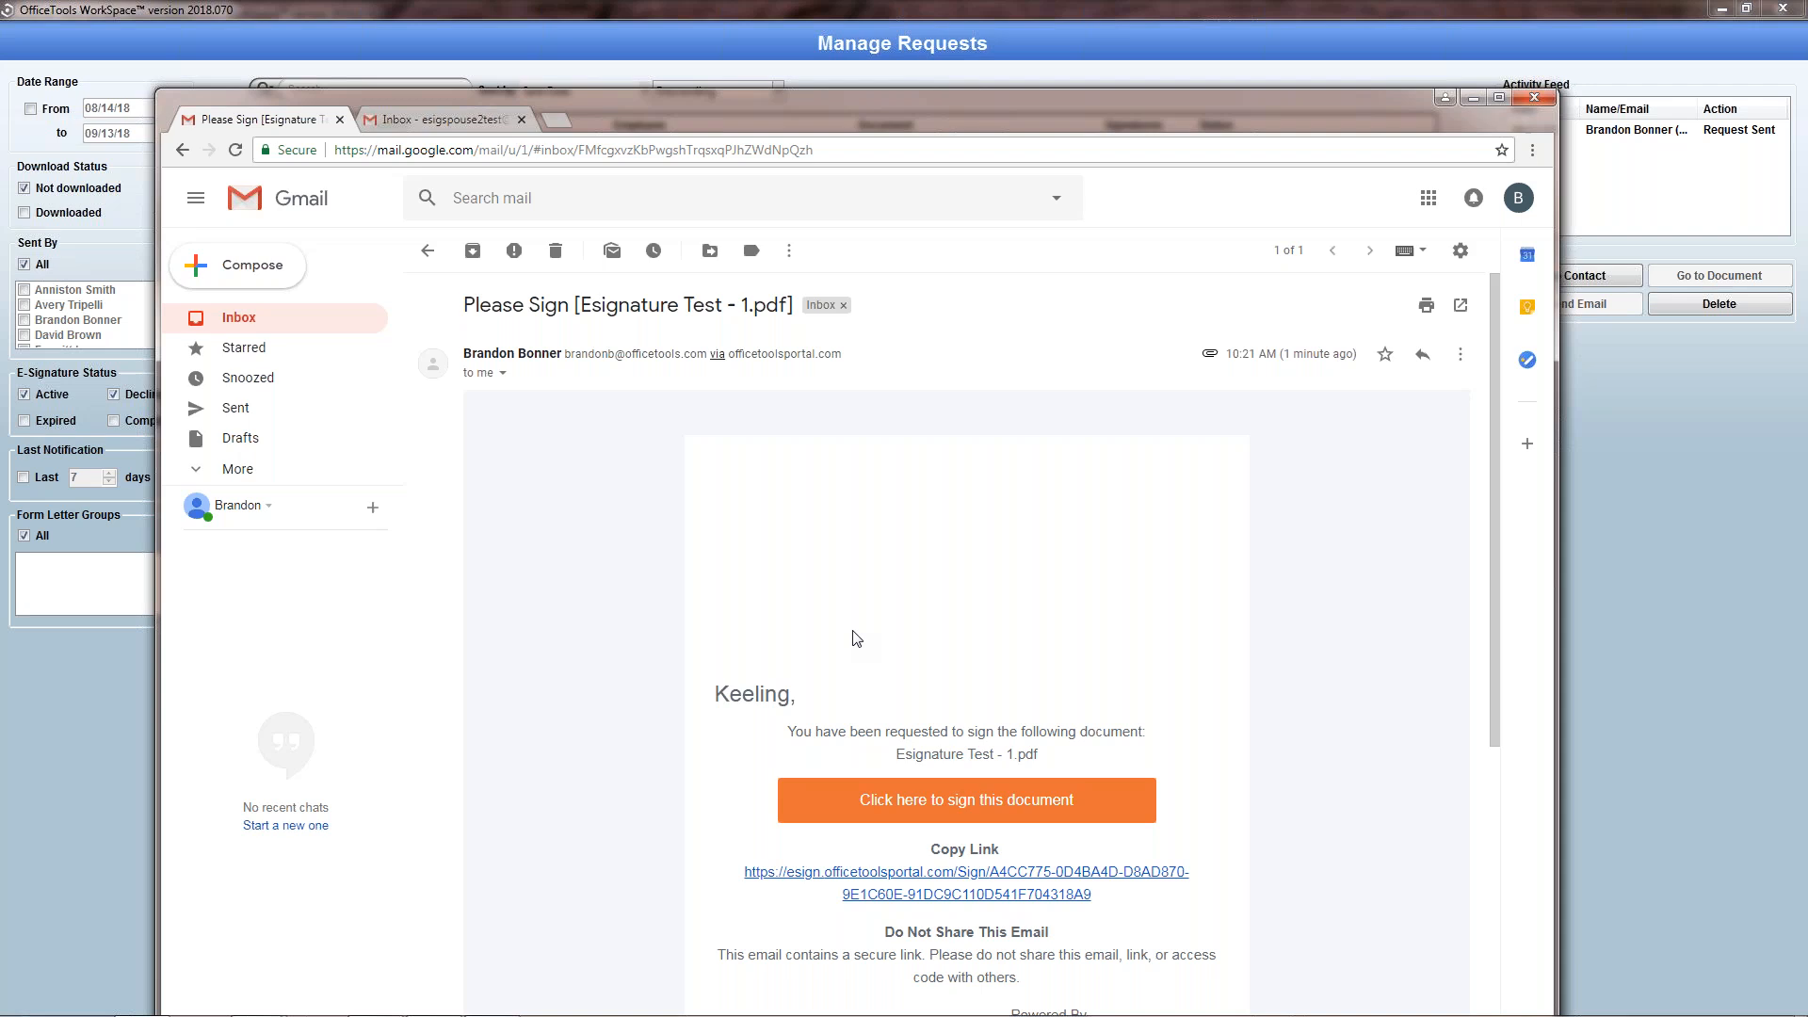
{"action": "scroll", "coordinate": [860, 611], "scroll_direction": "down", "scroll_amount": 5}
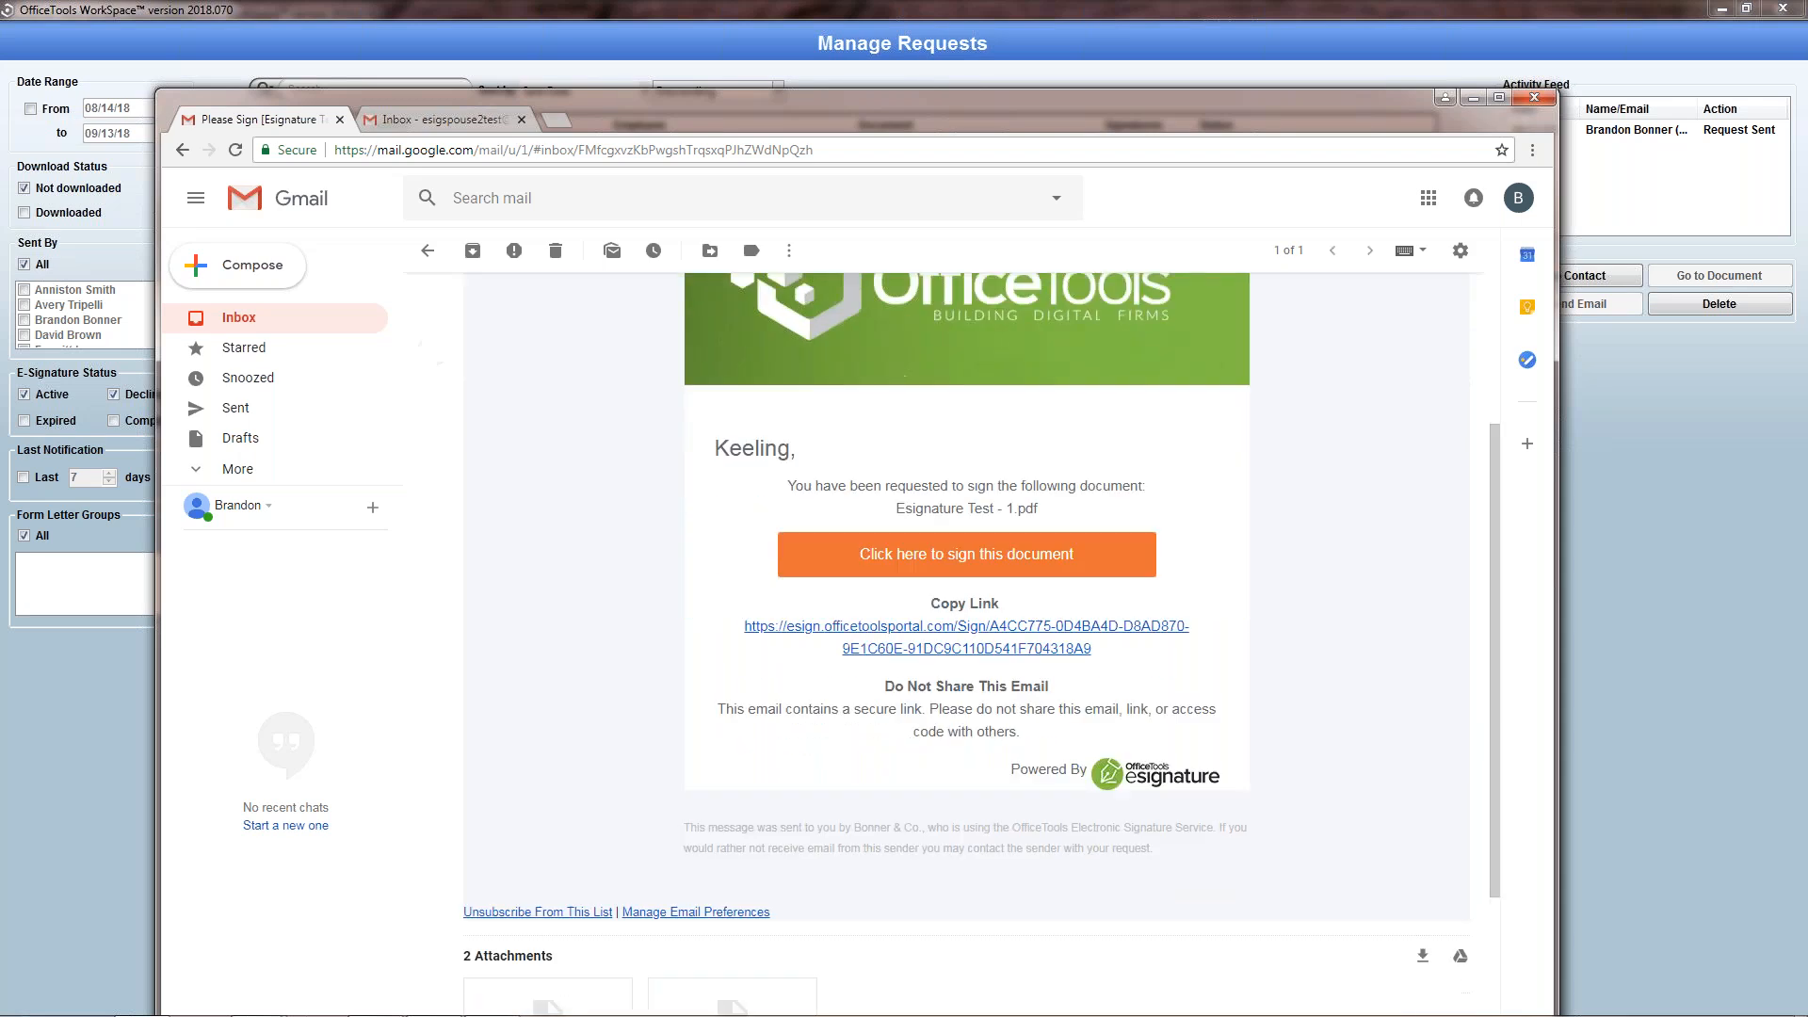
{"action": "scroll", "coordinate": [1081, 633], "scroll_direction": "up", "scroll_amount": 3}
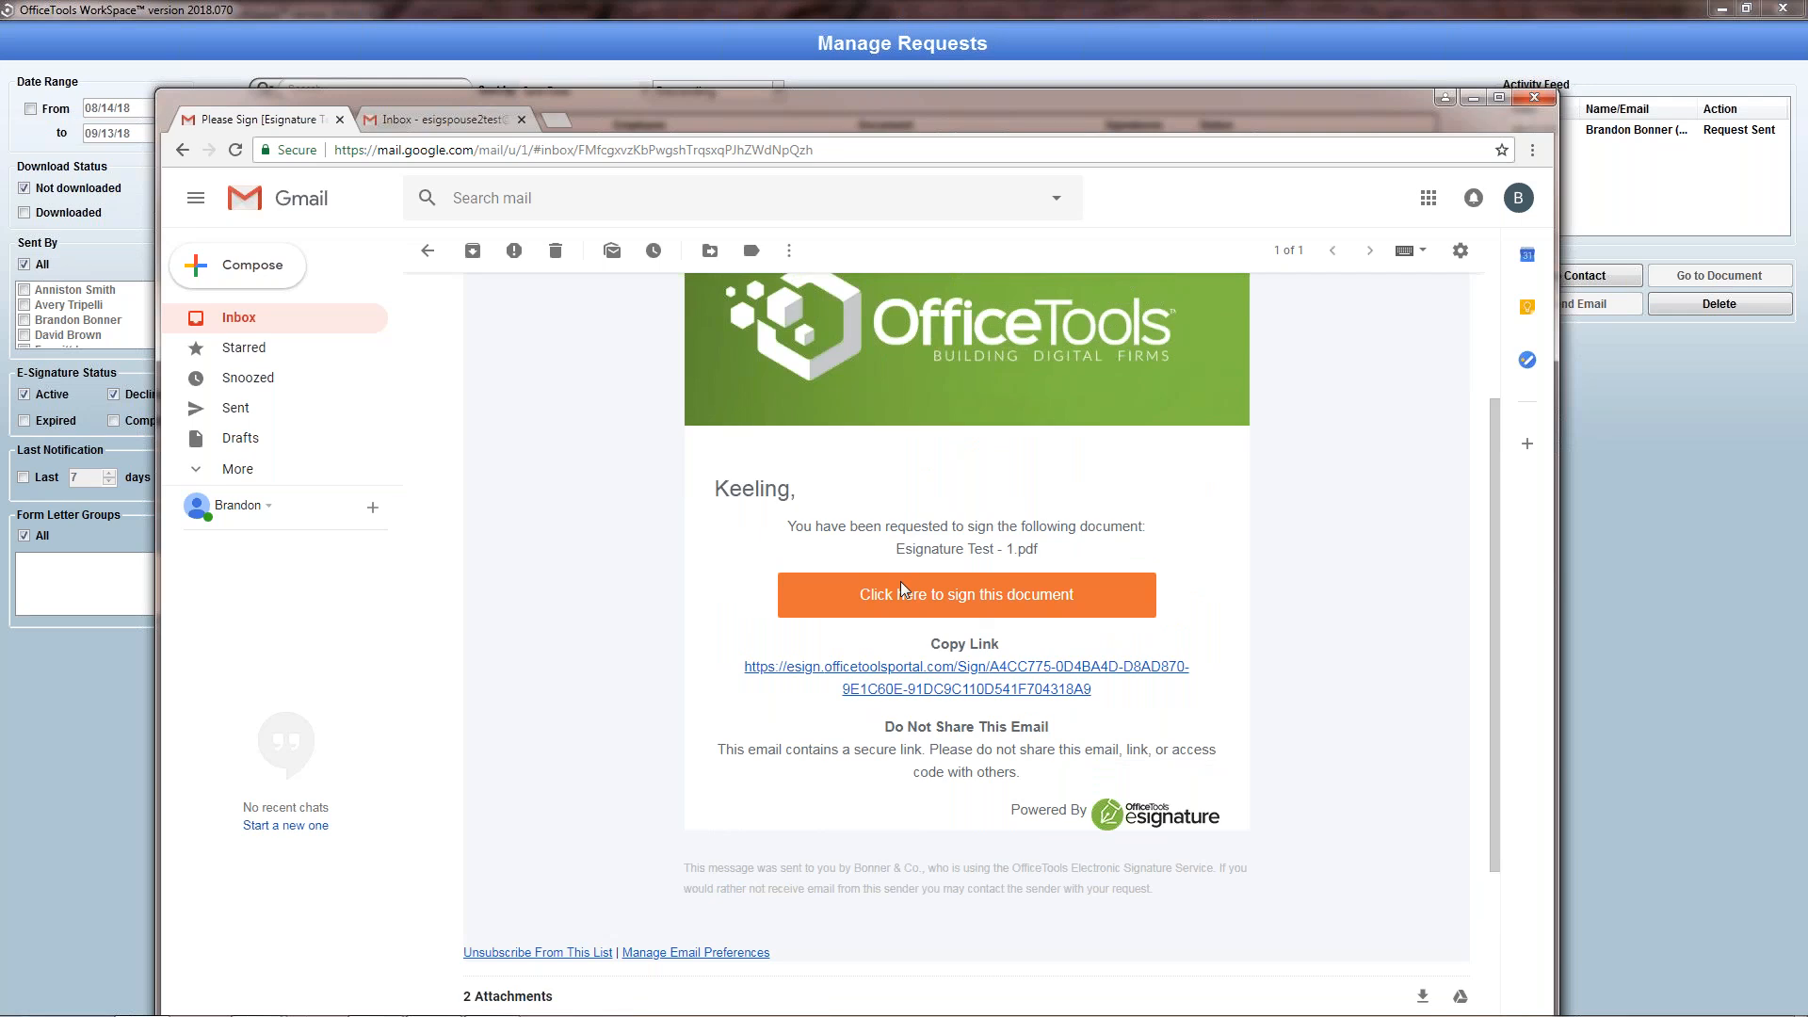
{"action": "left_click", "coordinate": [939, 603]}
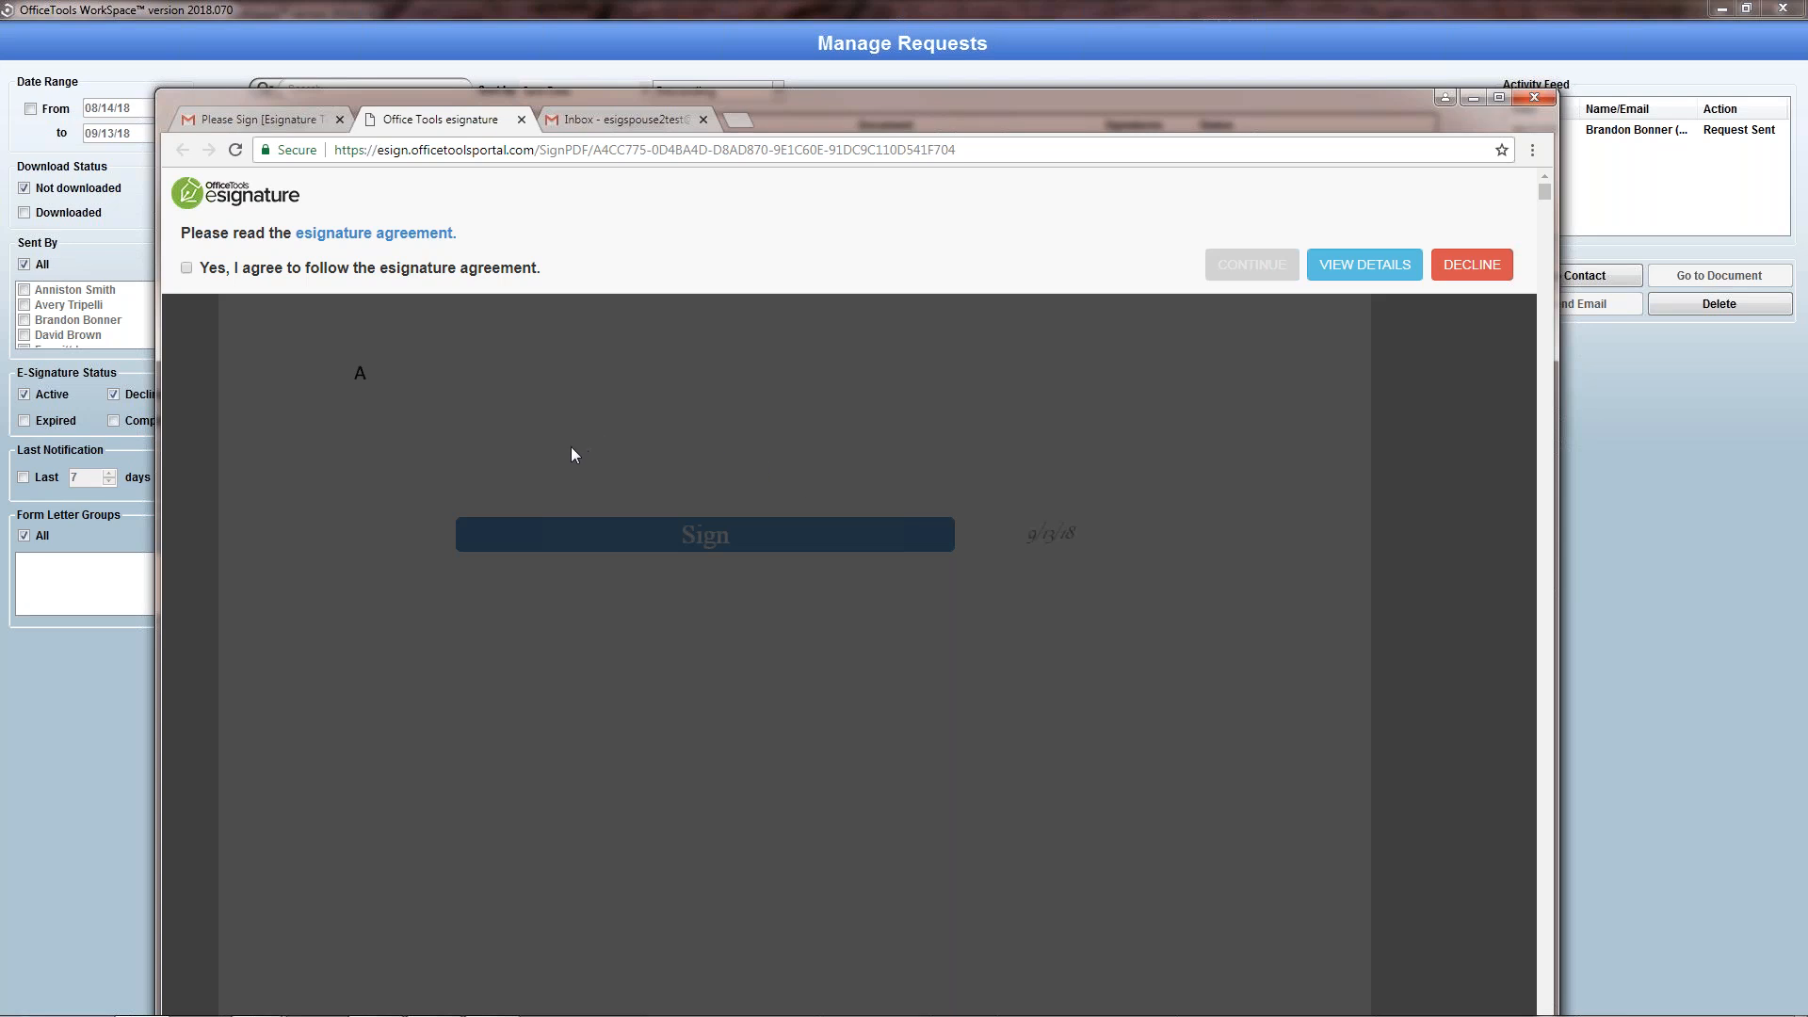
Step: Agree to the esignature agreement, accept the prefilled full name and initials, and sign the signature field on page 1
{"action": "left_click", "coordinate": [187, 269]}
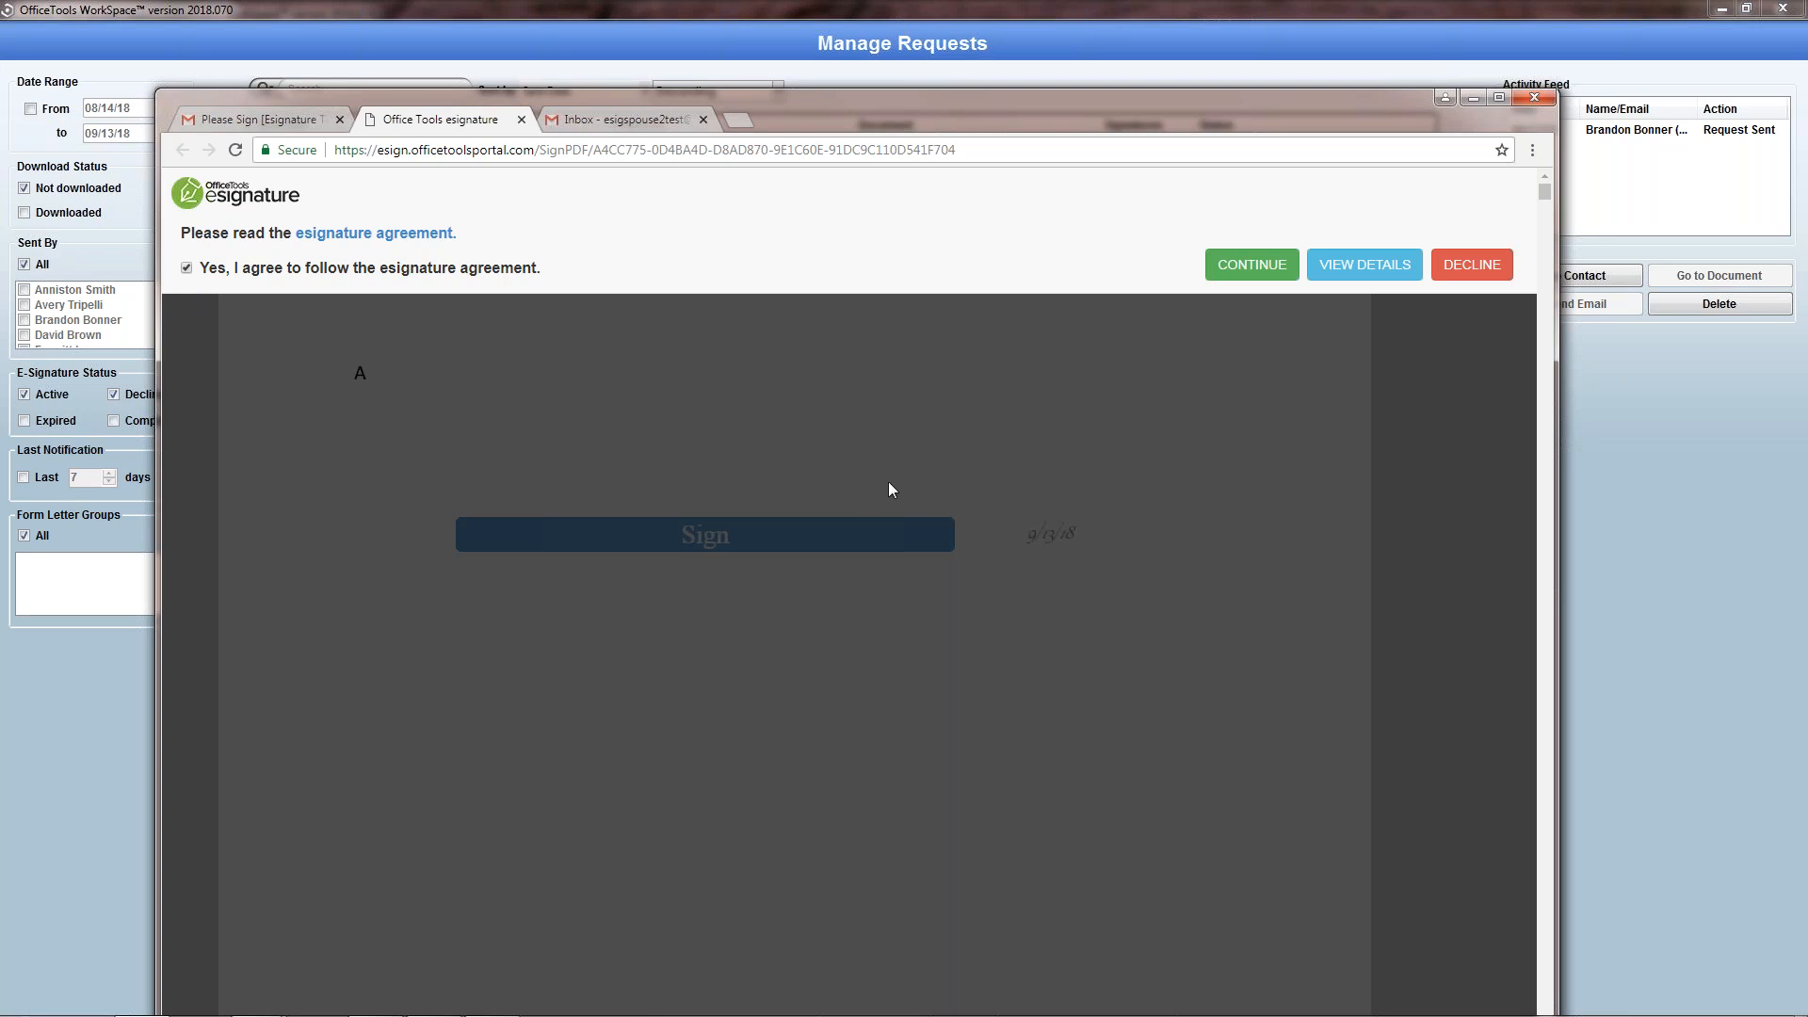
{"action": "left_click", "coordinate": [1245, 266]}
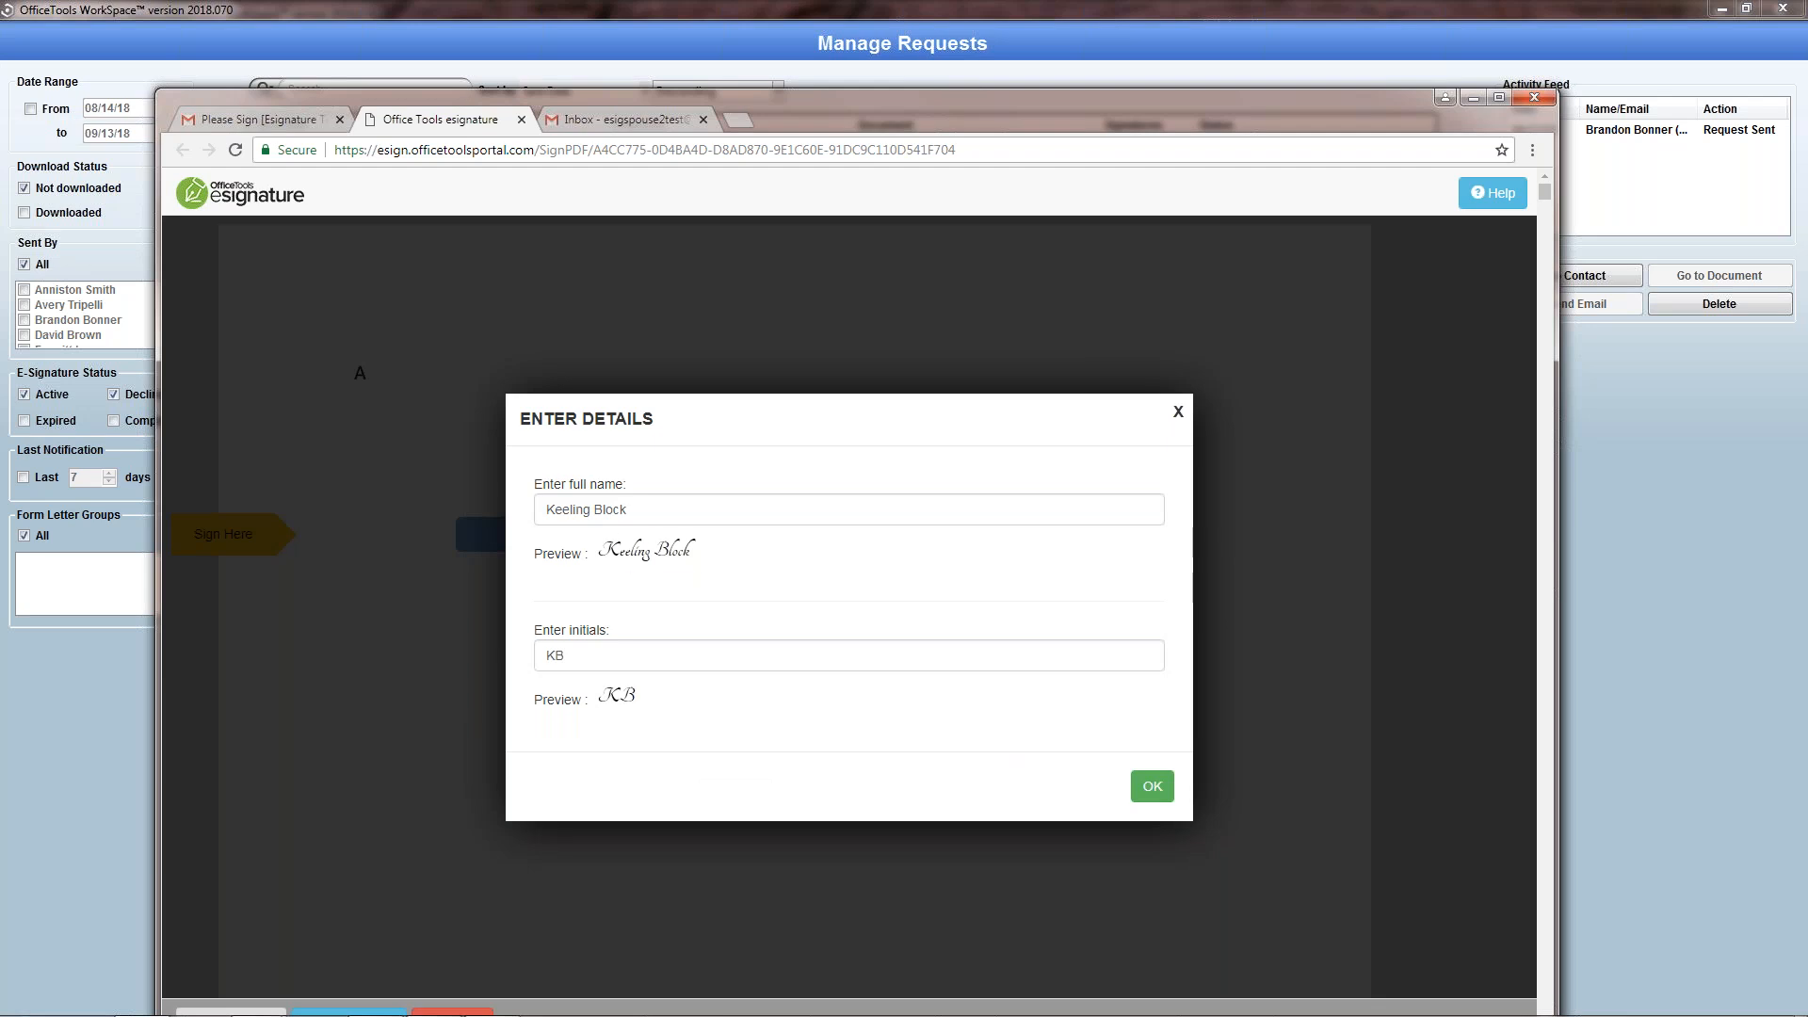
{"action": "left_click", "coordinate": [1150, 789]}
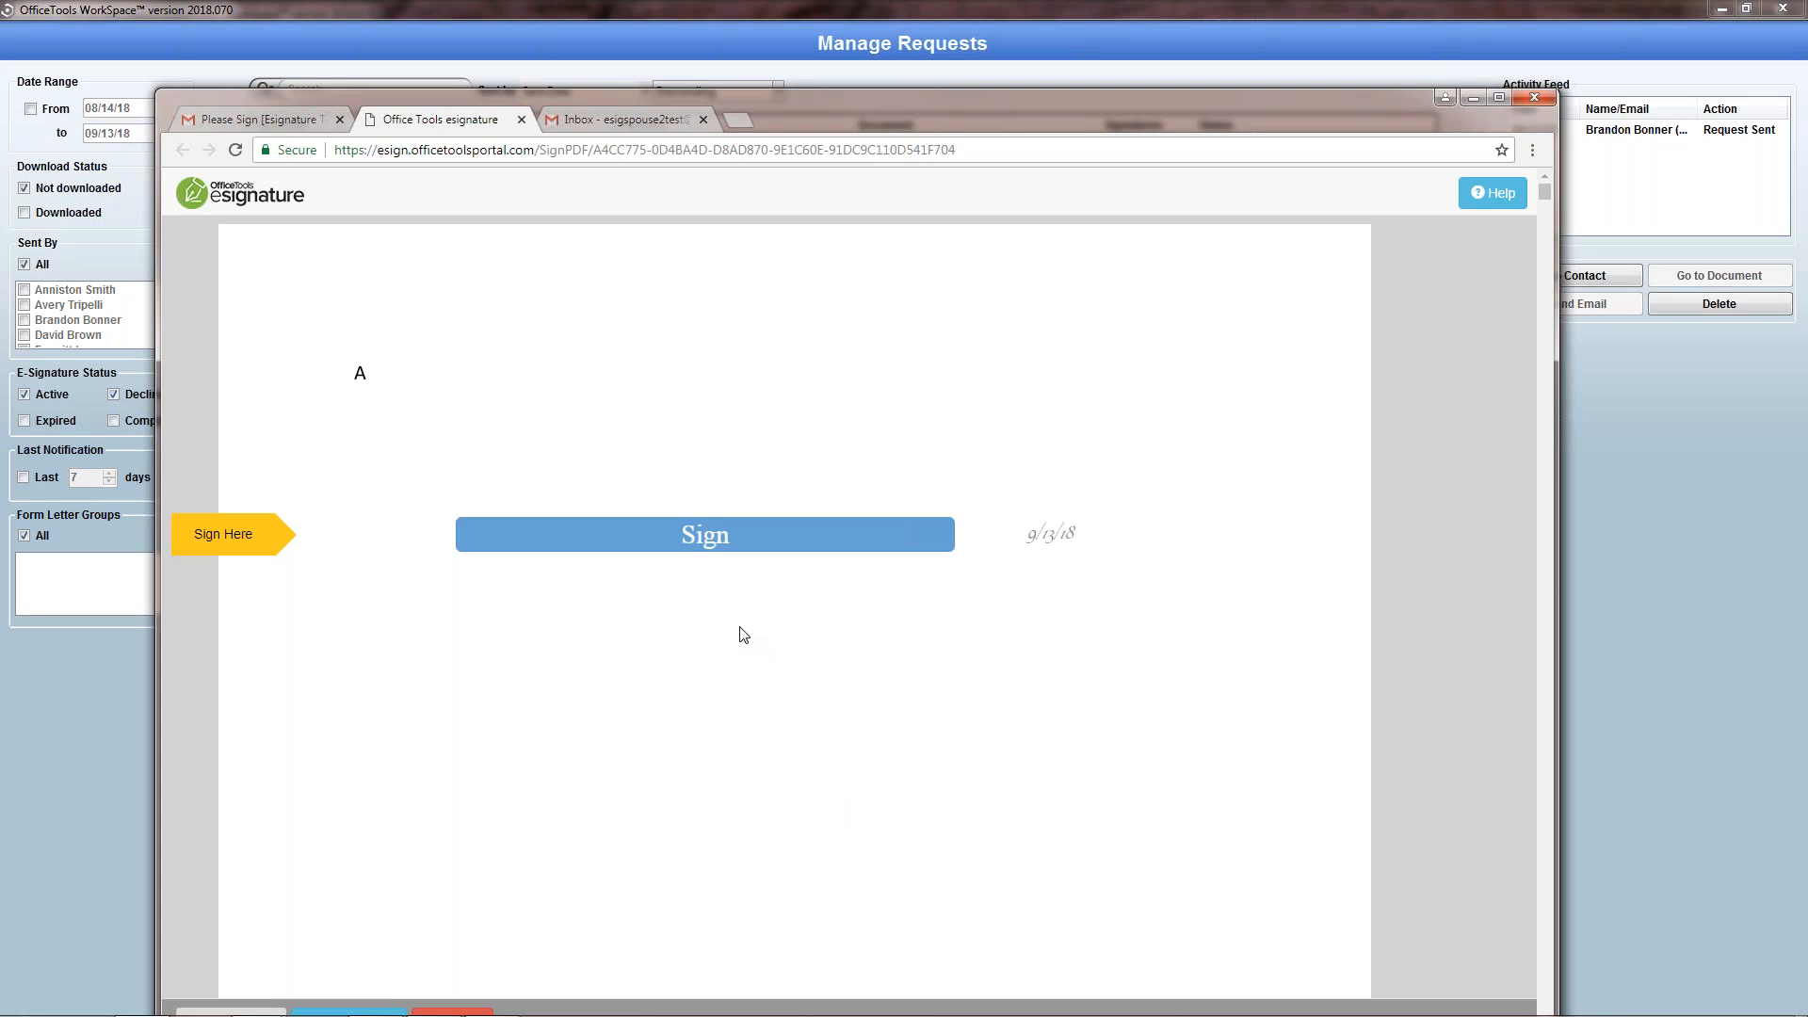
{"action": "left_click", "coordinate": [716, 537]}
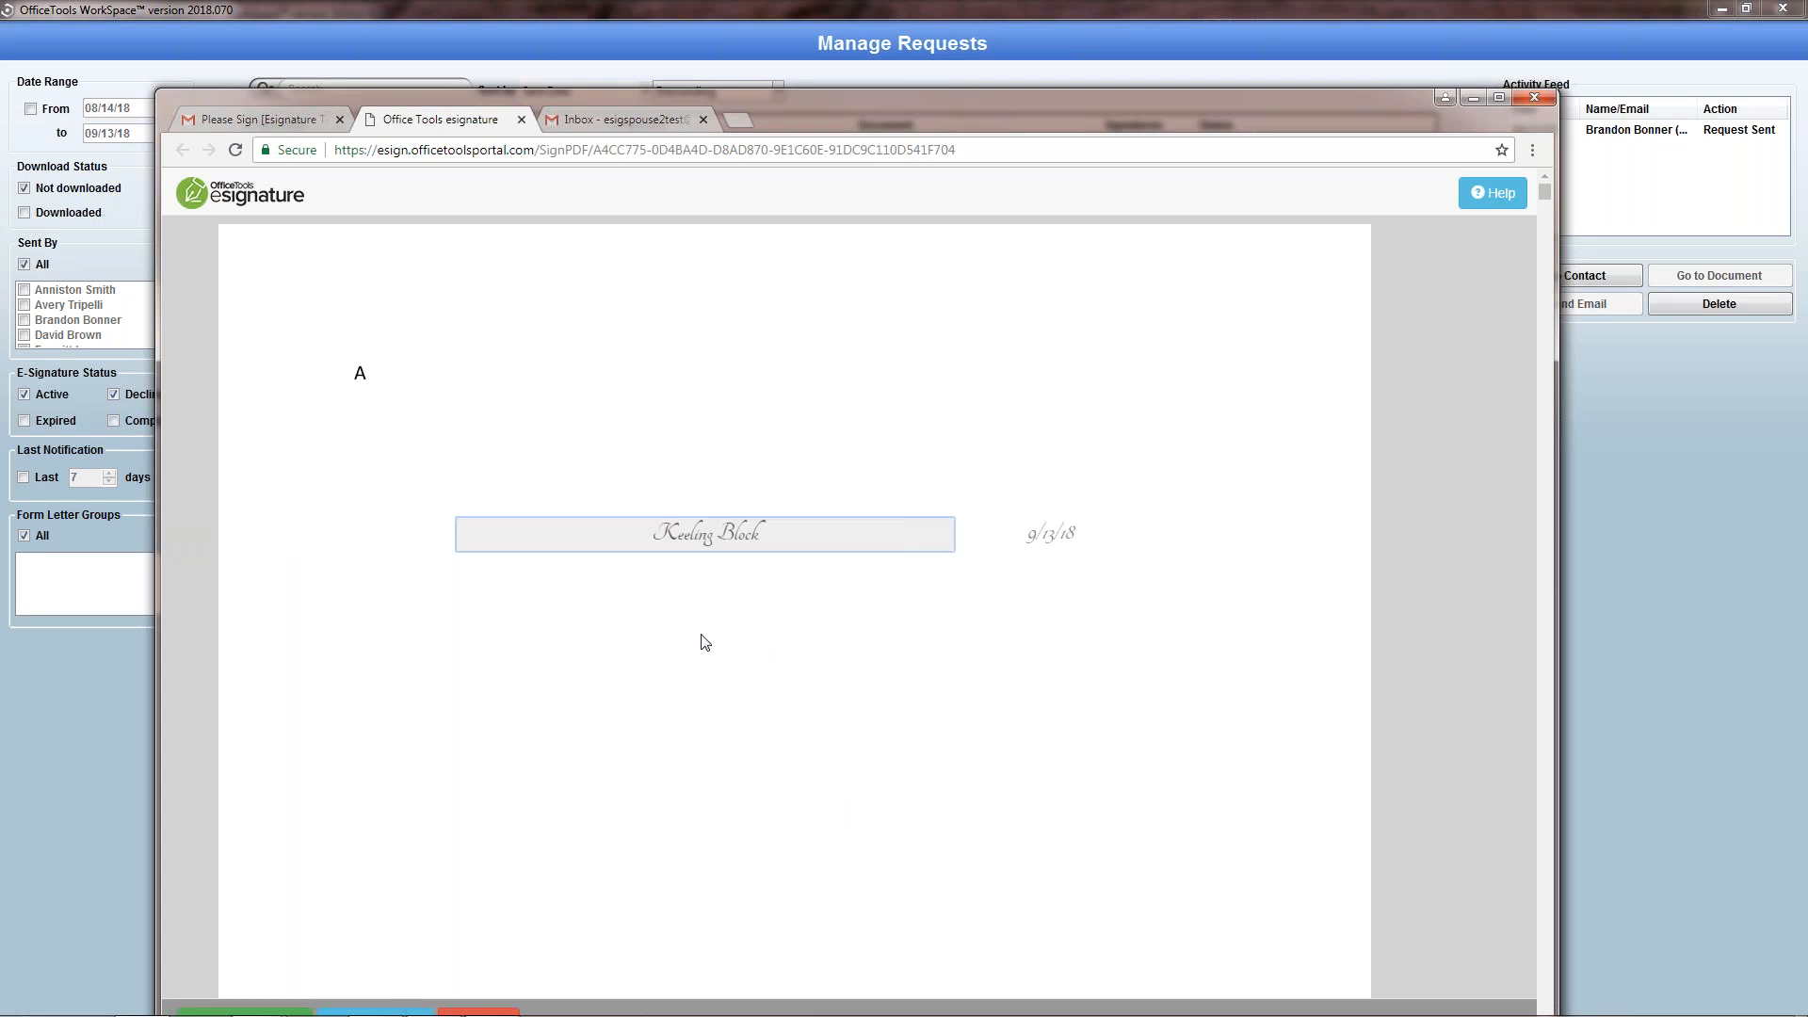
Step: Look over the document and its sender details, and submit the signed document
{"action": "scroll", "coordinate": [783, 686], "scroll_direction": "down", "scroll_amount": 2}
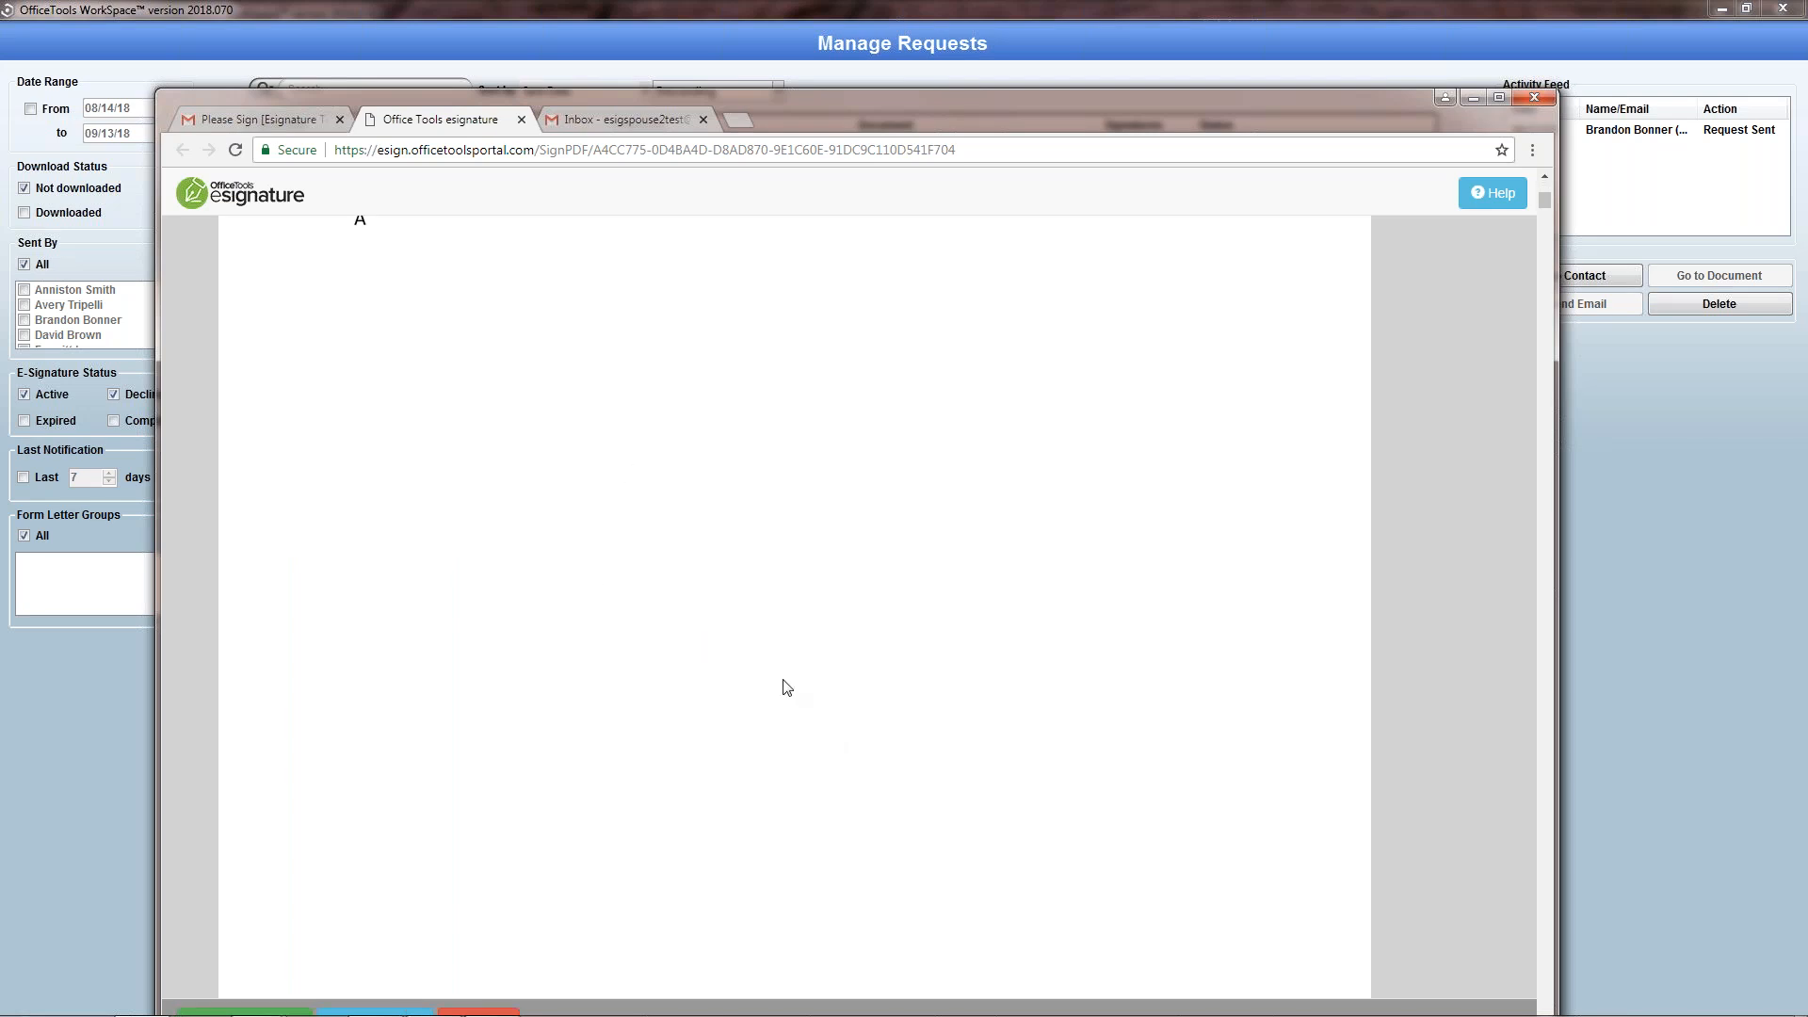
{"action": "scroll", "coordinate": [787, 685], "scroll_direction": "down", "scroll_amount": 12}
{"action": "scroll", "coordinate": [787, 685], "scroll_direction": "up", "scroll_amount": 16}
{"action": "scroll", "coordinate": [788, 685], "scroll_direction": "up", "scroll_amount": 7}
{"action": "left_click_drag", "start_coordinate": [925, 104], "coordinate": [928, 96]}
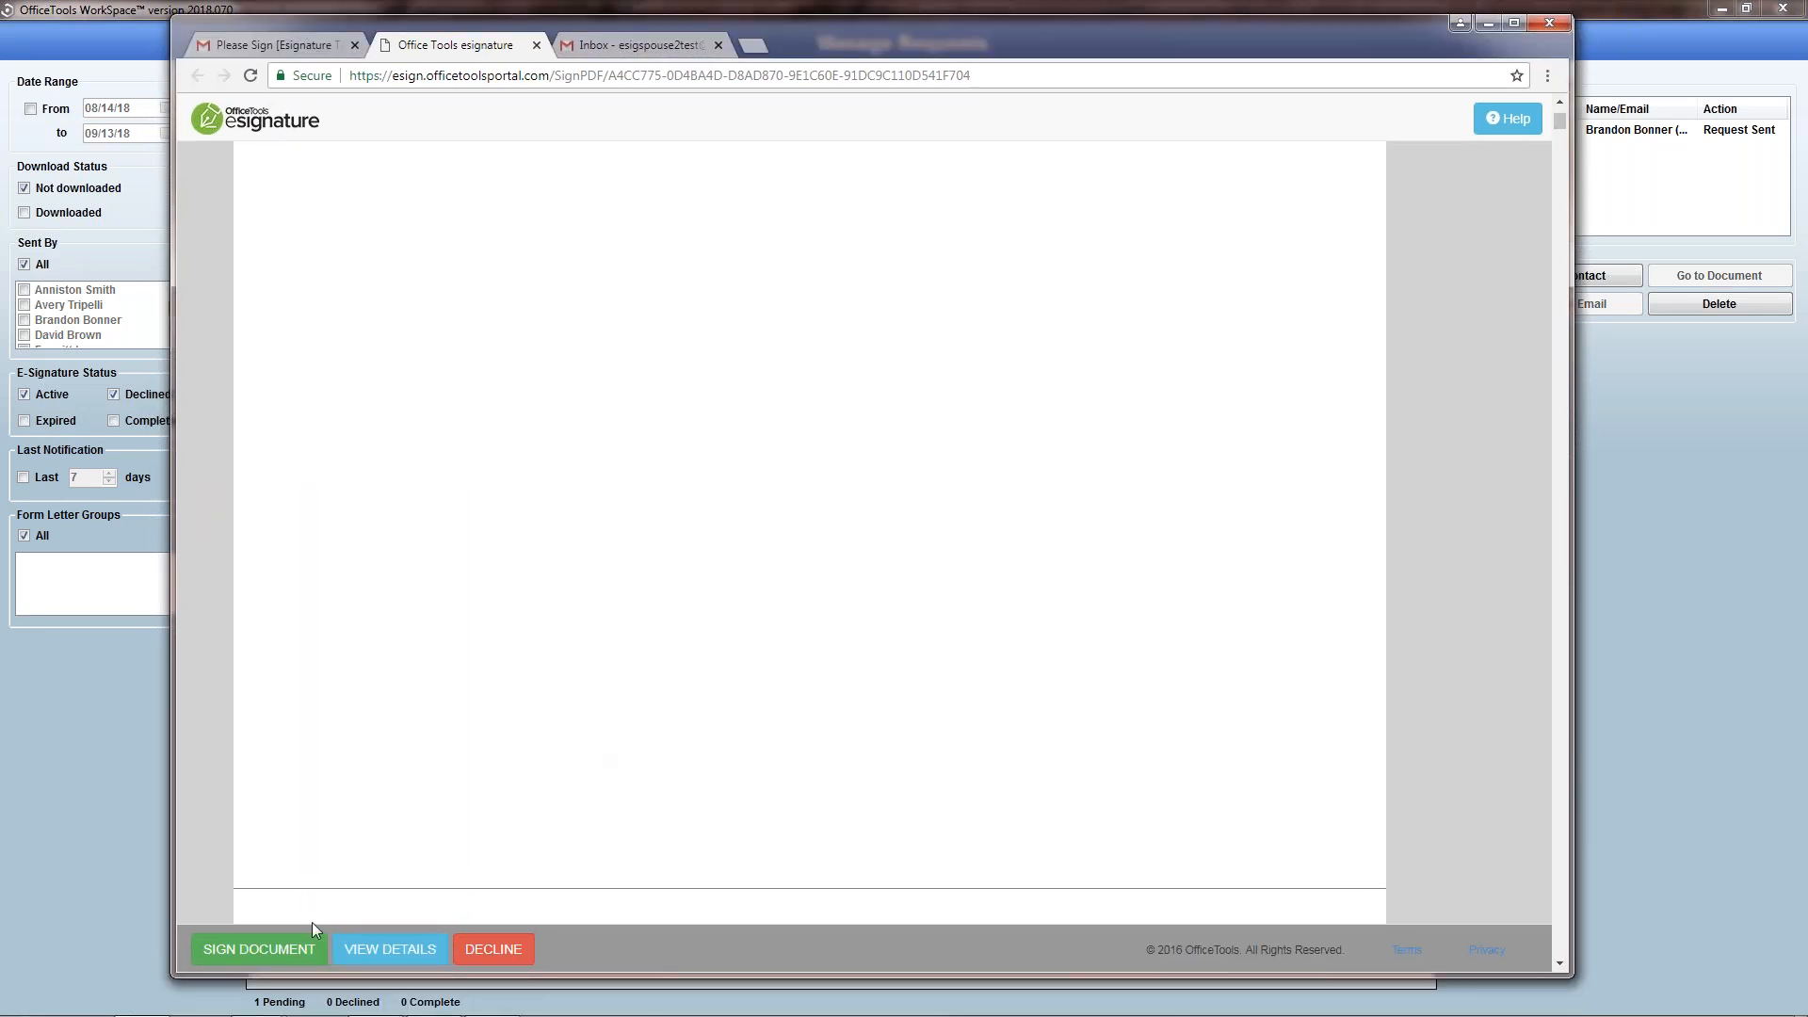
{"action": "left_click", "coordinate": [385, 951]}
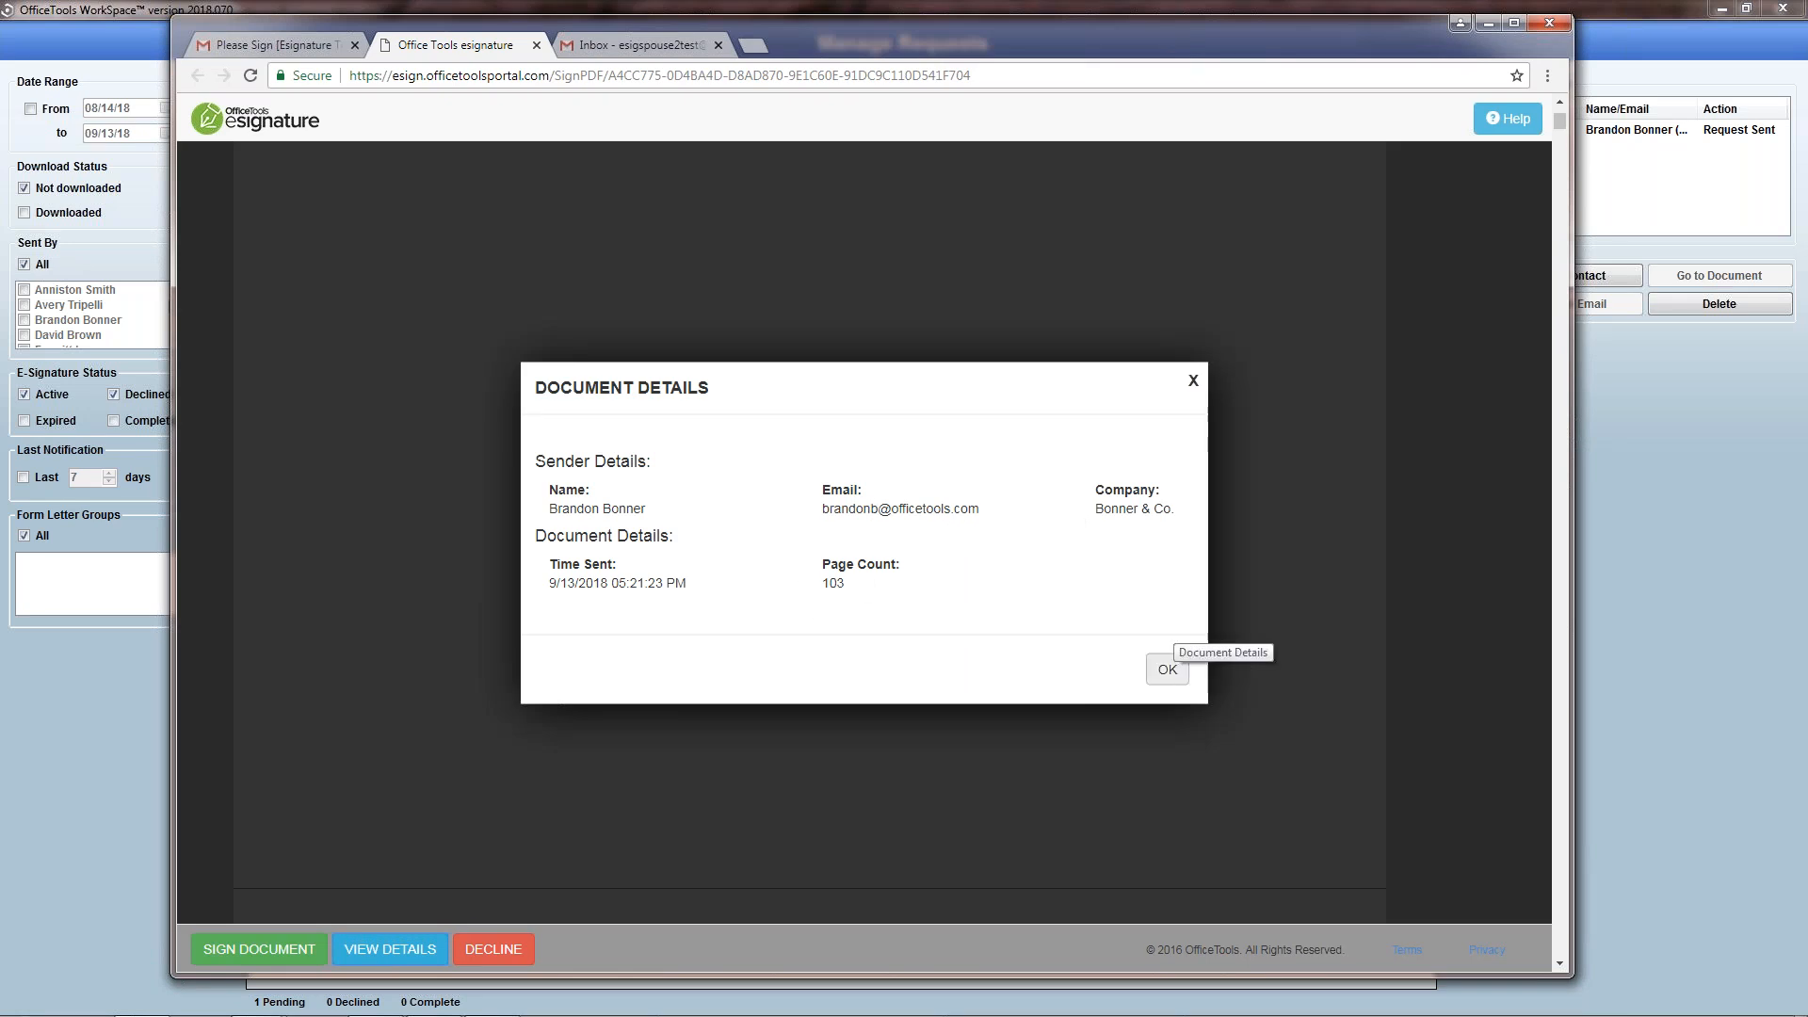
{"action": "left_click", "coordinate": [1175, 678]}
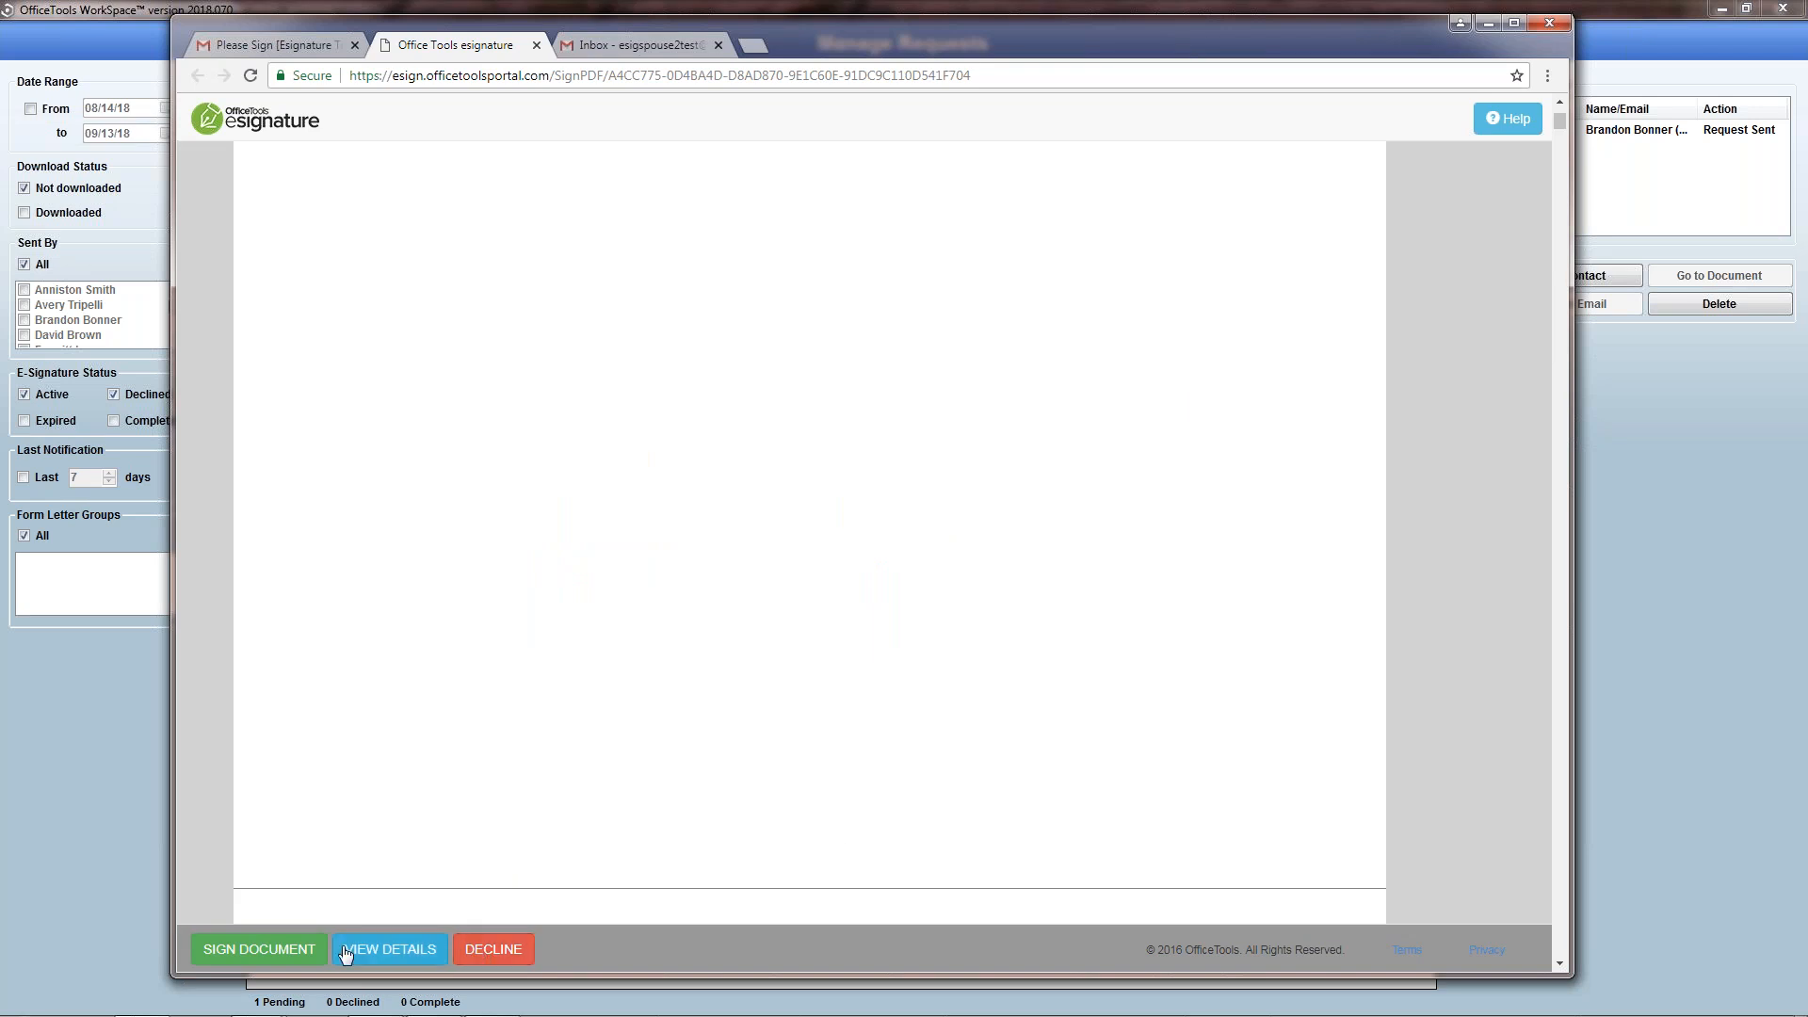
{"action": "left_click", "coordinate": [303, 960]}
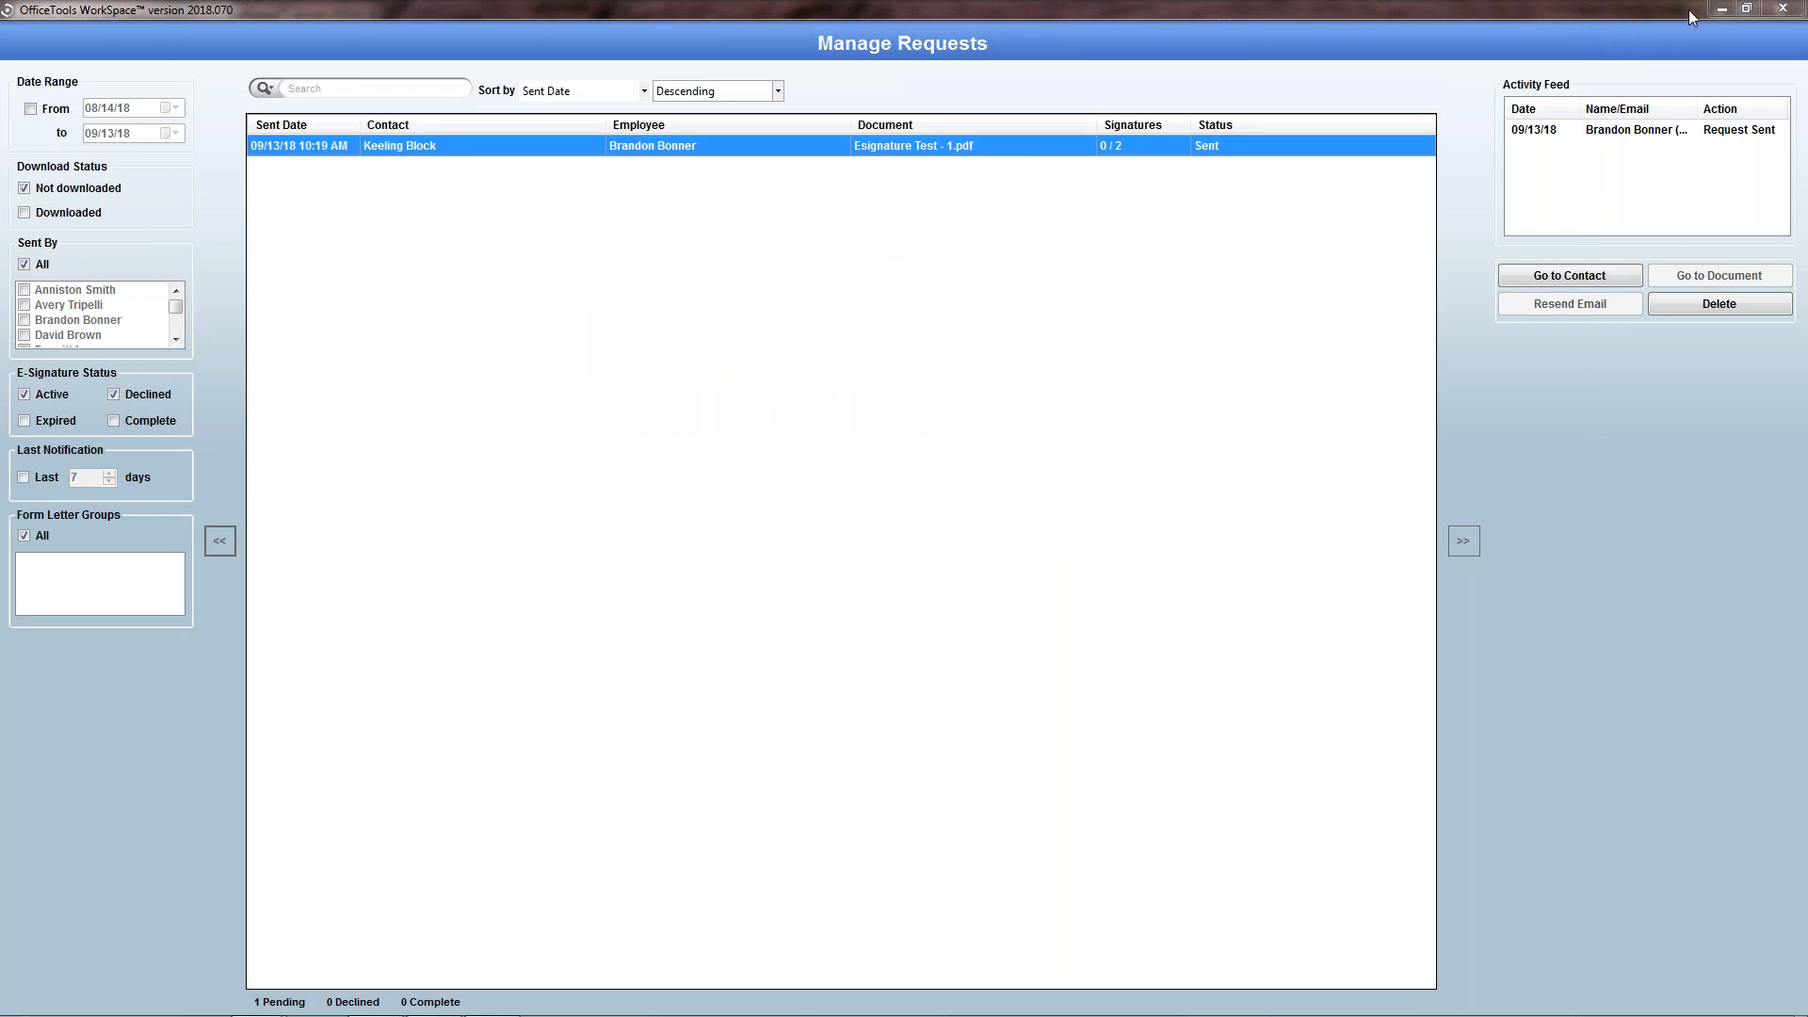
Step: Move the Manage Requests window aside, return to the Documents list in OfficeTools WorkSpace and open the esignature options
{"action": "left_click_drag", "start_coordinate": [1688, 9], "coordinate": [1687, 182]}
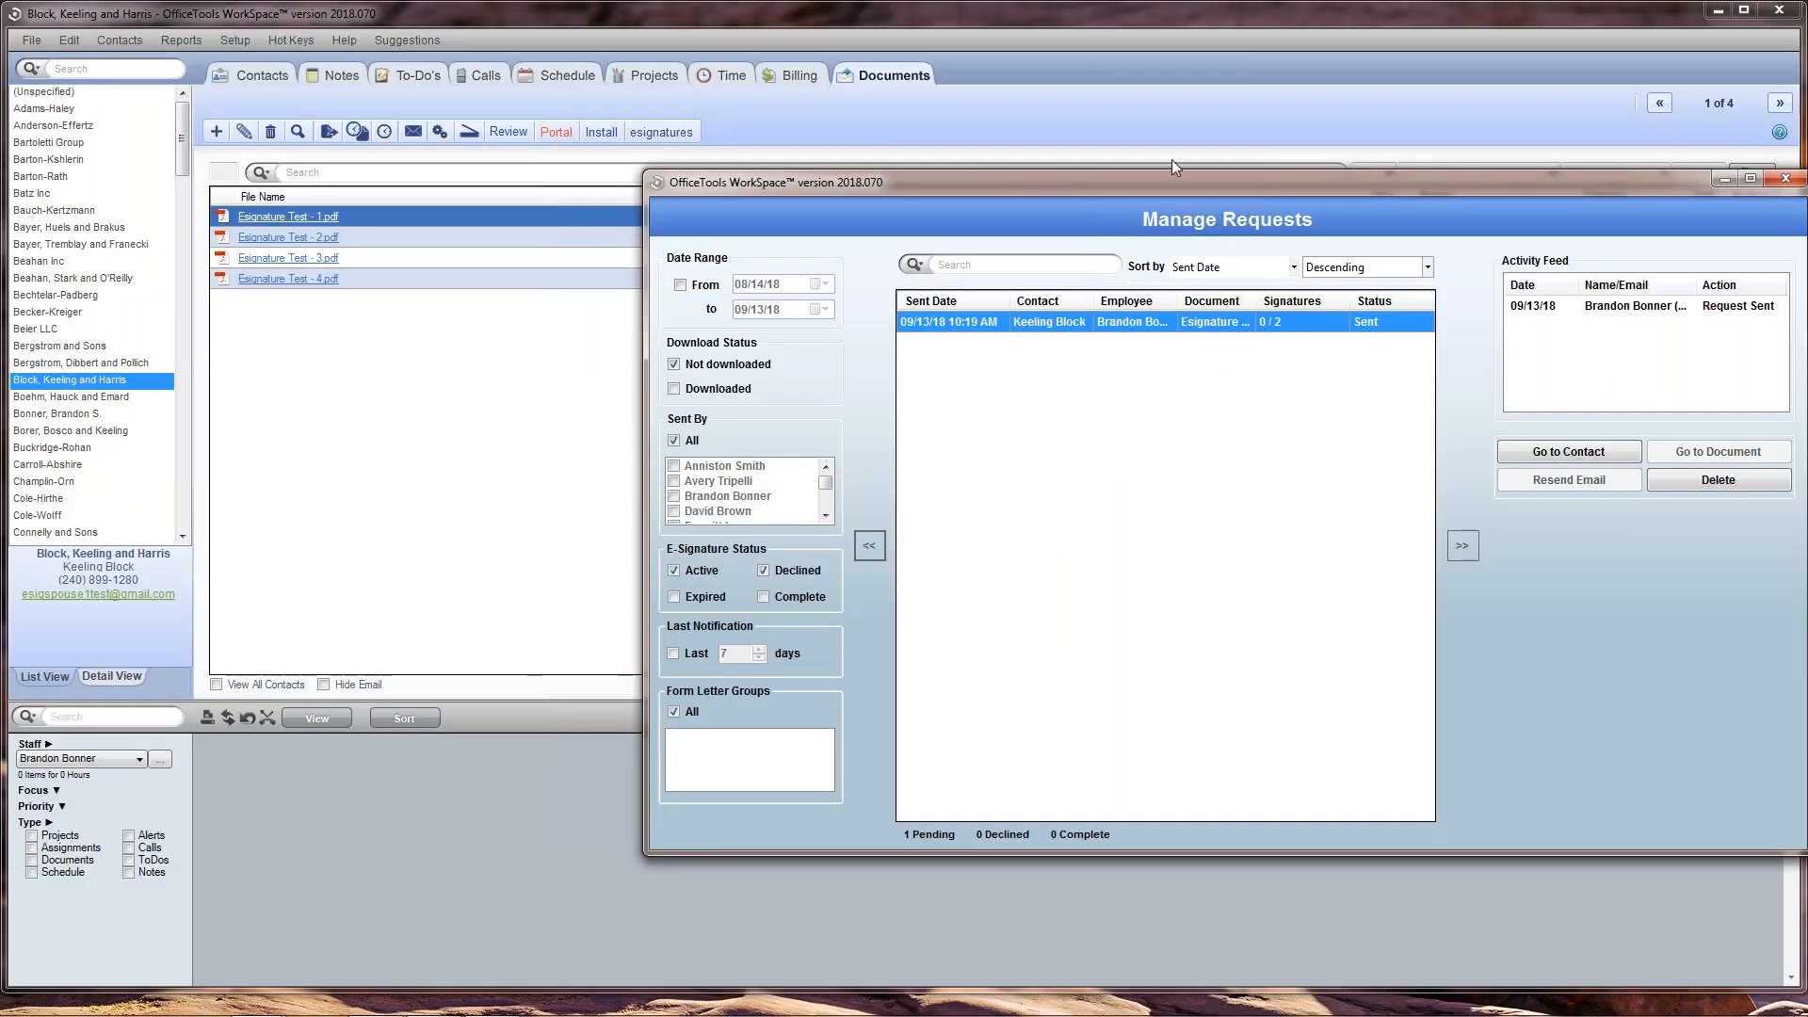
{"action": "left_click_drag", "start_coordinate": [1172, 183], "coordinate": [1146, 380]}
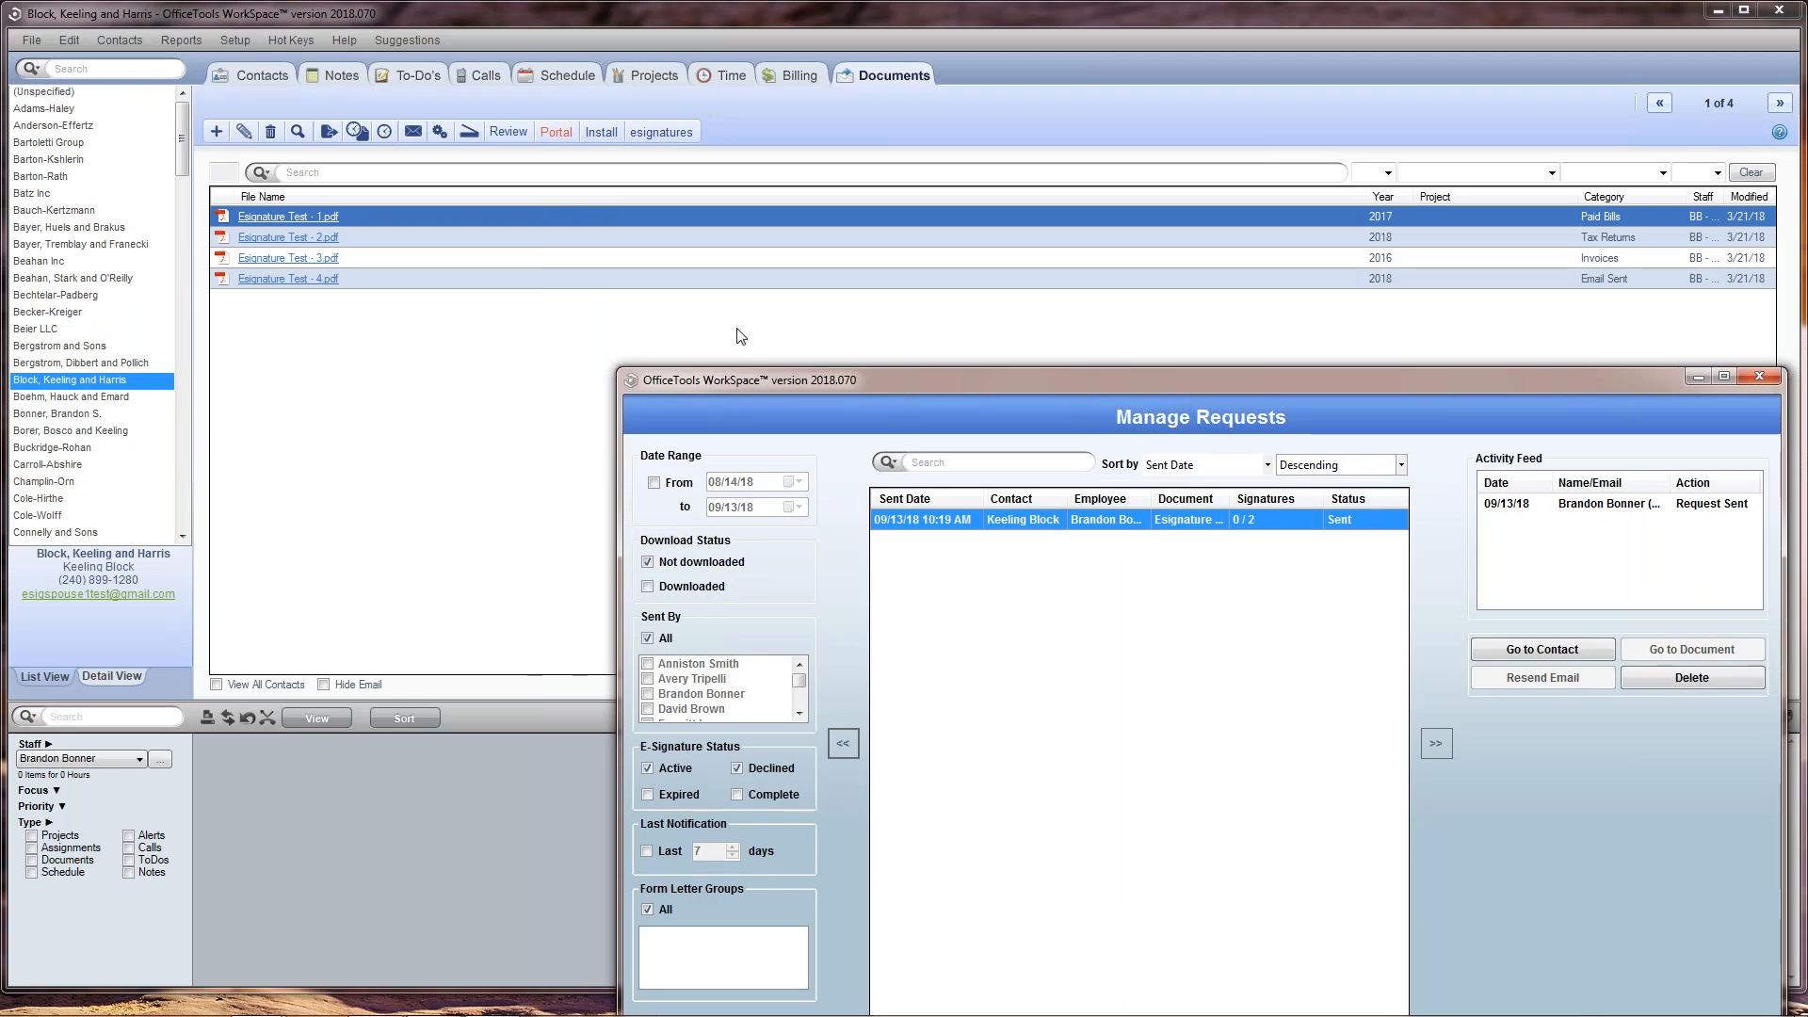
{"action": "left_click", "coordinate": [649, 411]}
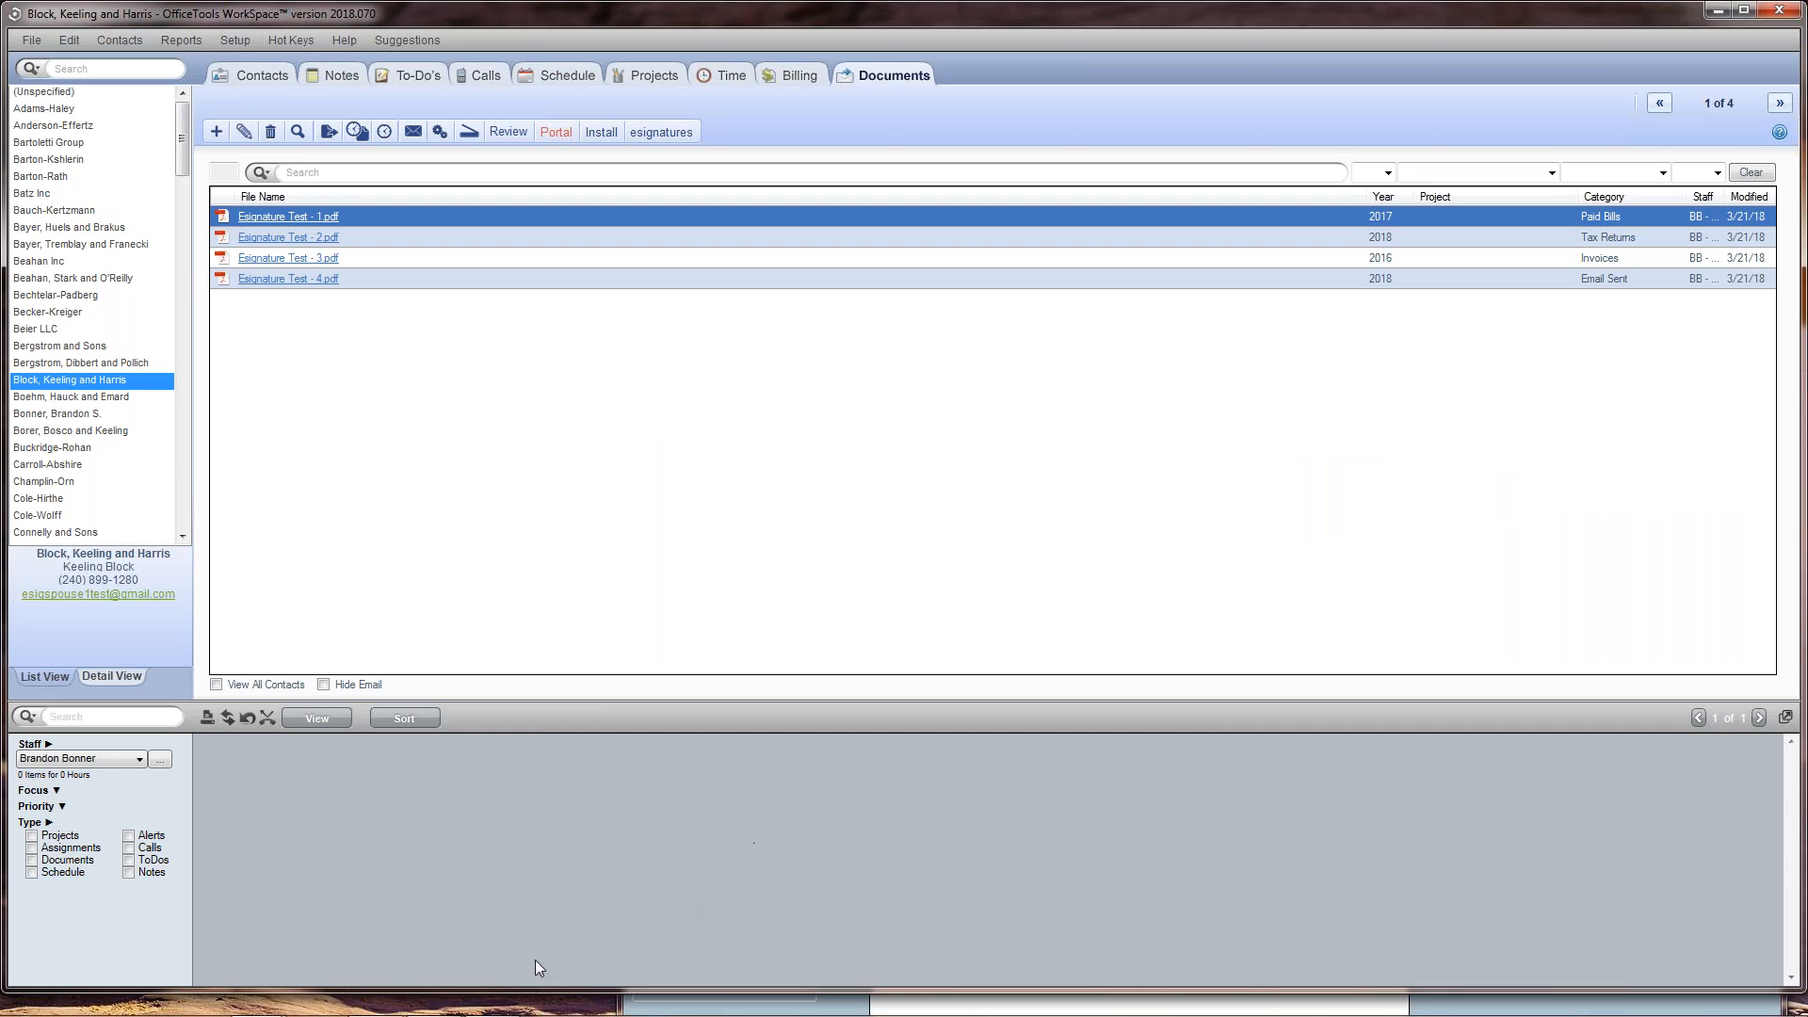
{"action": "mouse_move", "coordinate": [294, 998]}
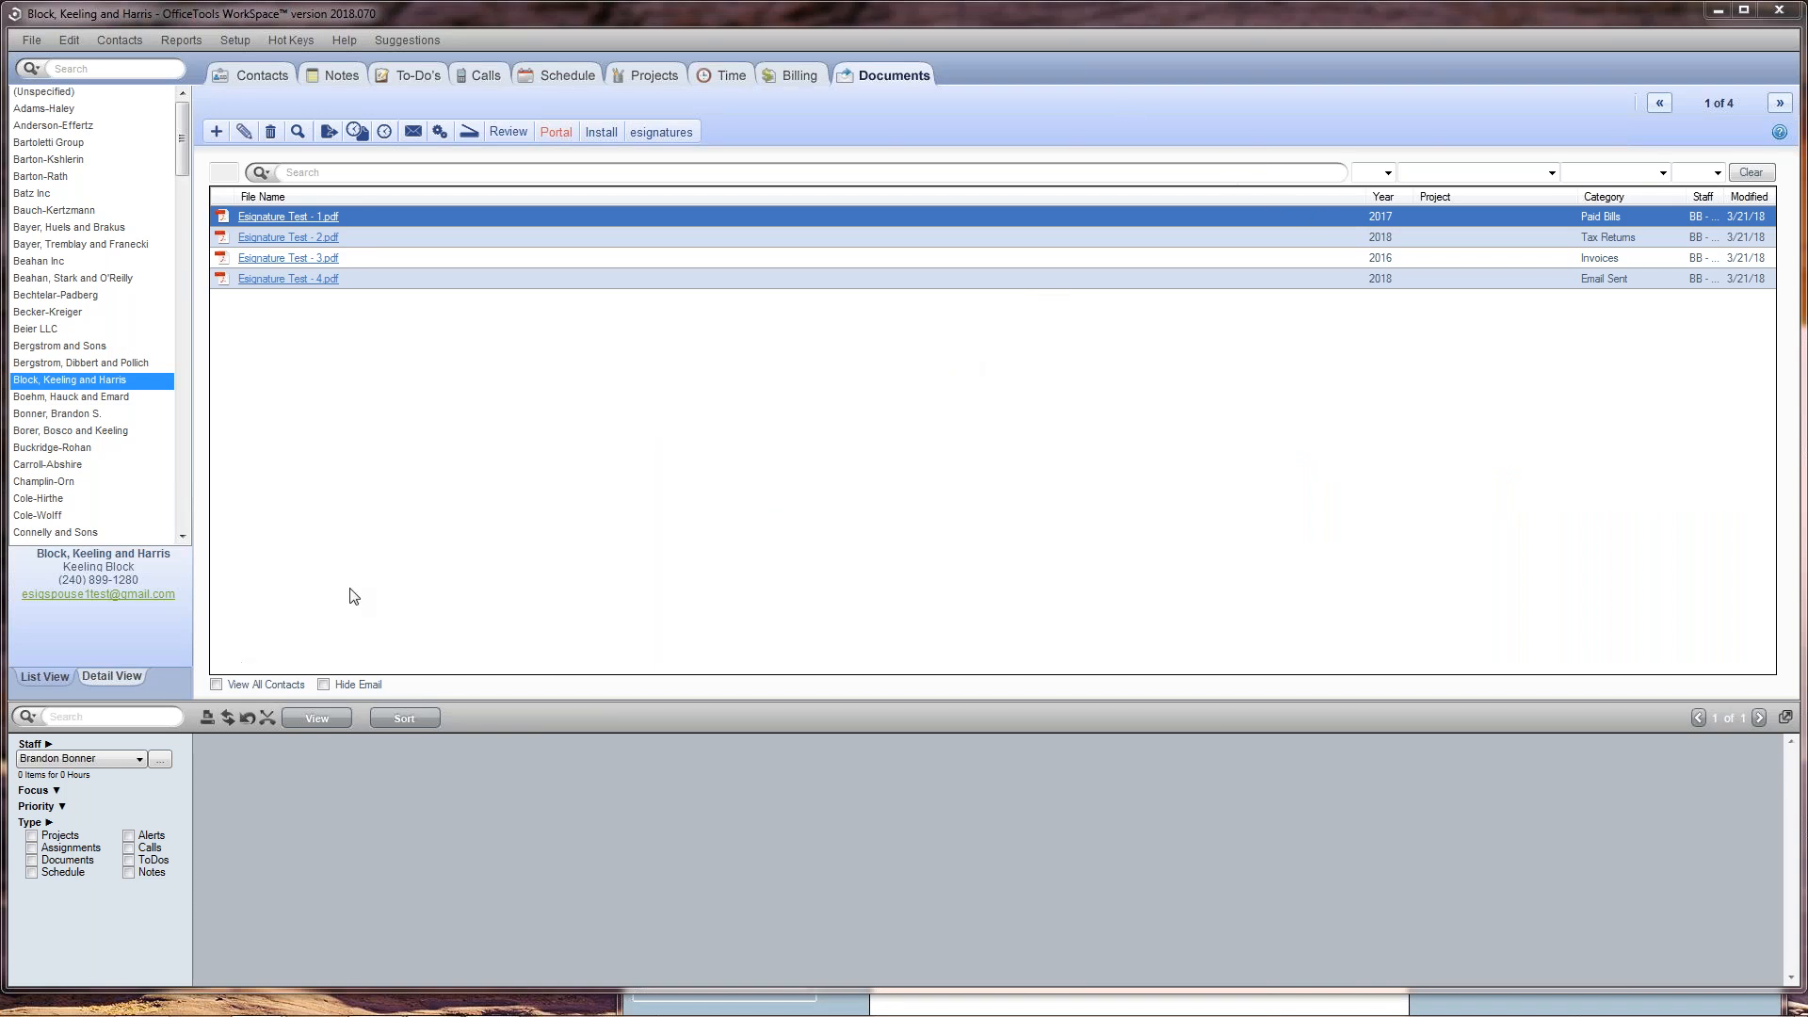
{"action": "left_click", "coordinate": [661, 132]}
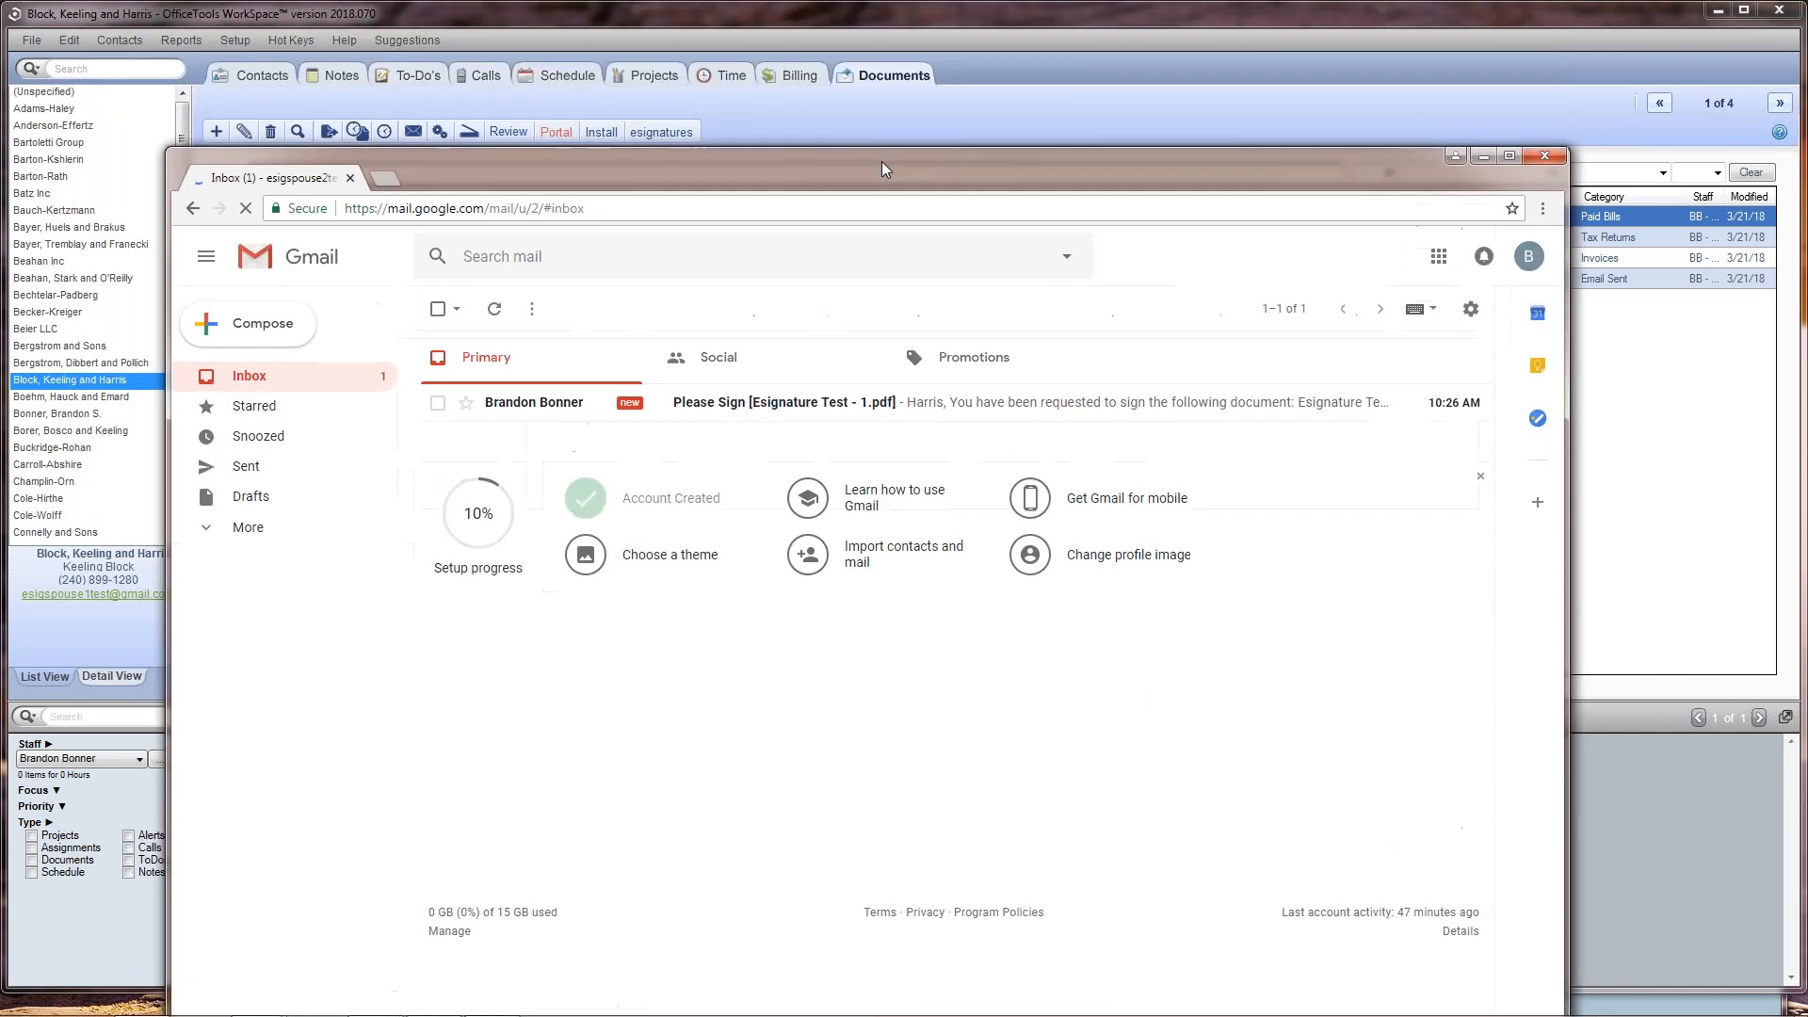
Step: Maximize the second signer's Gmail inbox, open the Please Sign [Esignature Test - 1.pdf] message and follow its signing link
{"action": "double_click", "coordinate": [882, 161]}
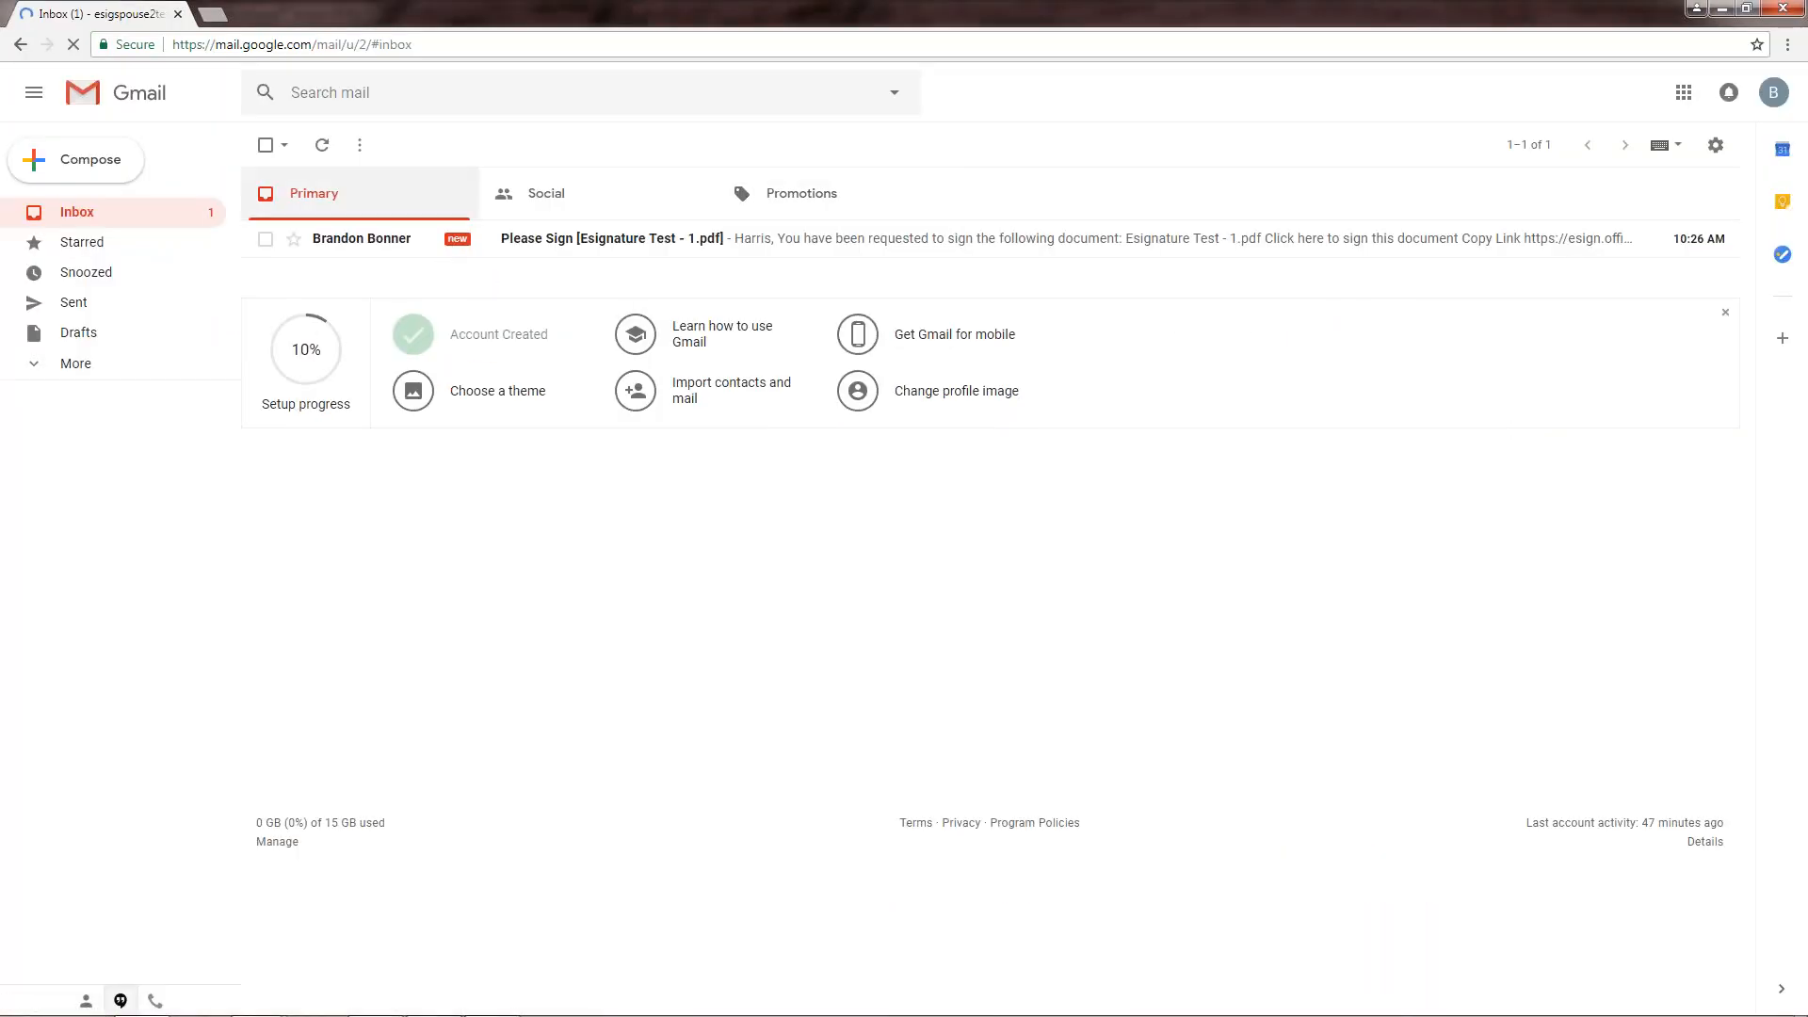
{"action": "left_click", "coordinate": [754, 242]}
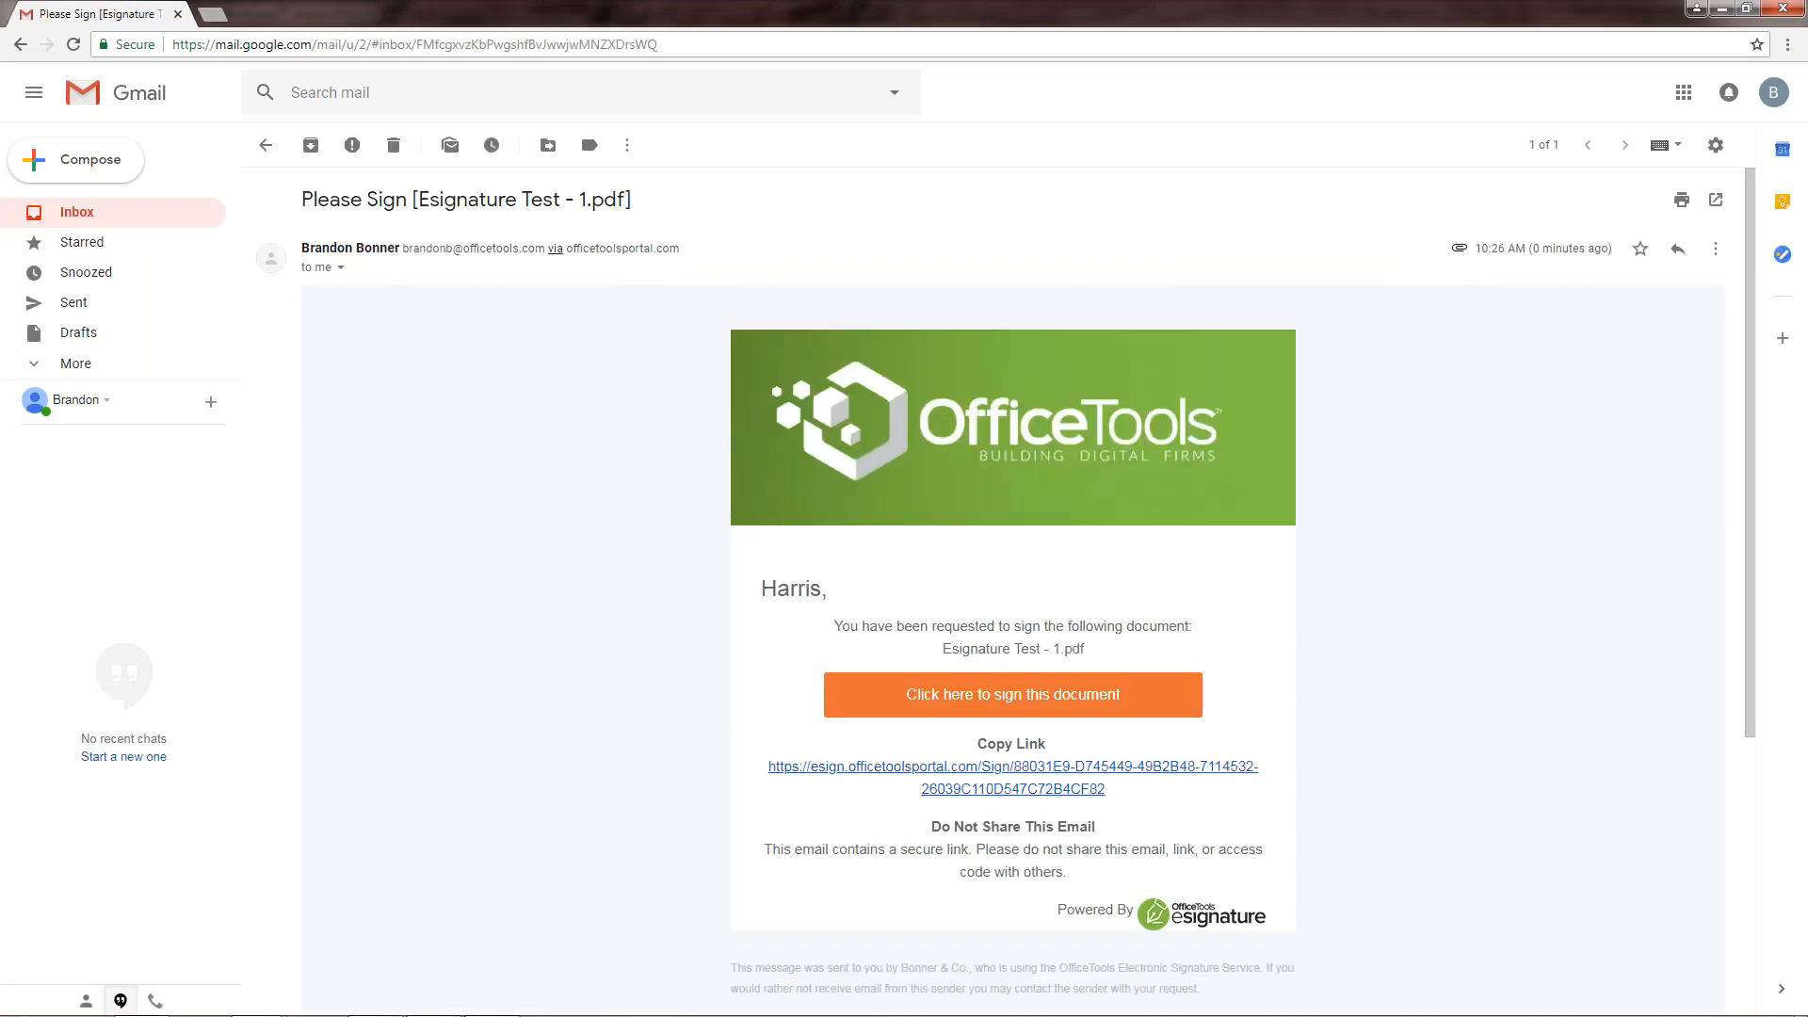
{"action": "left_click", "coordinate": [956, 694]}
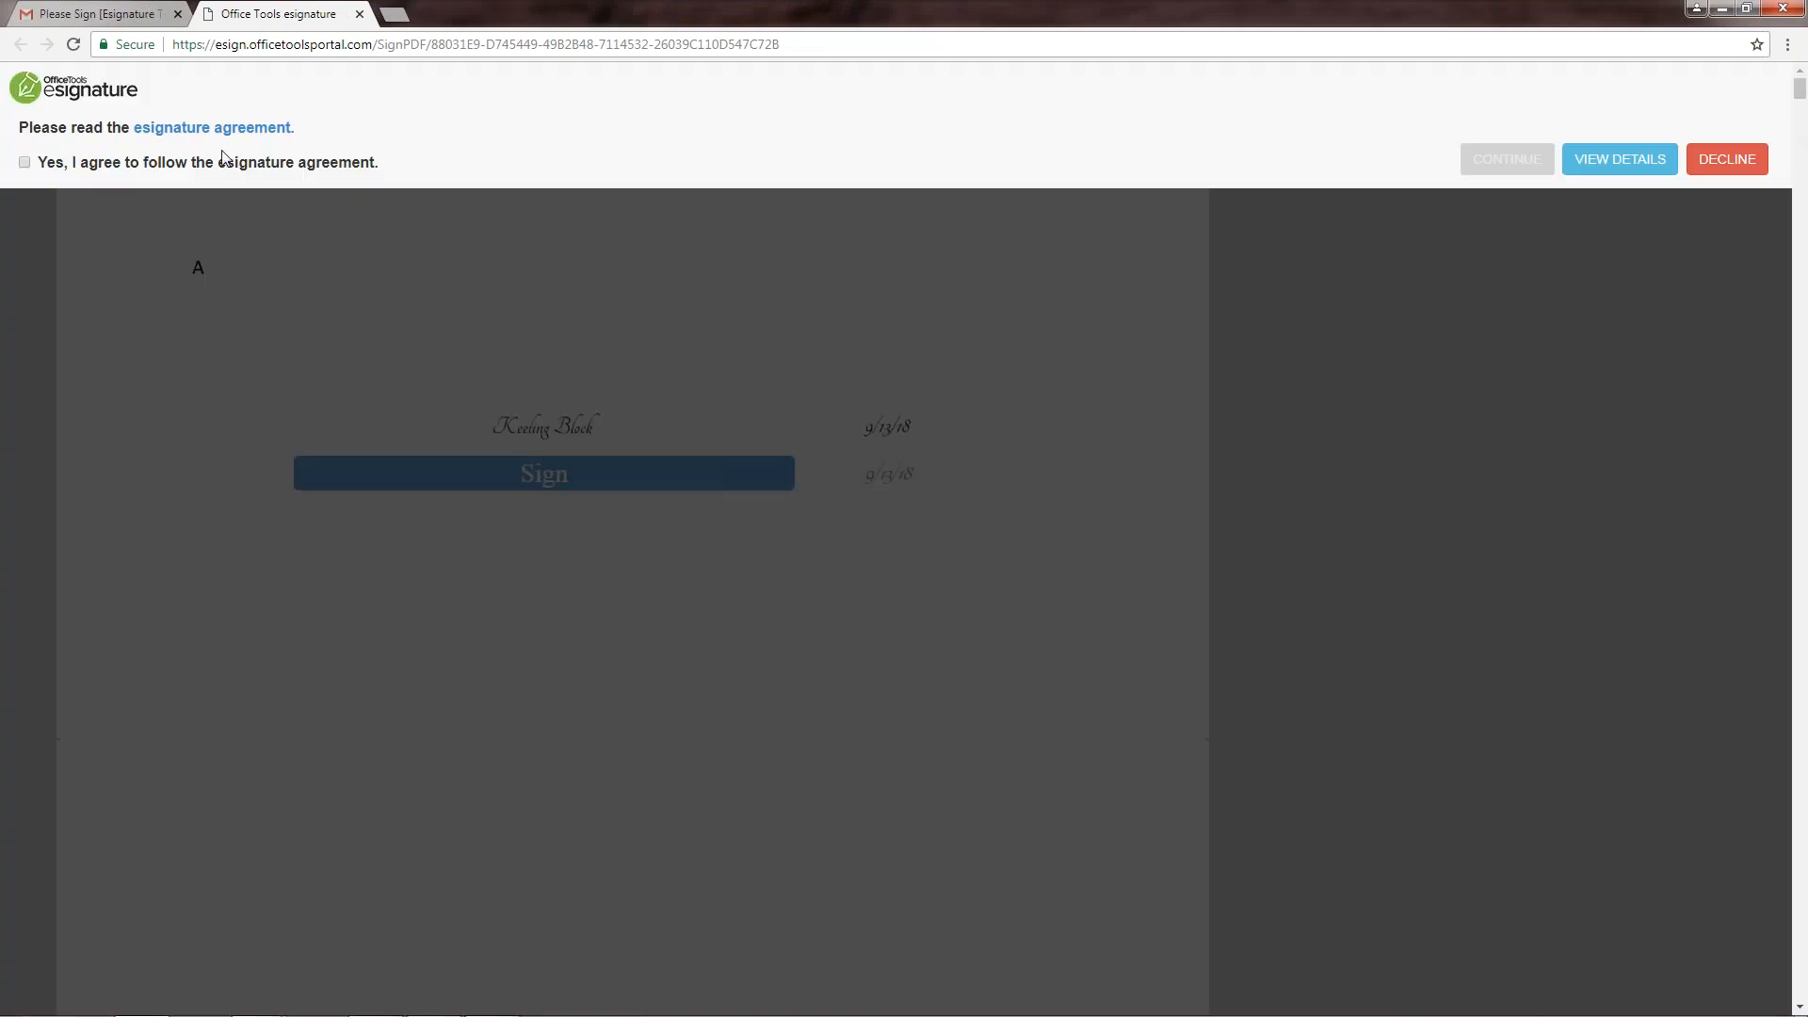
Step: Agree to the esignature agreement, sign the second signer's signature field and submit the signed document
{"action": "left_click", "coordinate": [24, 163]}
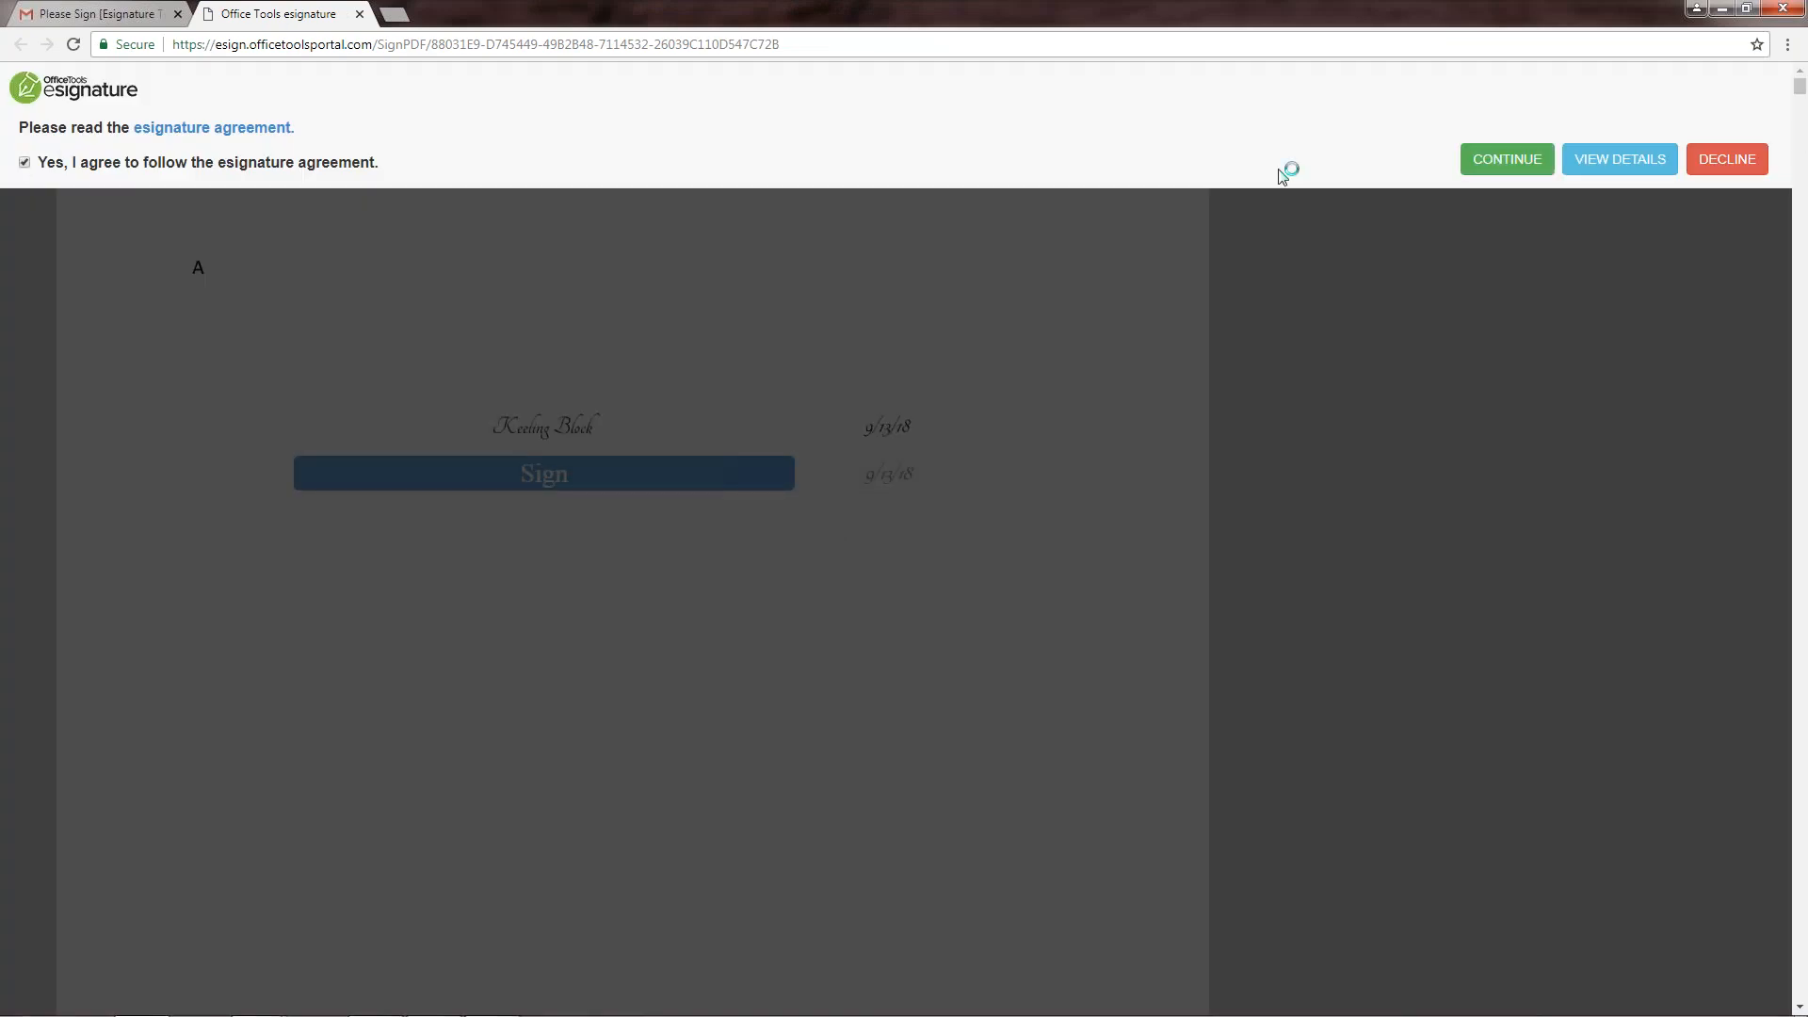
{"action": "left_click", "coordinate": [1489, 162]}
{"action": "left_click", "coordinate": [864, 584]}
{"action": "left_click", "coordinate": [1301, 716]}
{"action": "left_click", "coordinate": [529, 484]}
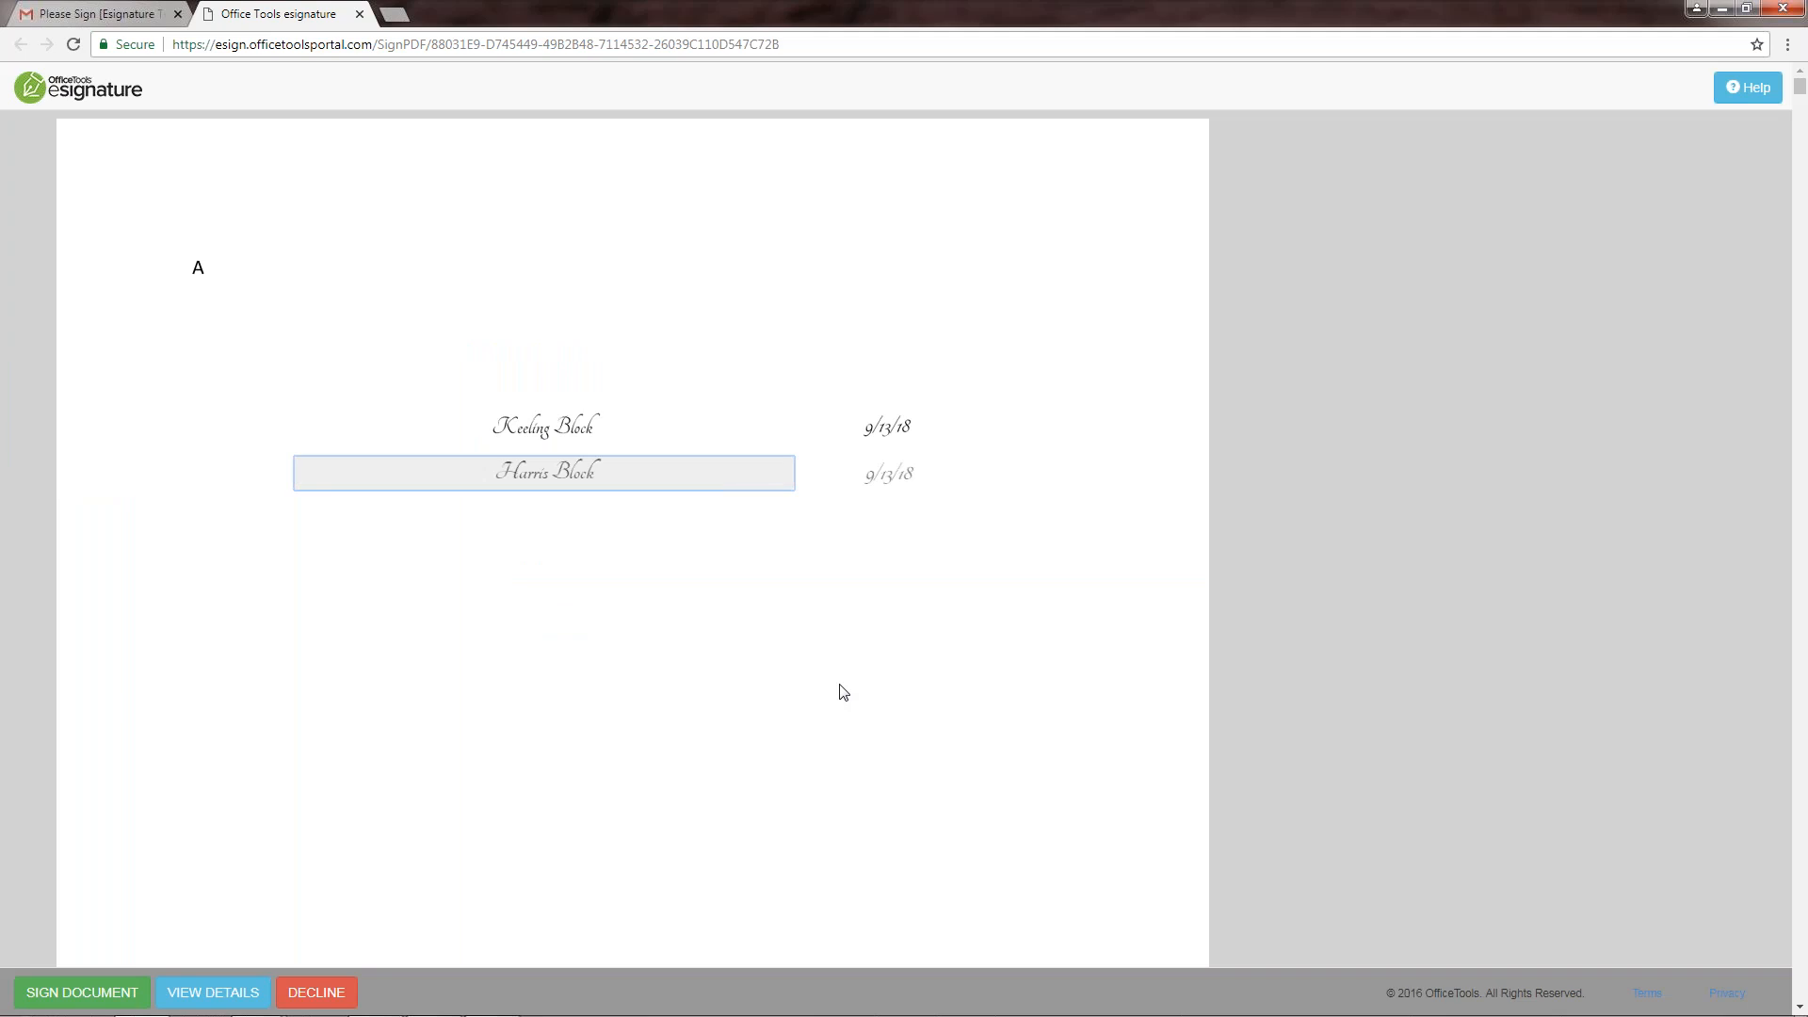
{"action": "left_click", "coordinate": [41, 993]}
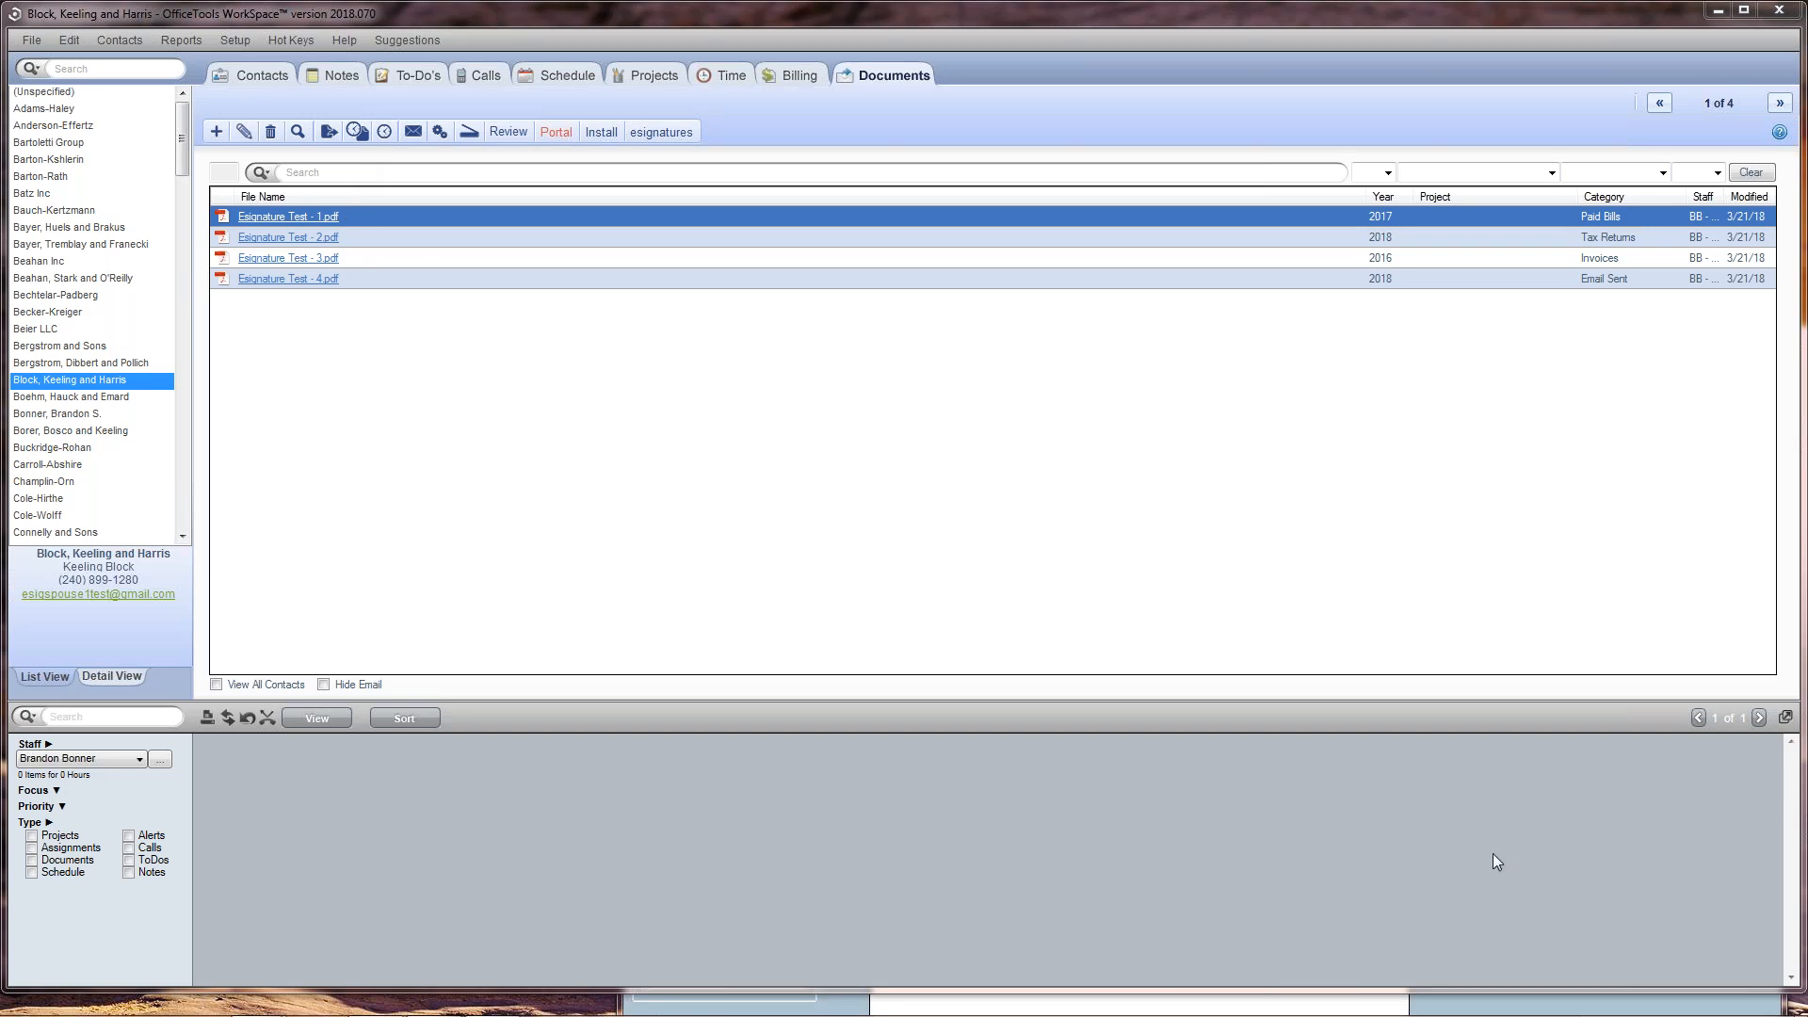
Step: Bring up the Manage Requests window, move it fully into view to check the request's status and activity feed, and minimize it
{"action": "left_click", "coordinate": [1571, 1000]}
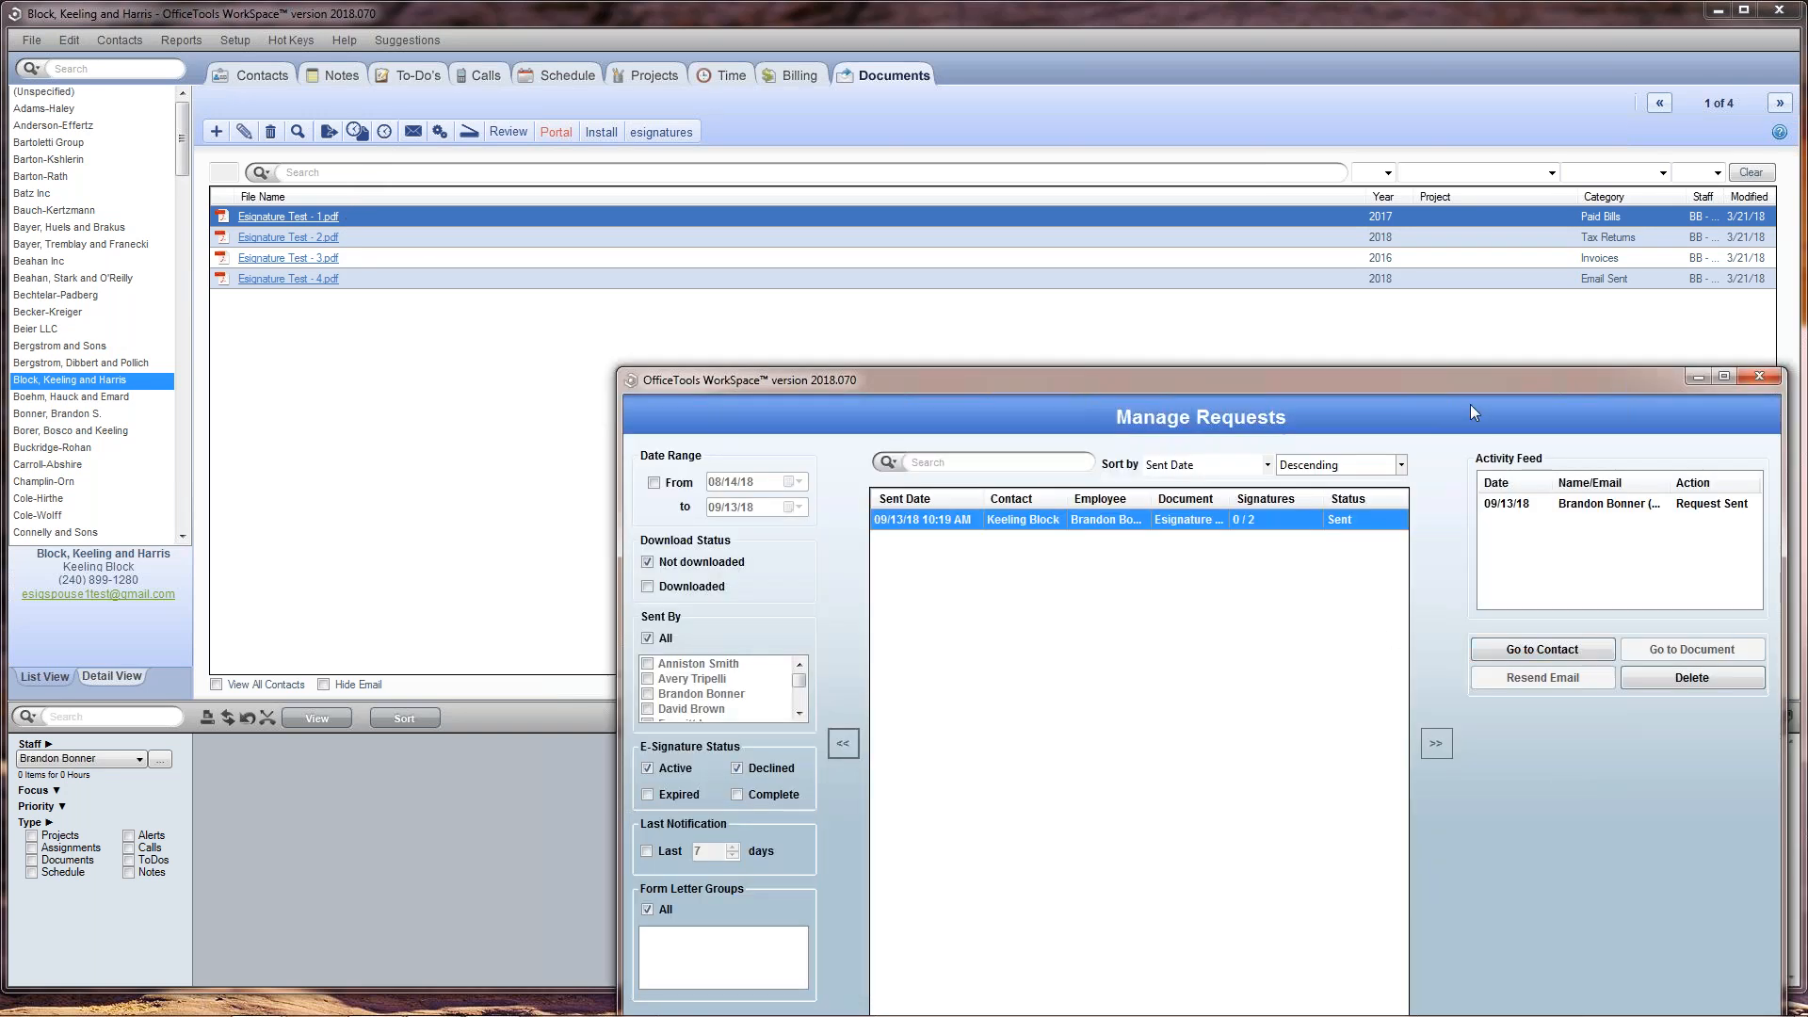
{"action": "left_click_drag", "start_coordinate": [1465, 381], "coordinate": [1461, 112]}
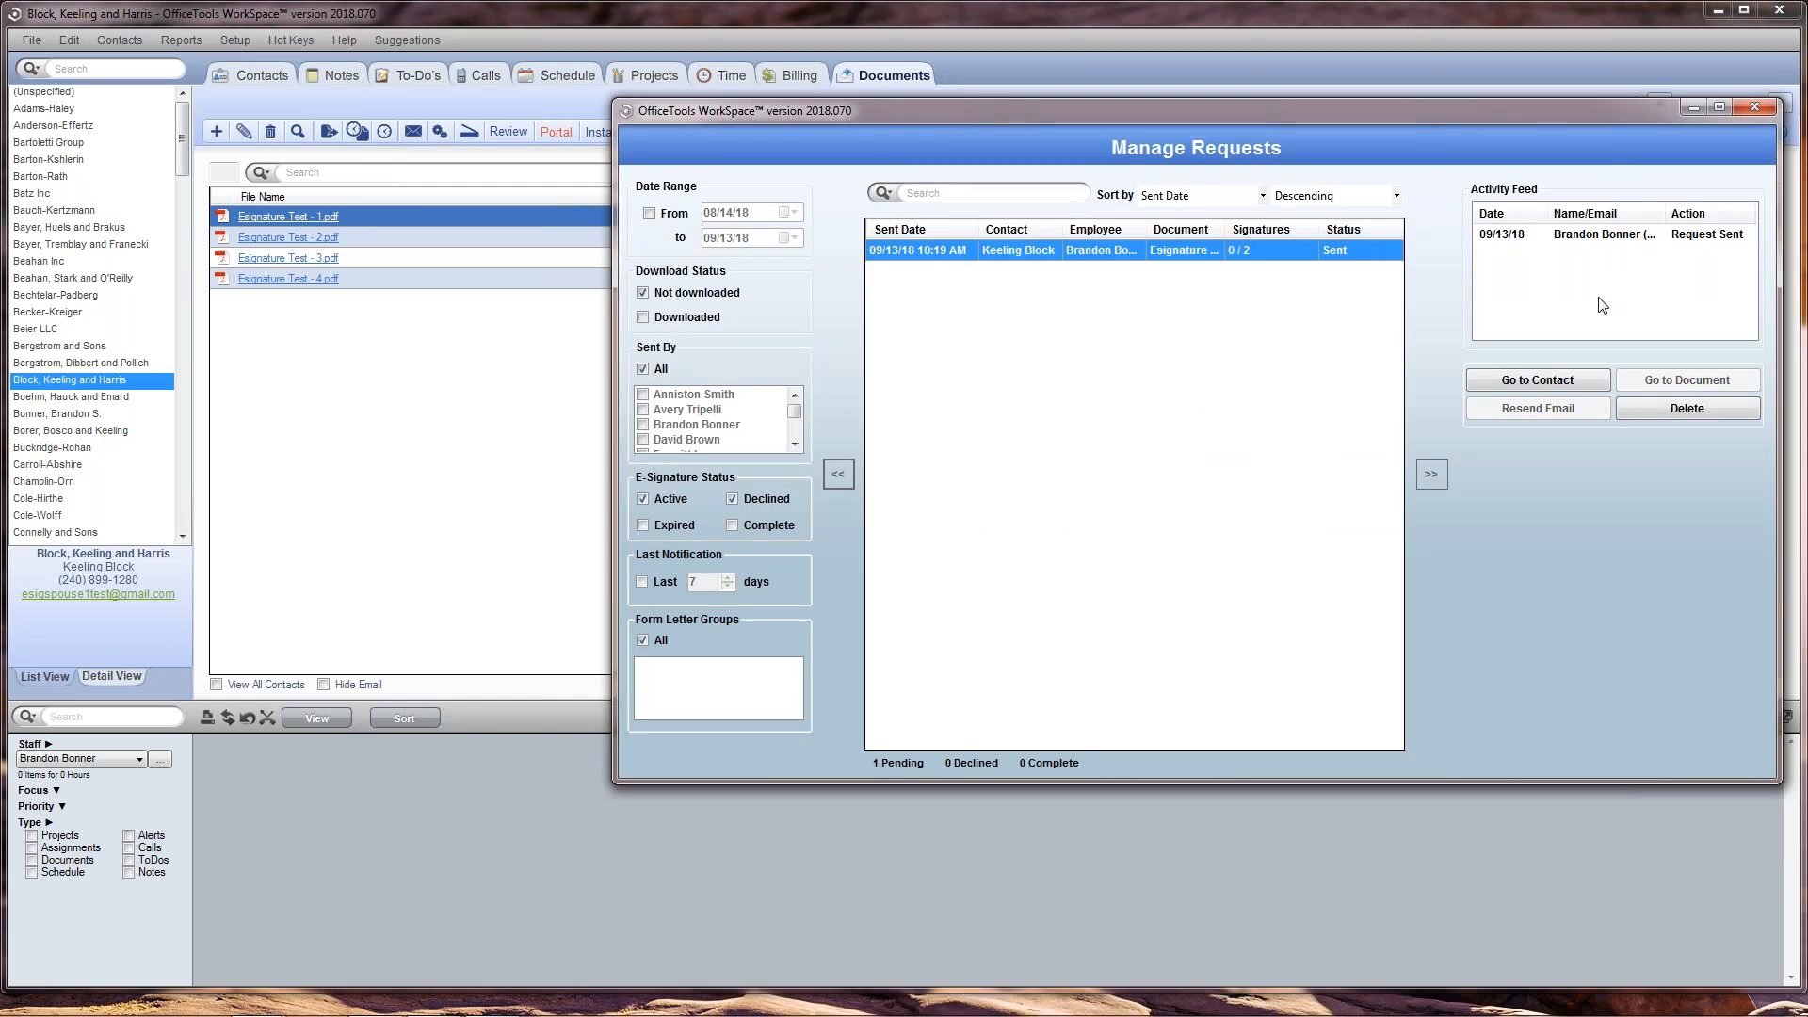
{"action": "left_click_drag", "start_coordinate": [1607, 107], "coordinate": [1601, 116]}
{"action": "left_click_drag", "start_coordinate": [1525, 235], "coordinate": [1448, 282]}
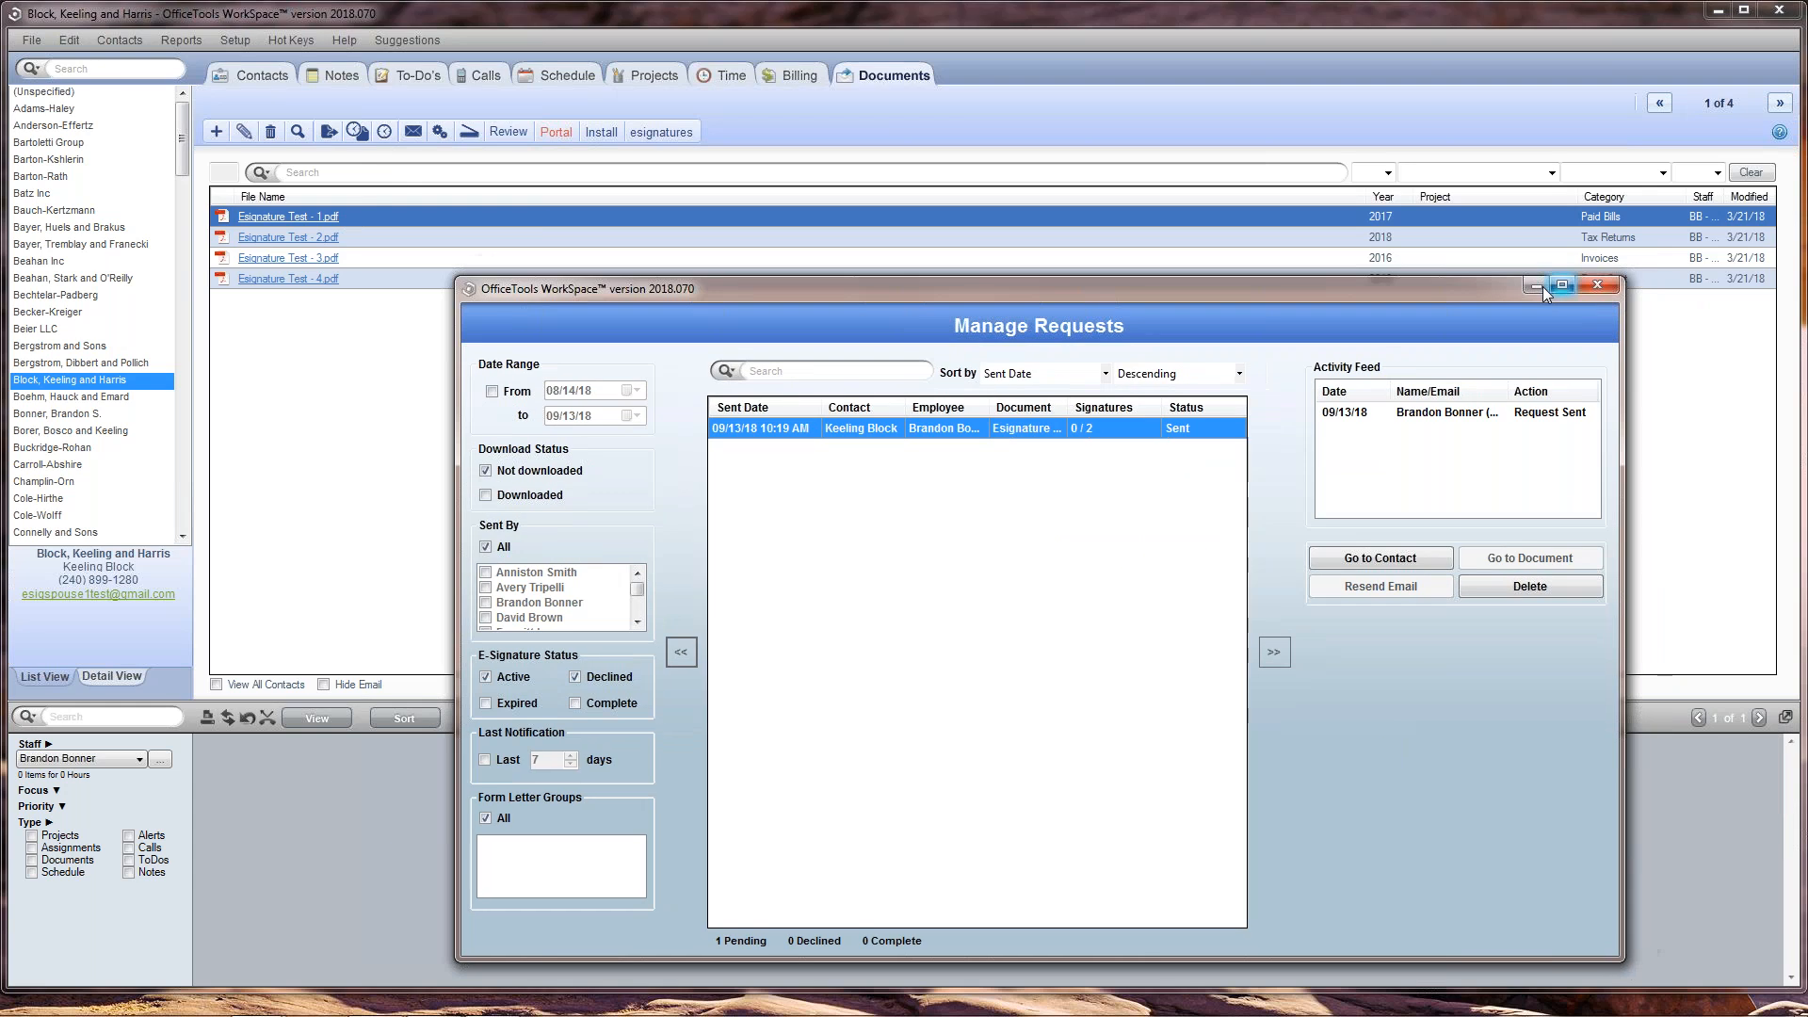
{"action": "left_click", "coordinate": [1537, 286]}
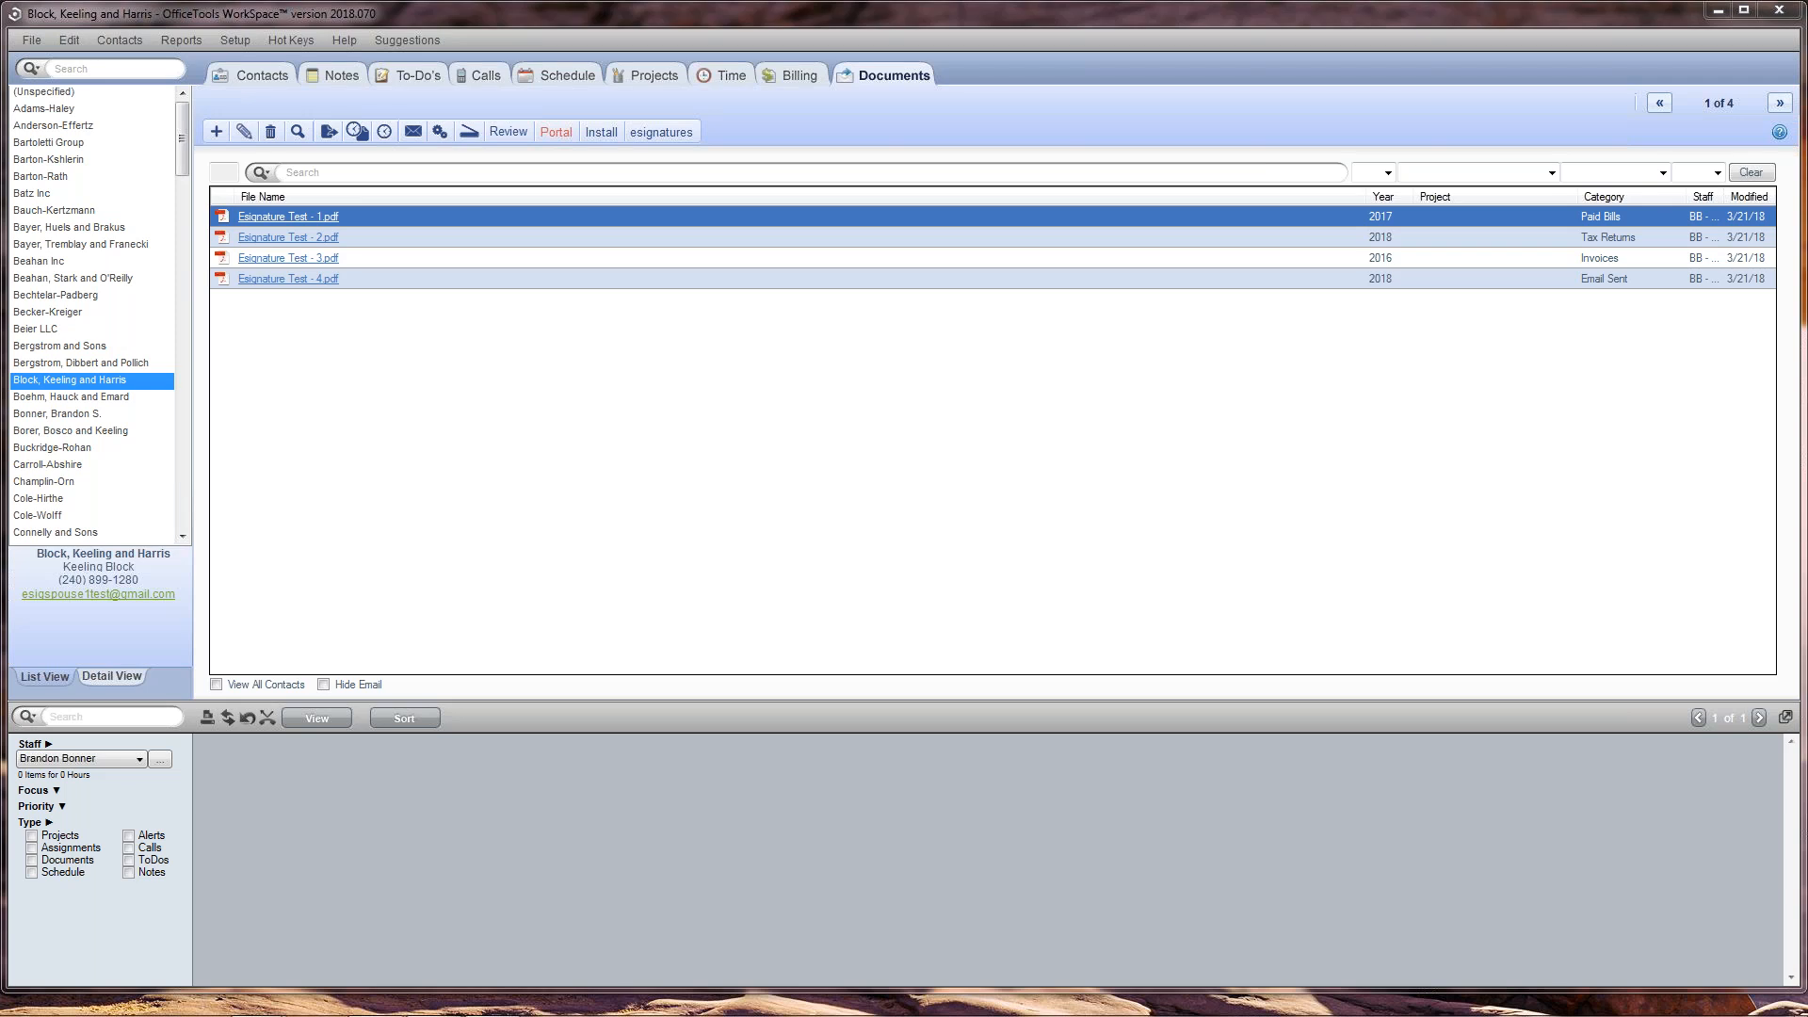
Step: Open the client's contact record, review the main contact and spouse details in Additional Contacts, and close that window
{"action": "left_click", "coordinate": [254, 75]}
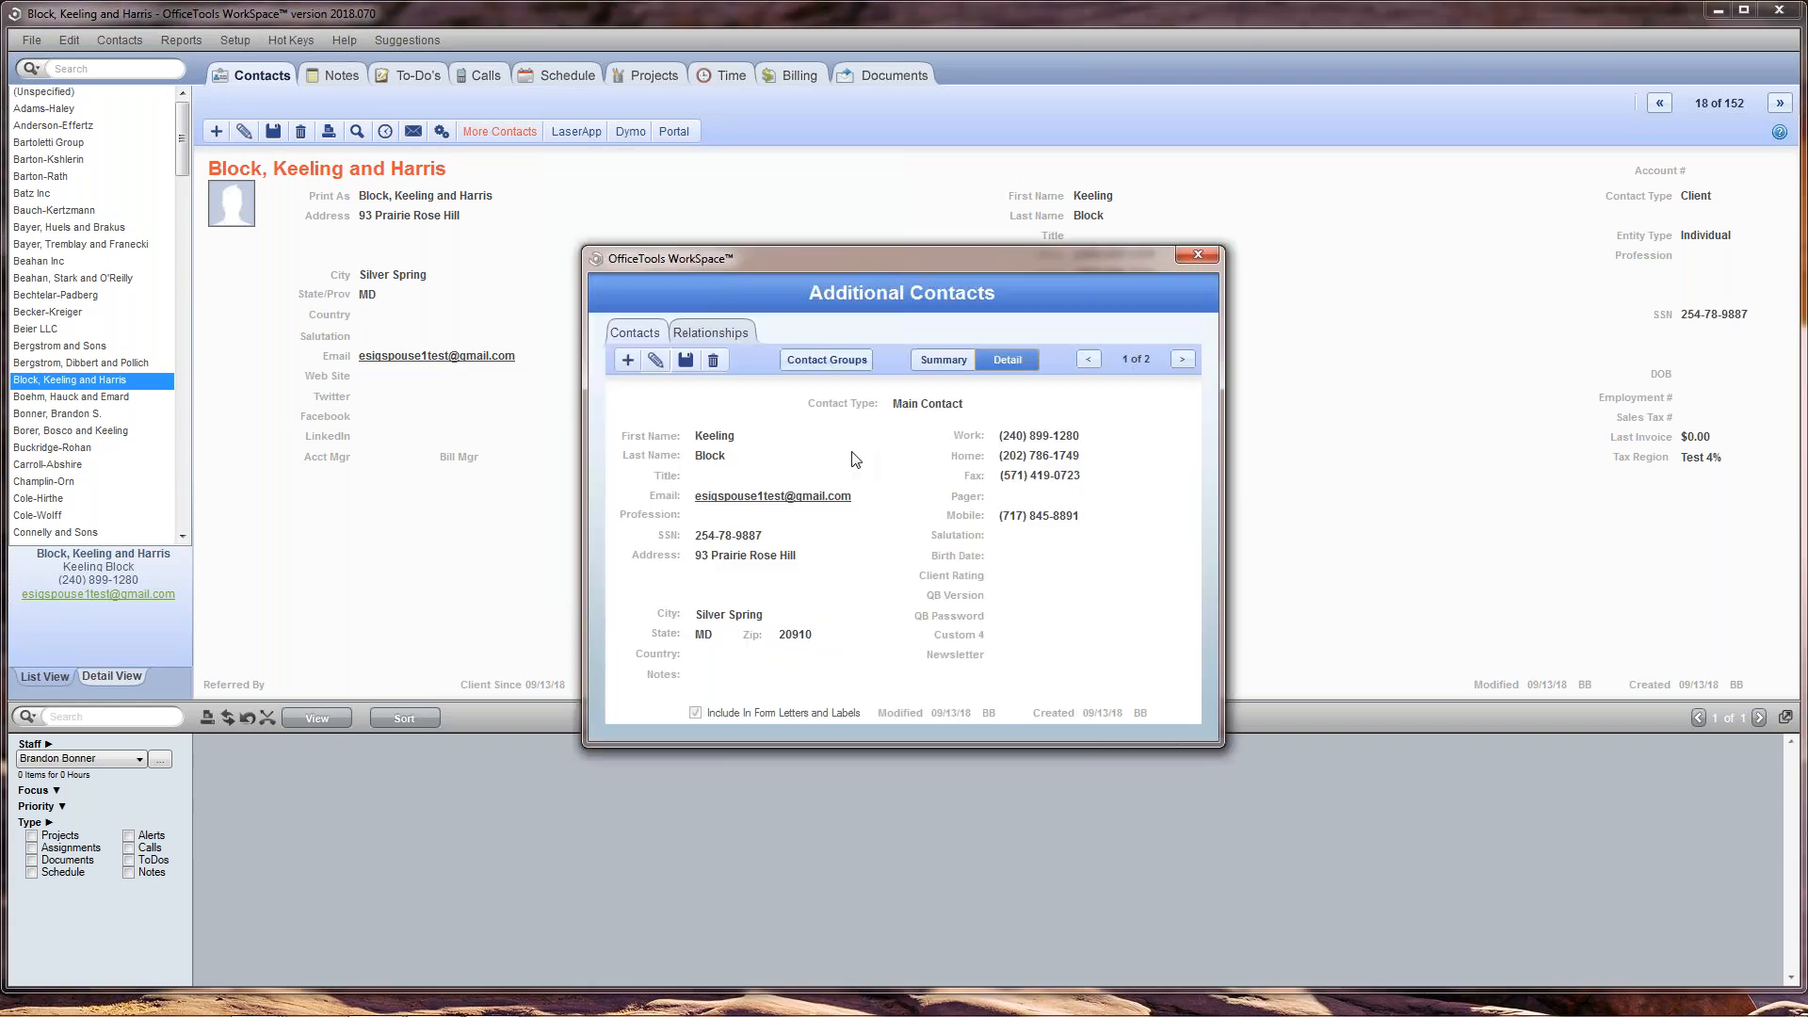
{"action": "left_click_drag", "start_coordinate": [930, 252], "coordinate": [1040, 200]}
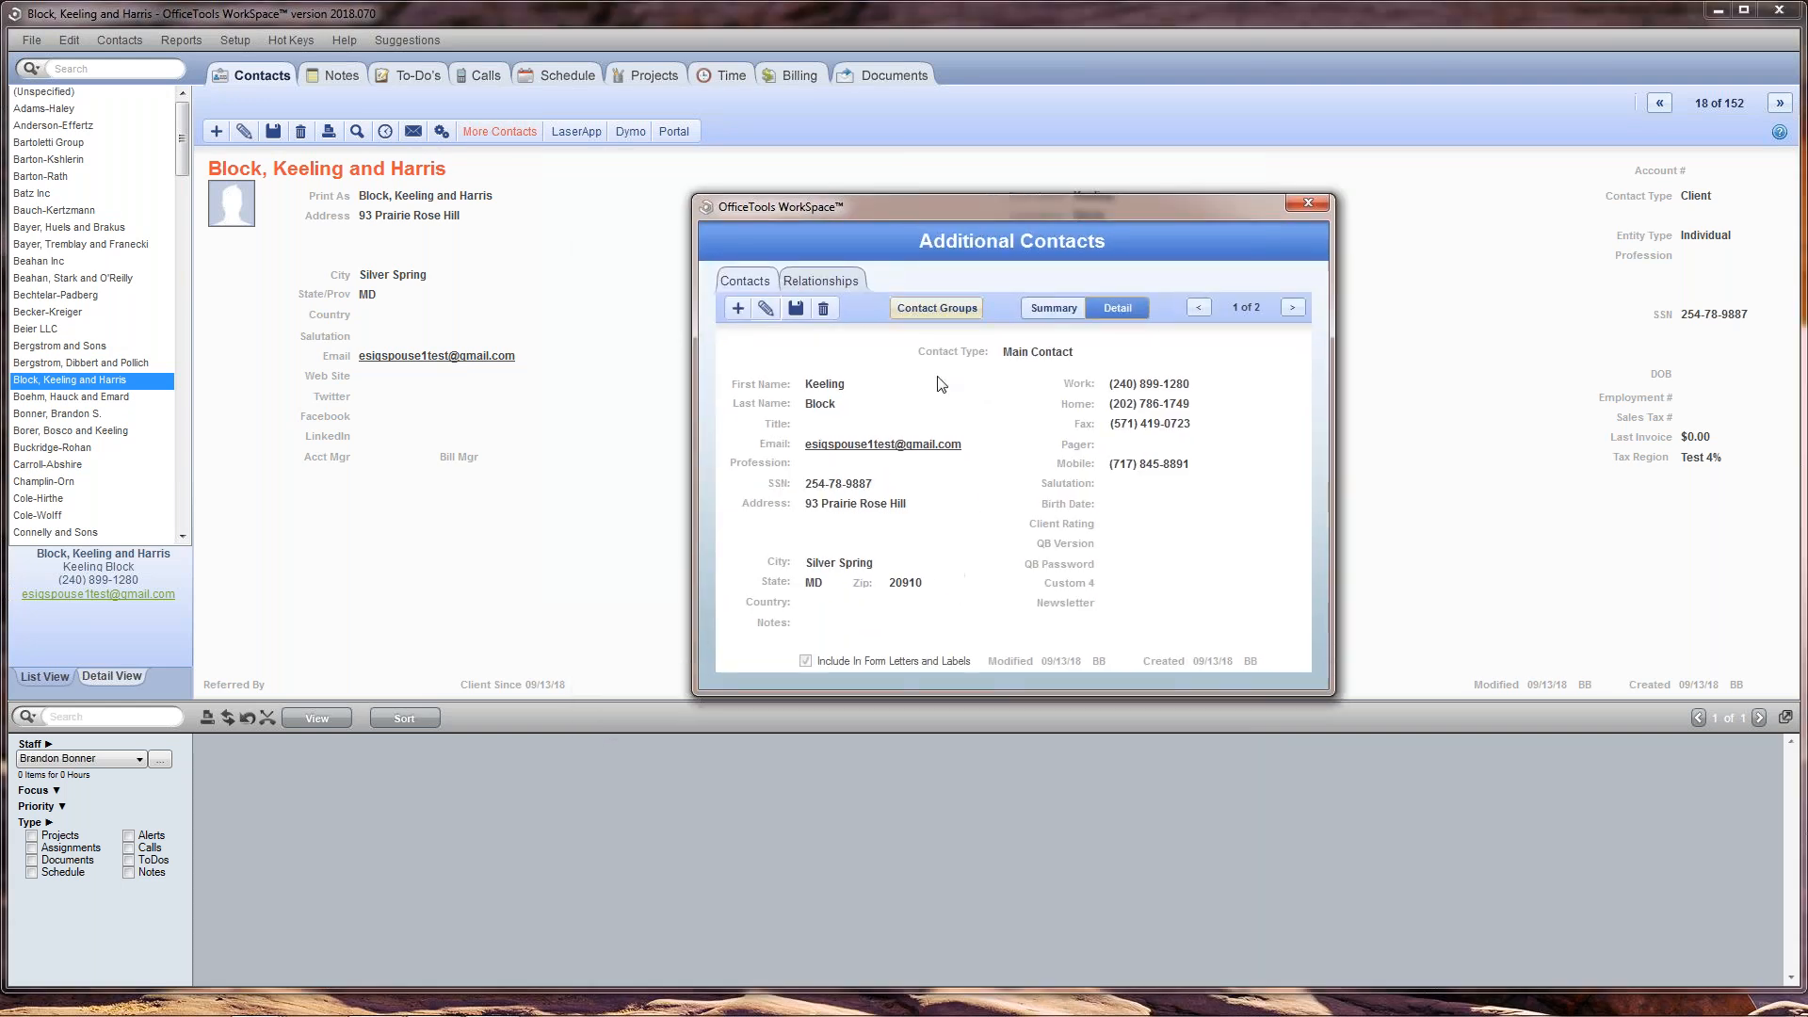
{"action": "left_click", "coordinate": [1293, 308]}
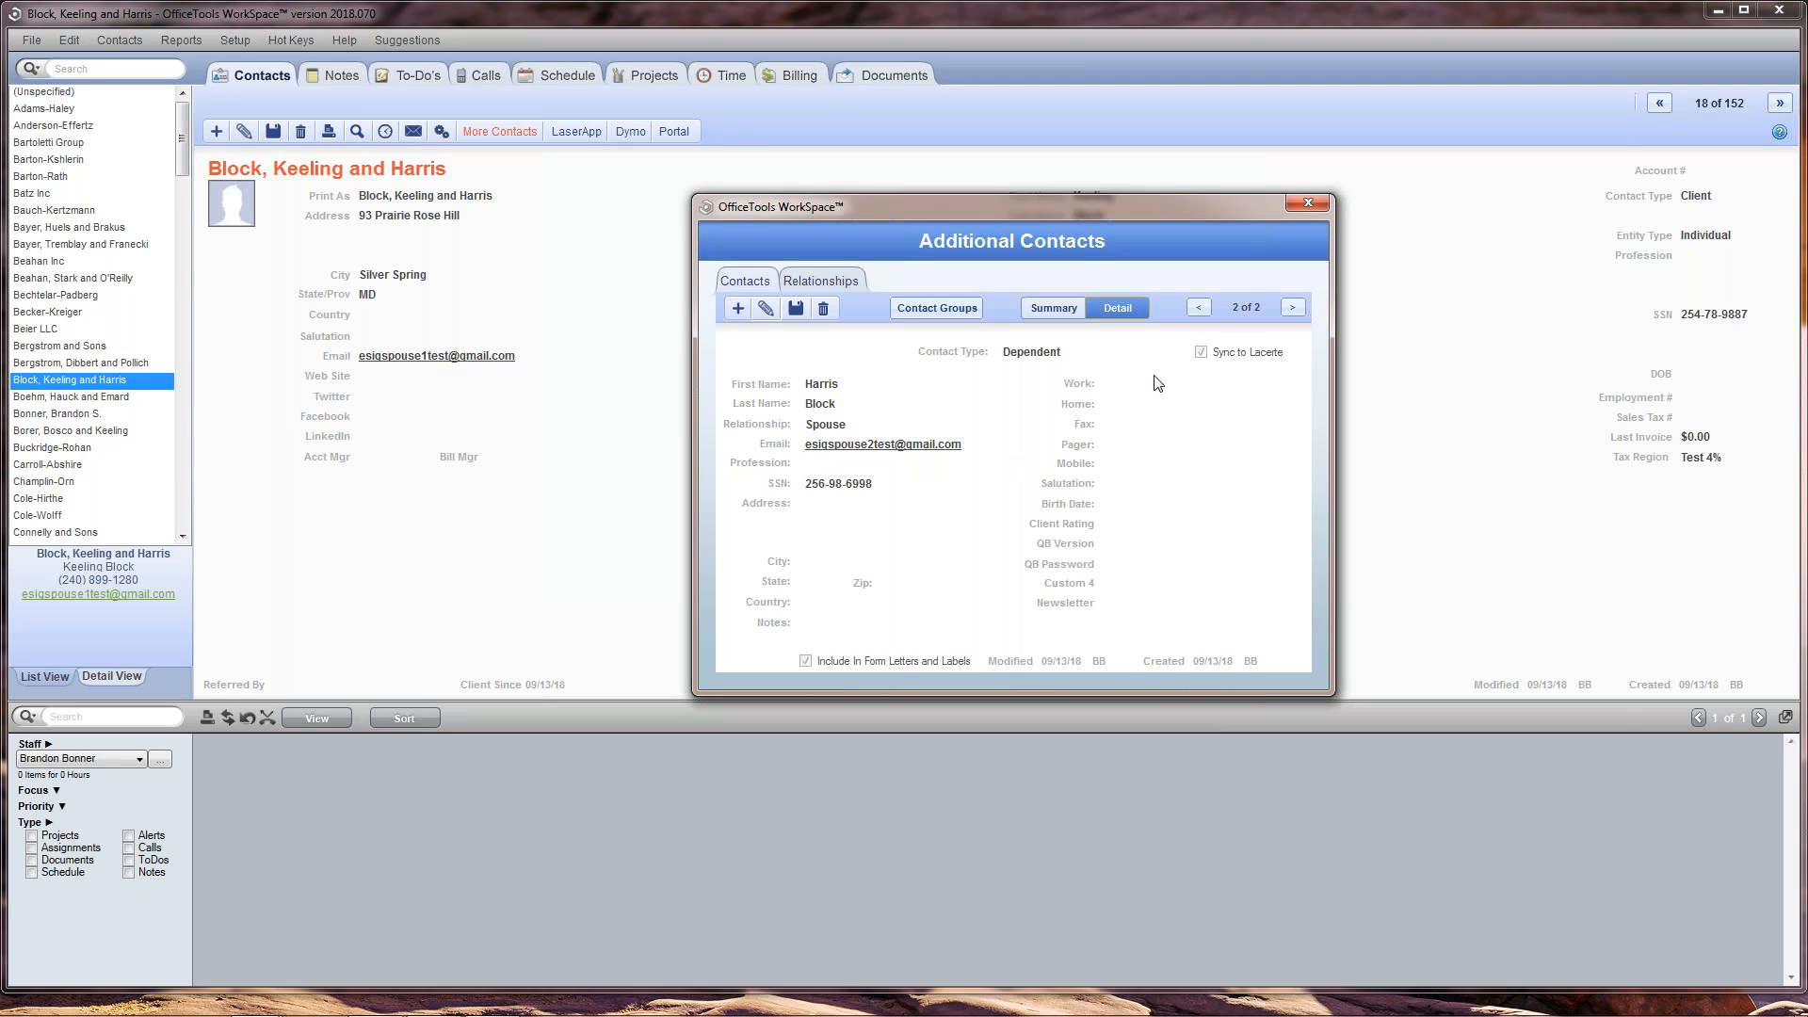
{"action": "left_click", "coordinate": [1308, 203]}
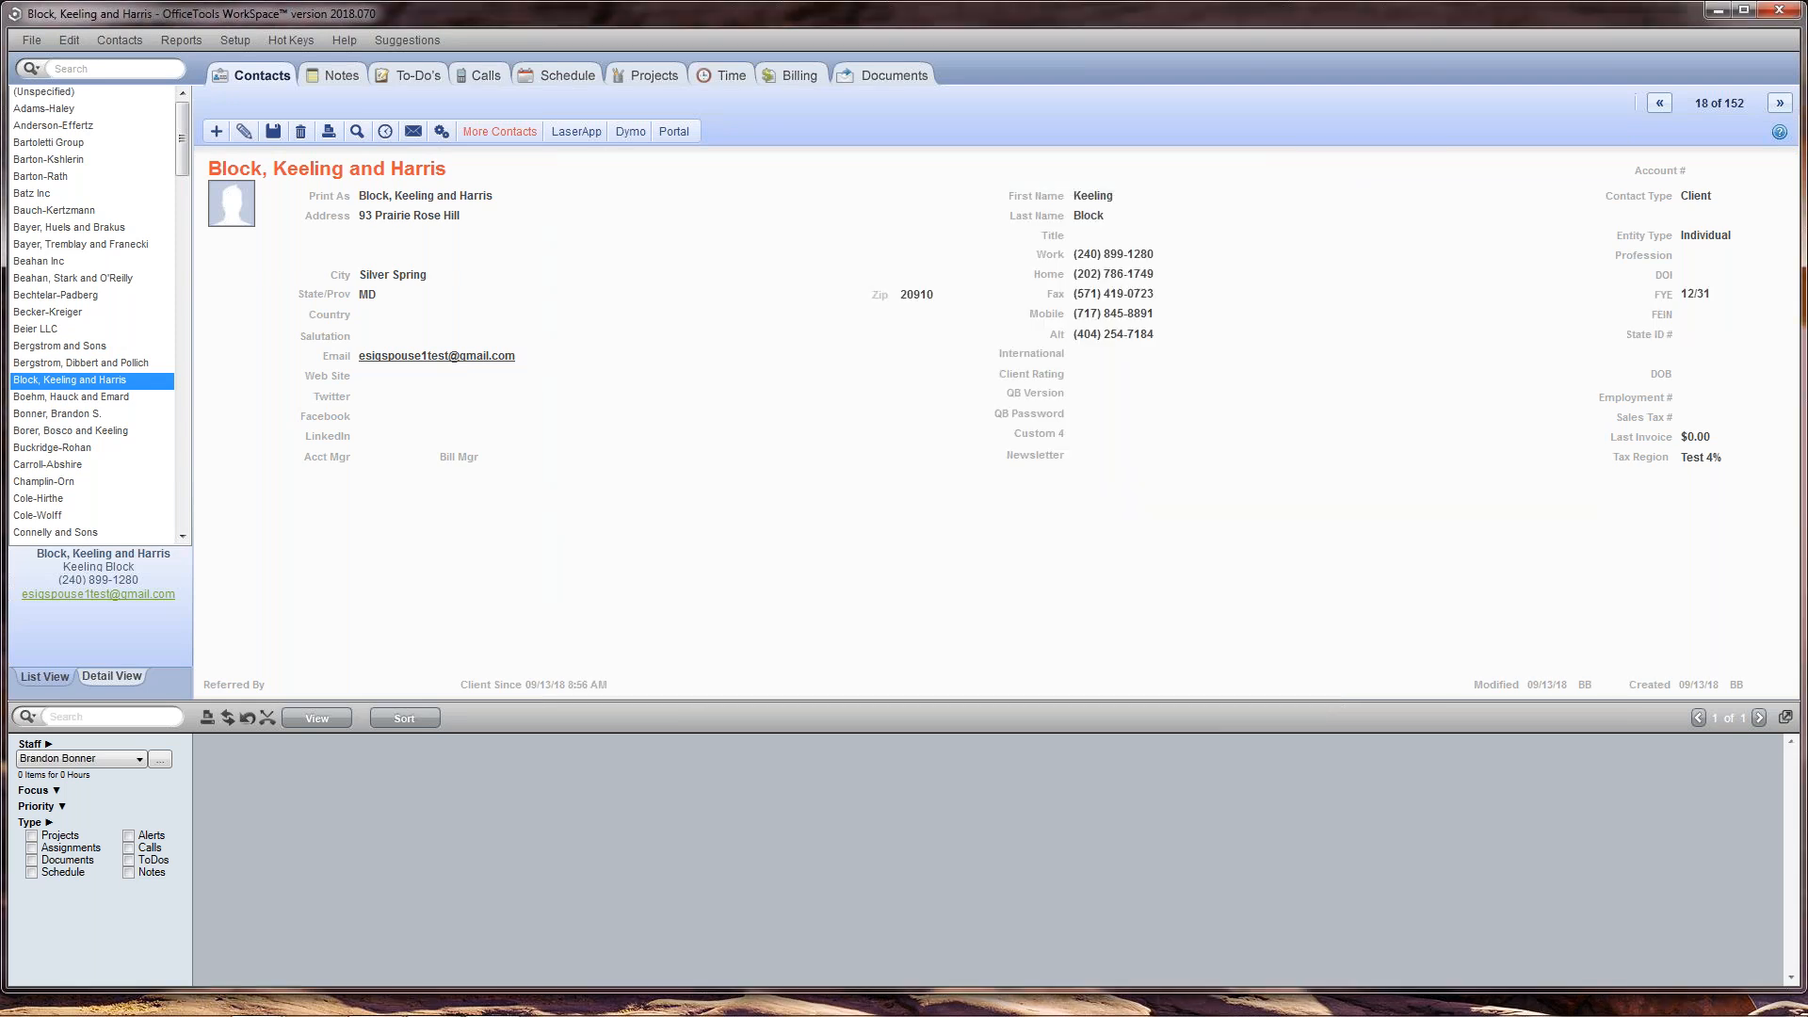